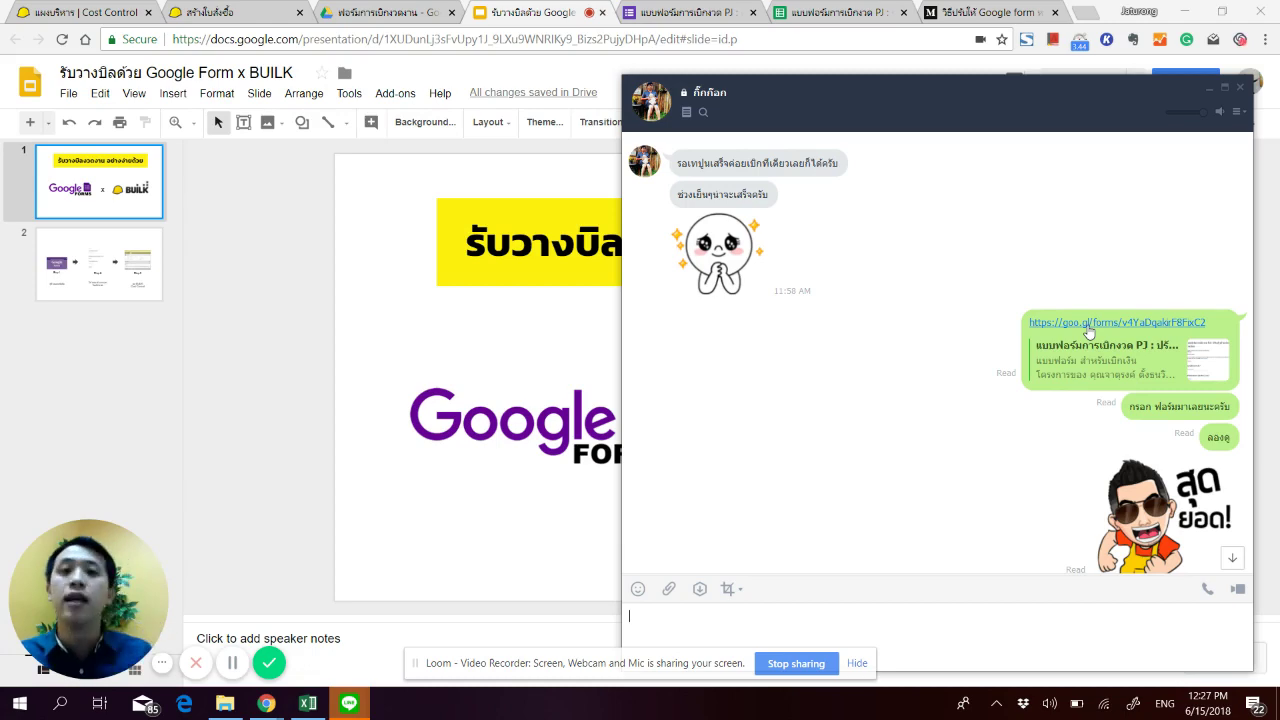
Step: Scroll the LINE chat to its latest message and bring the Google Slides presentation back in front
scroll(968, 389, "down", 10)
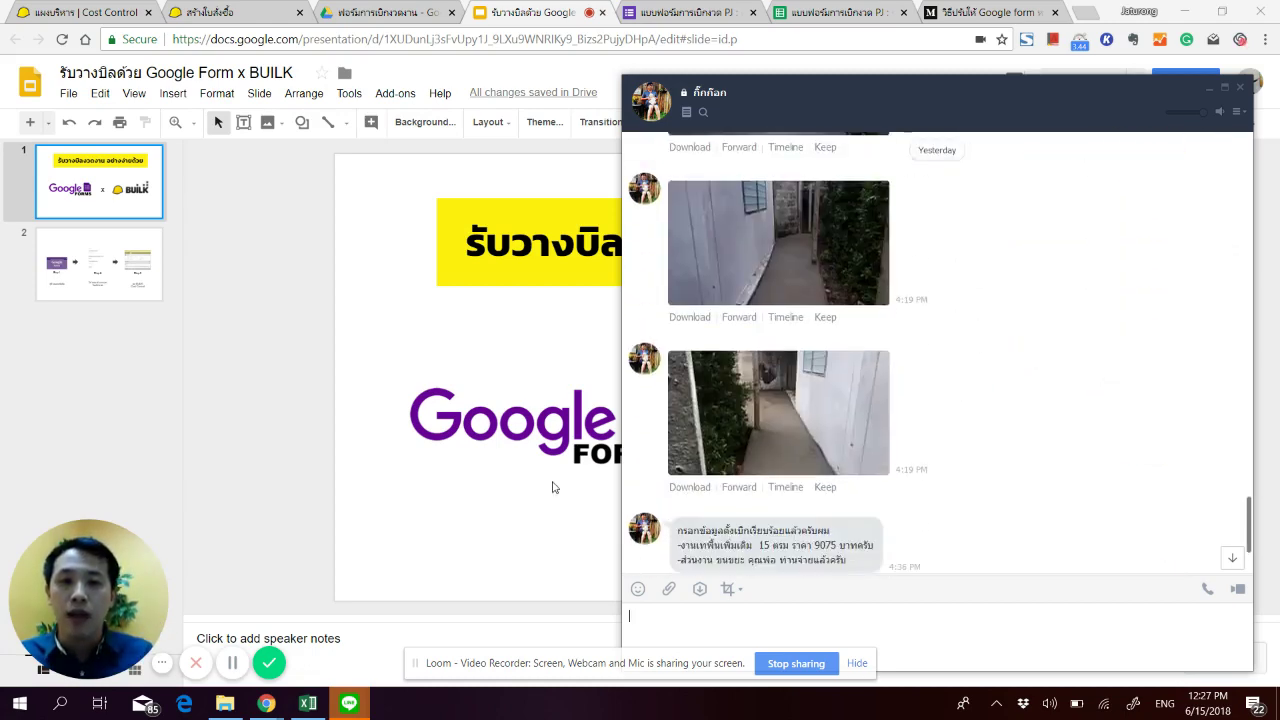
left_click(522, 516)
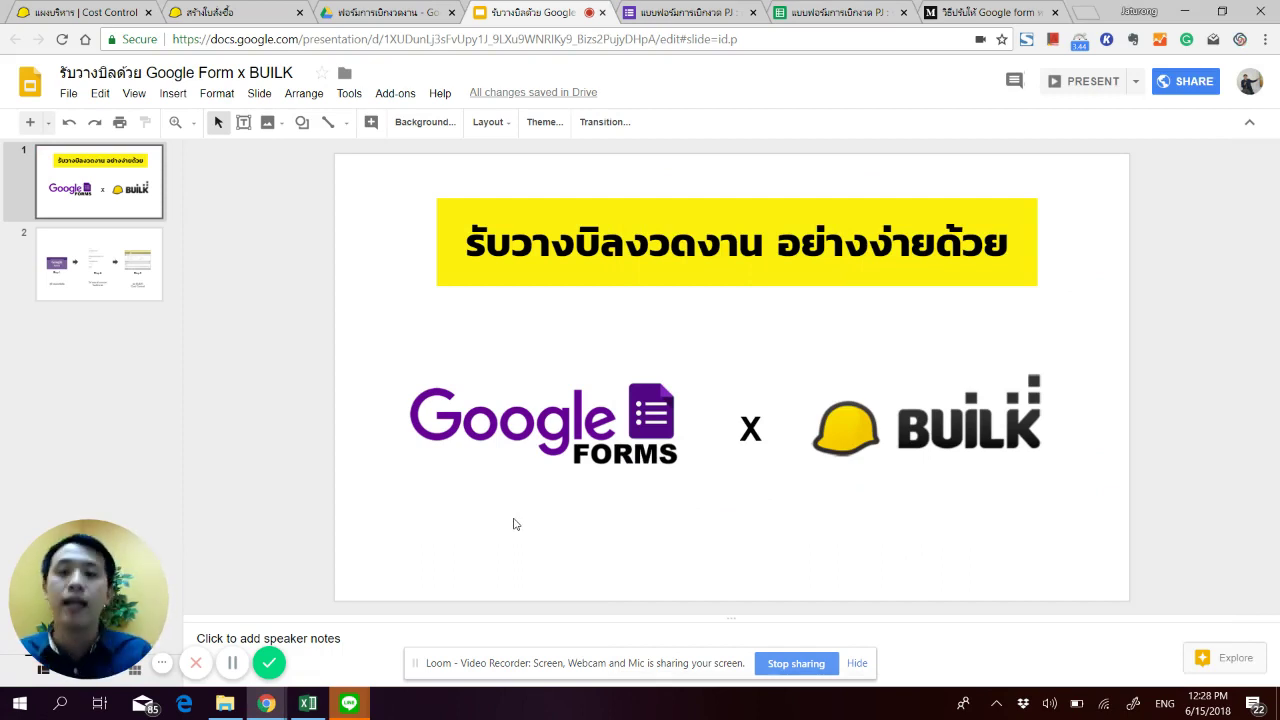
Step: Show the Step 1–3 overview slide, then switch to the form-responses spreadsheet
left_click(80, 266)
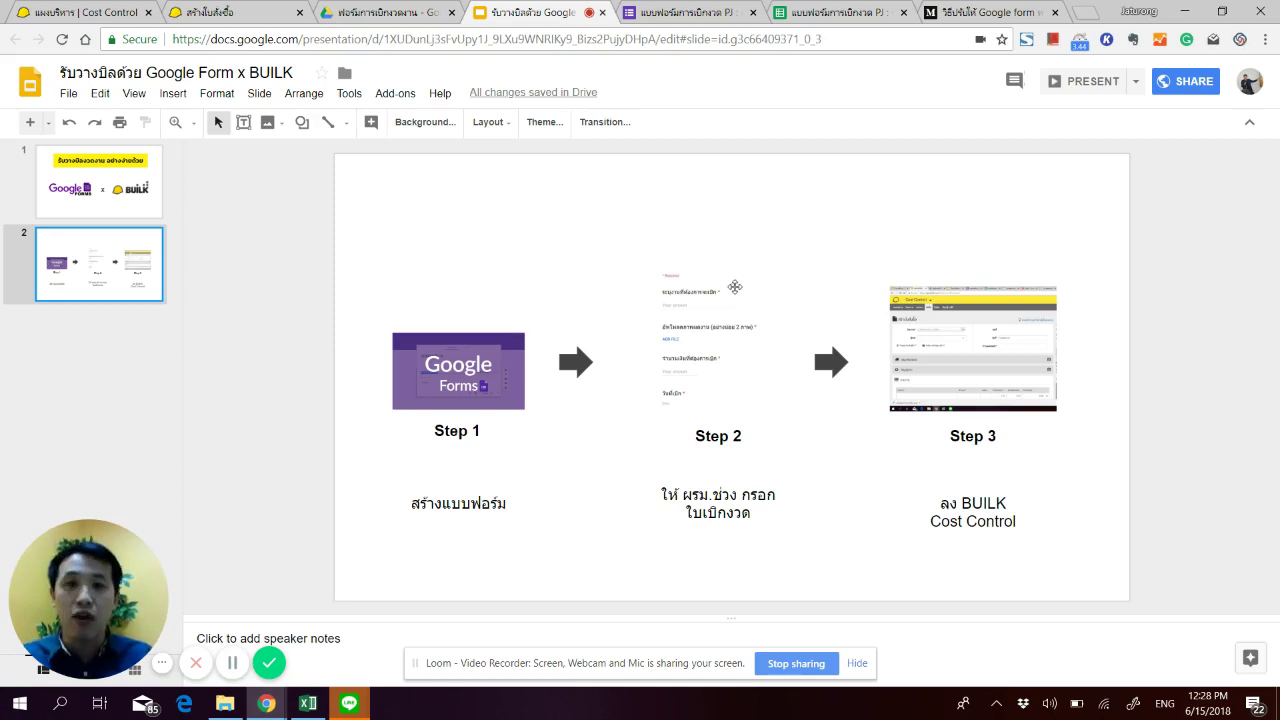
key("ctrl+6")
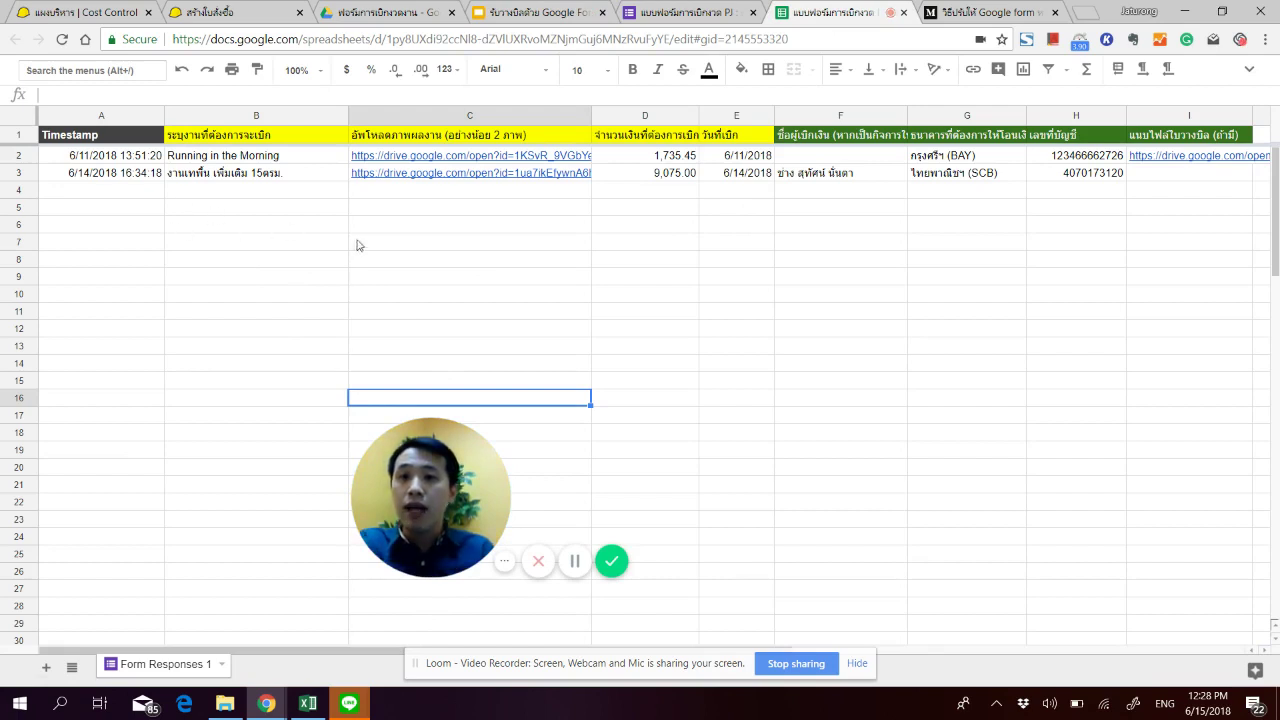
Step: Review the second response's timestamp, description, photo link, 9,075.00 amount, date and payee details, then return to the slides
left_click(123, 179)
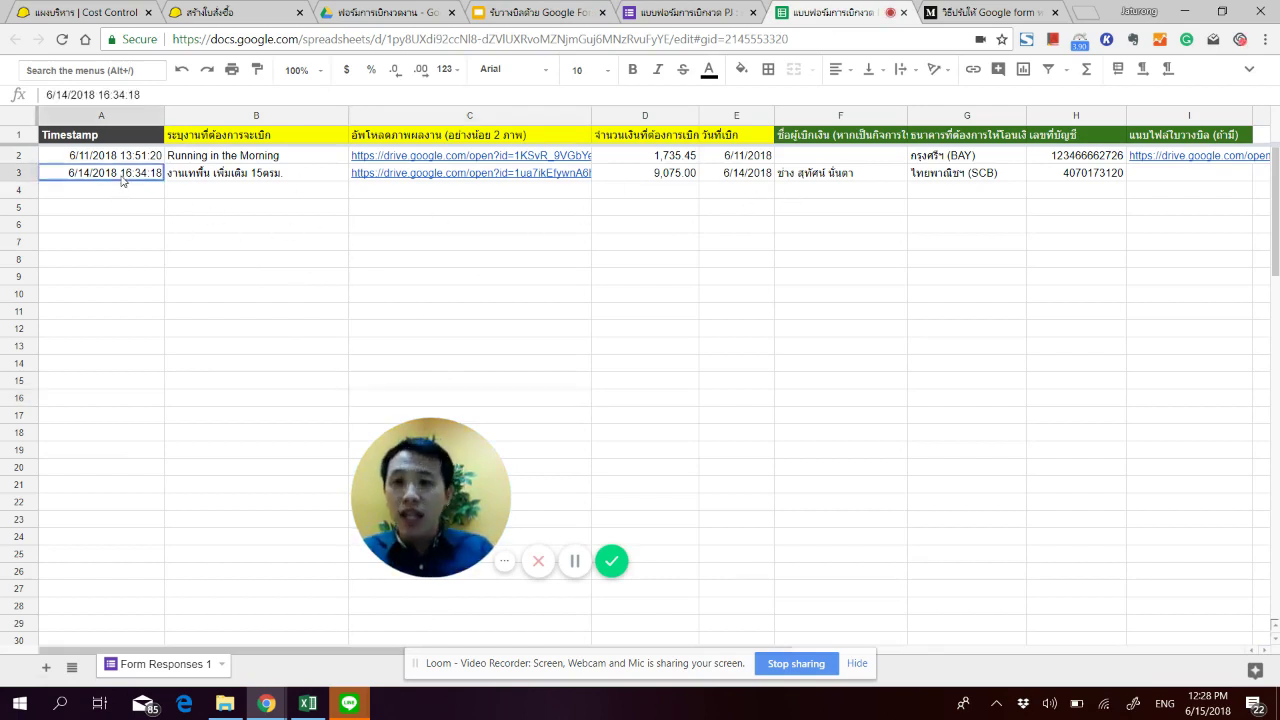
left_click(251, 196)
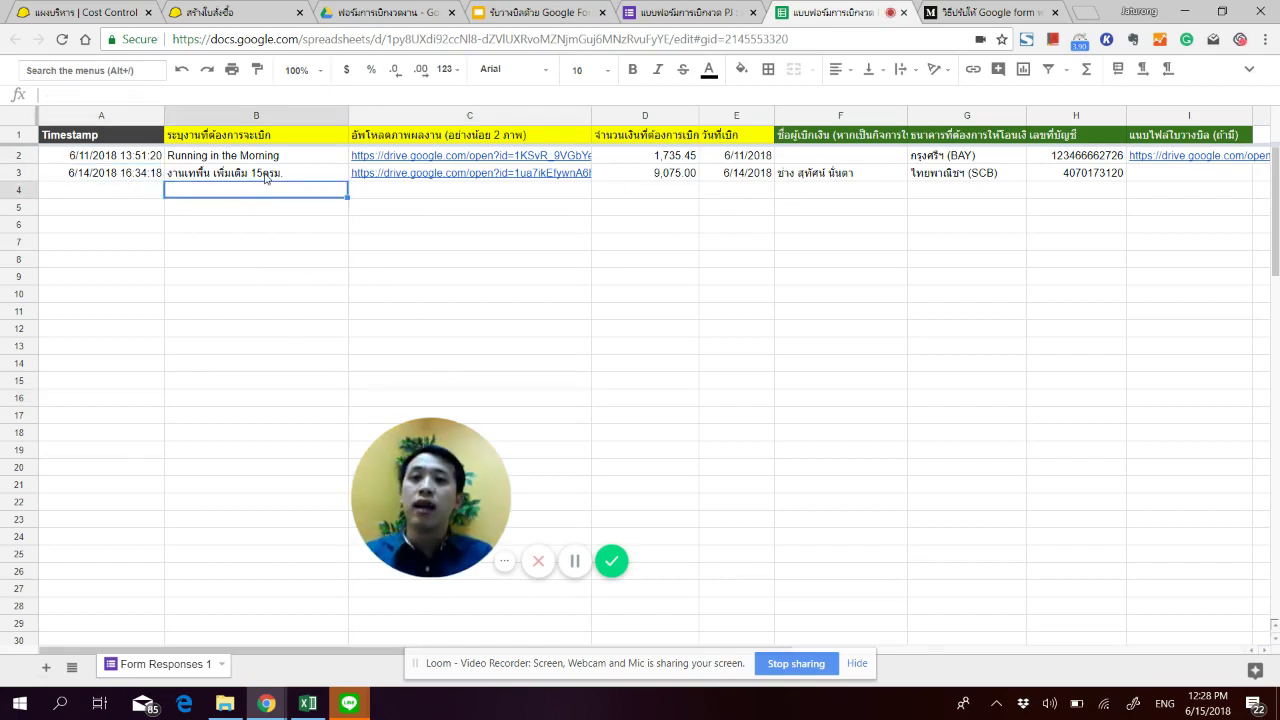
left_click(264, 176)
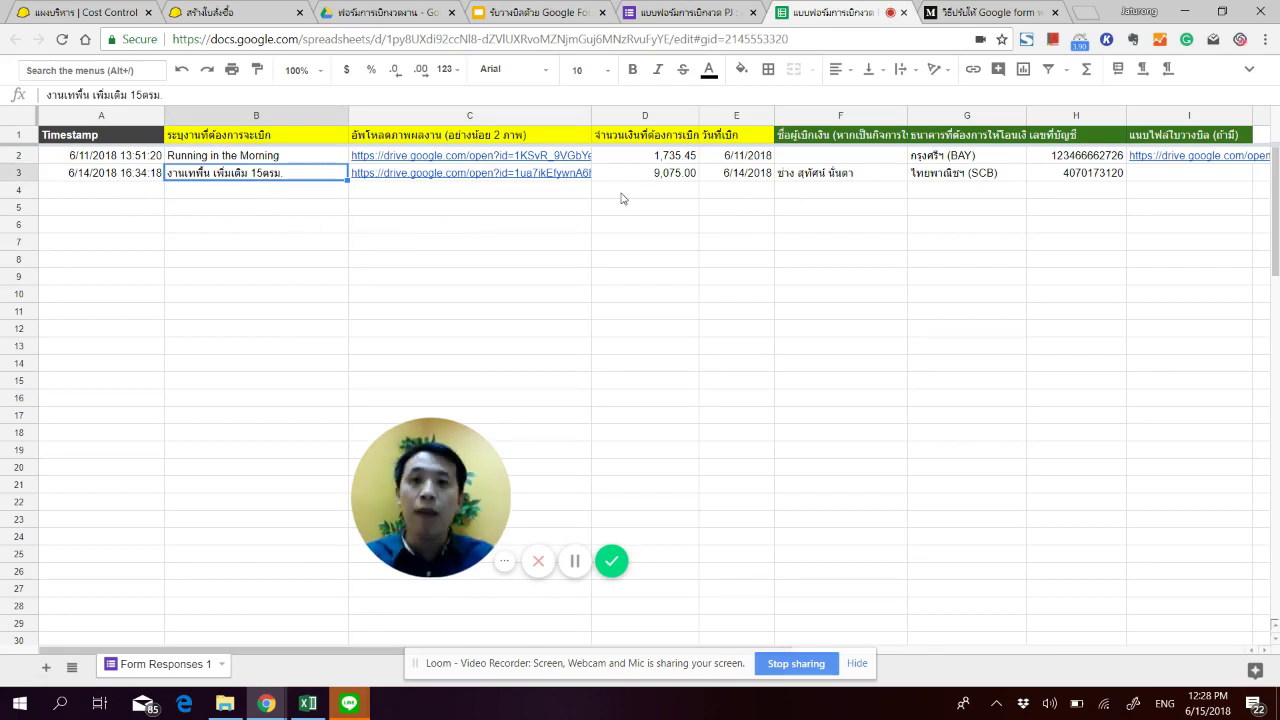
left_click(567, 177)
left_click(651, 255)
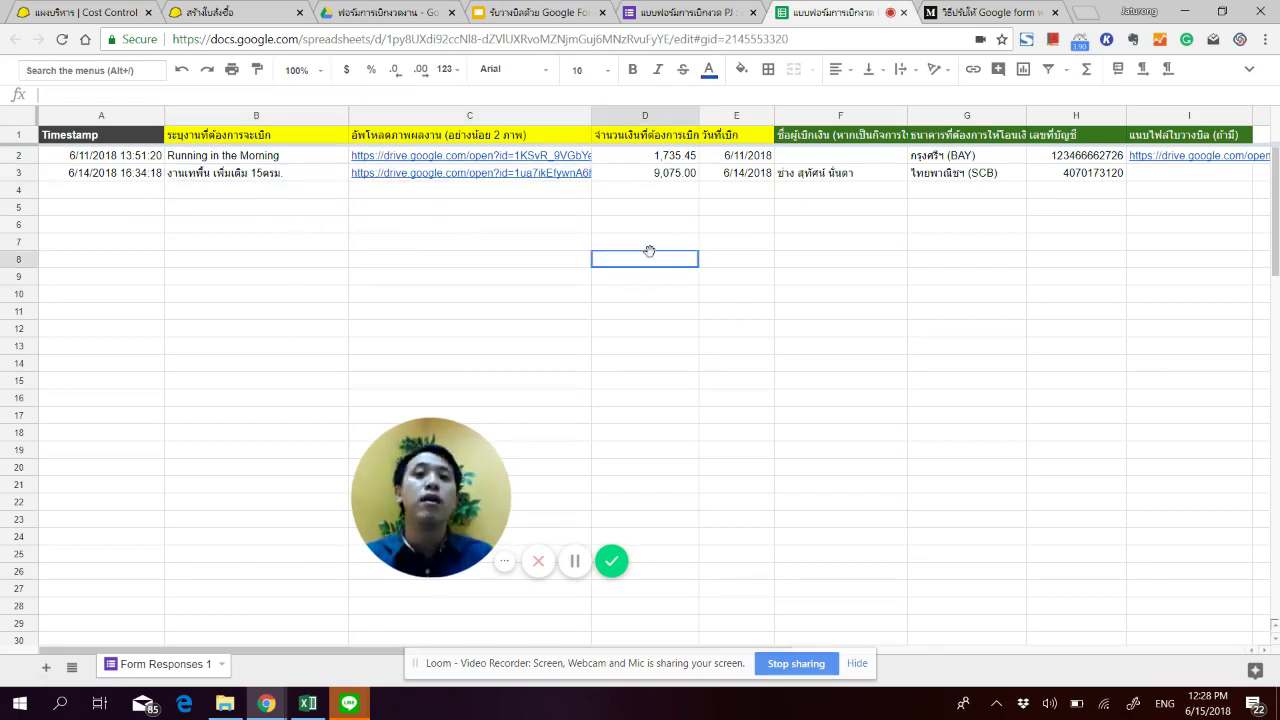
left_click(662, 158)
left_click(664, 176)
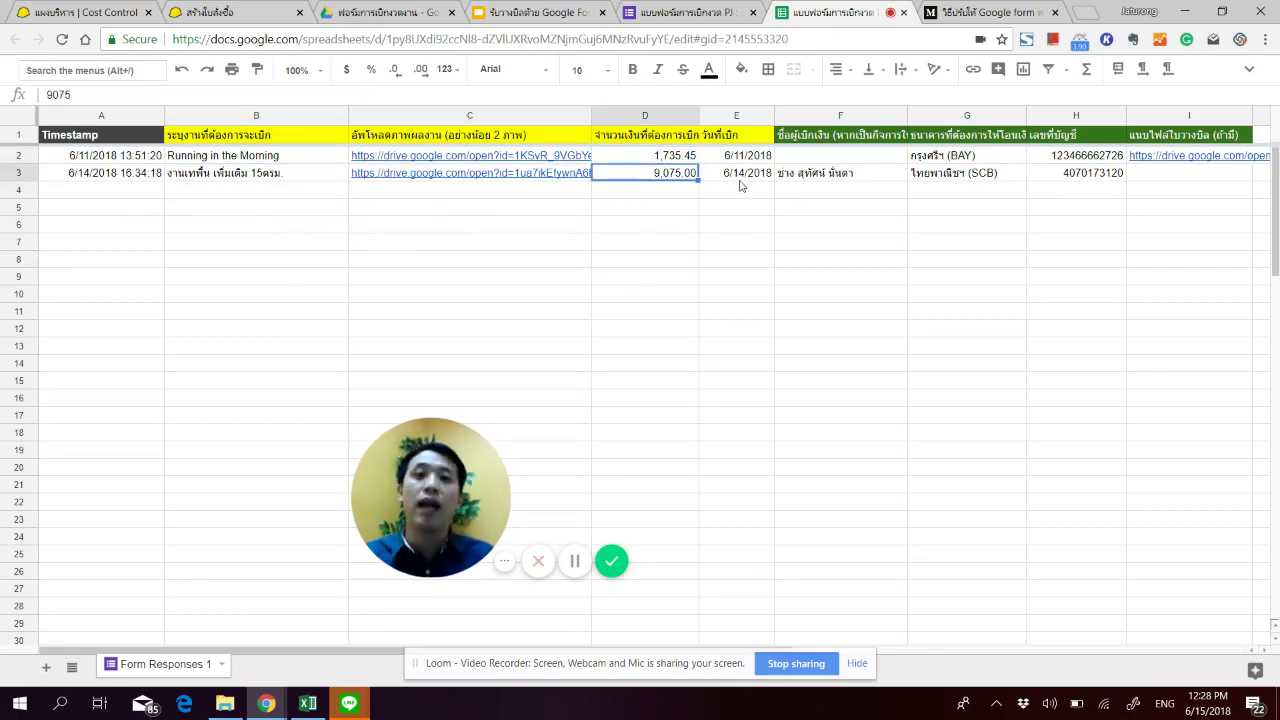
left_click(743, 176)
left_click_drag(830, 177, 1050, 183)
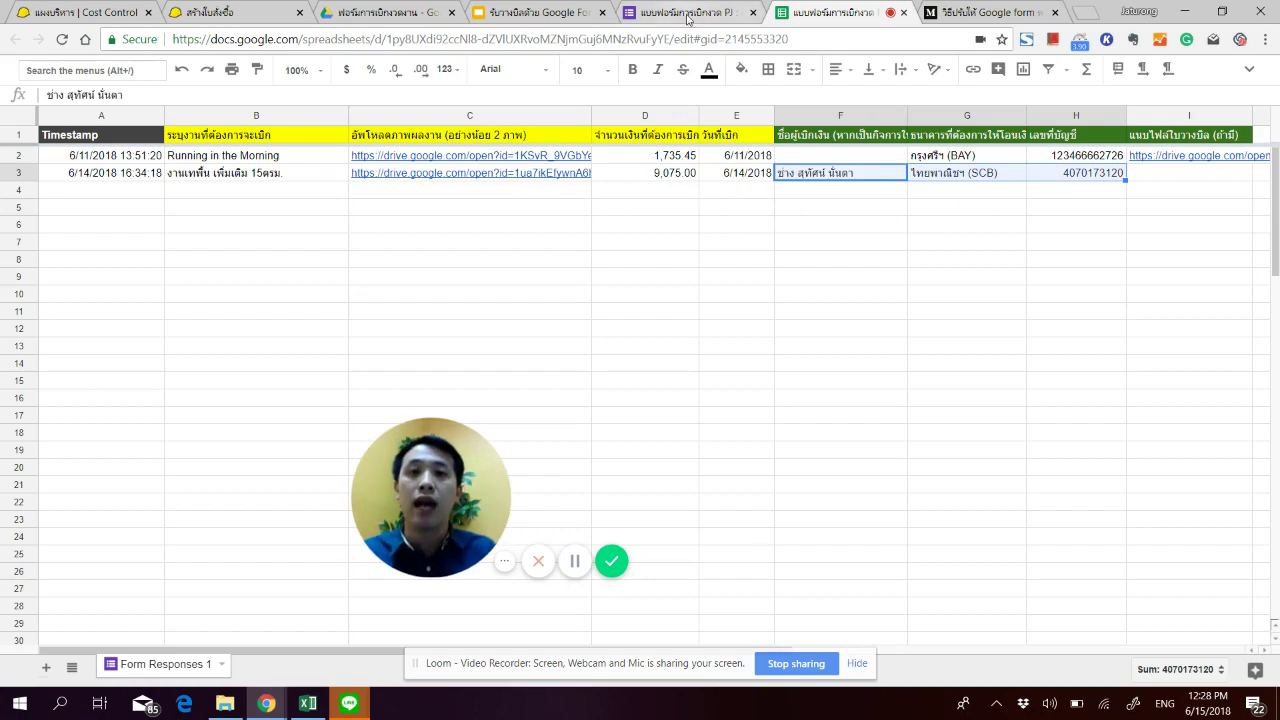
left_click(550, 16)
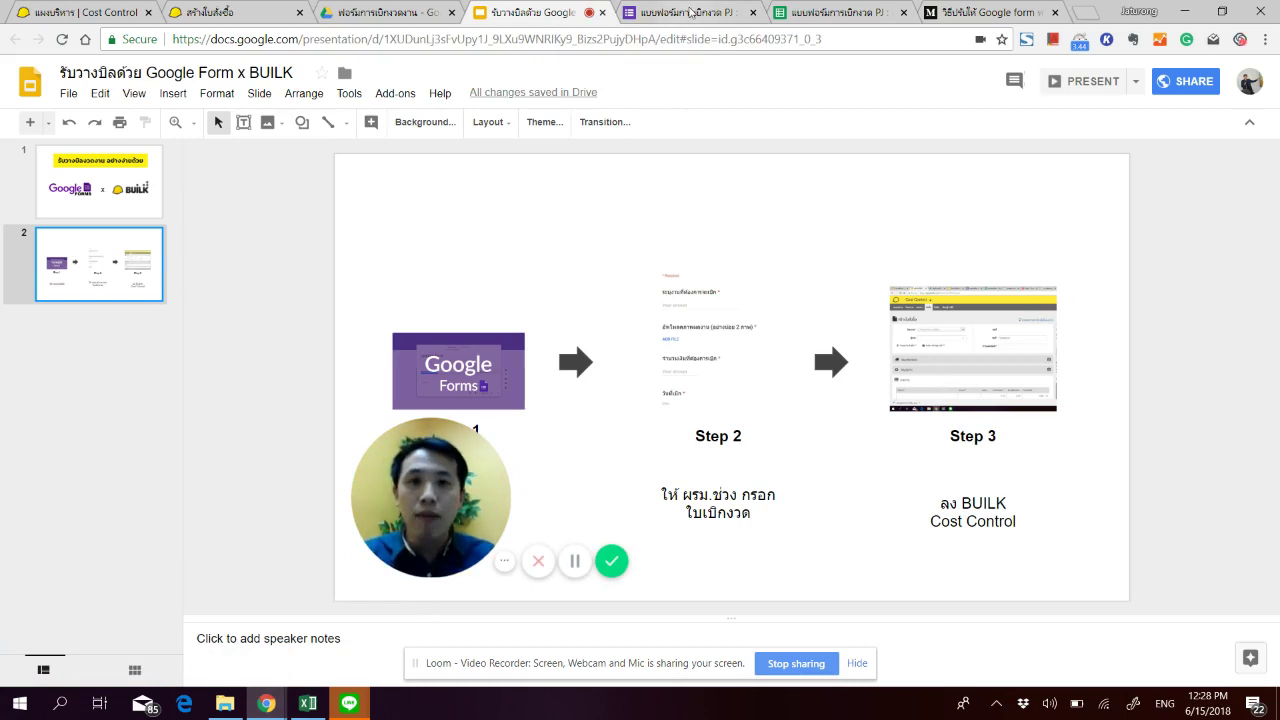
Step: Open the ฟอร์มการเบิกงวดงาน Drive folder holding the slides, responses sheet and form
left_click(385, 12)
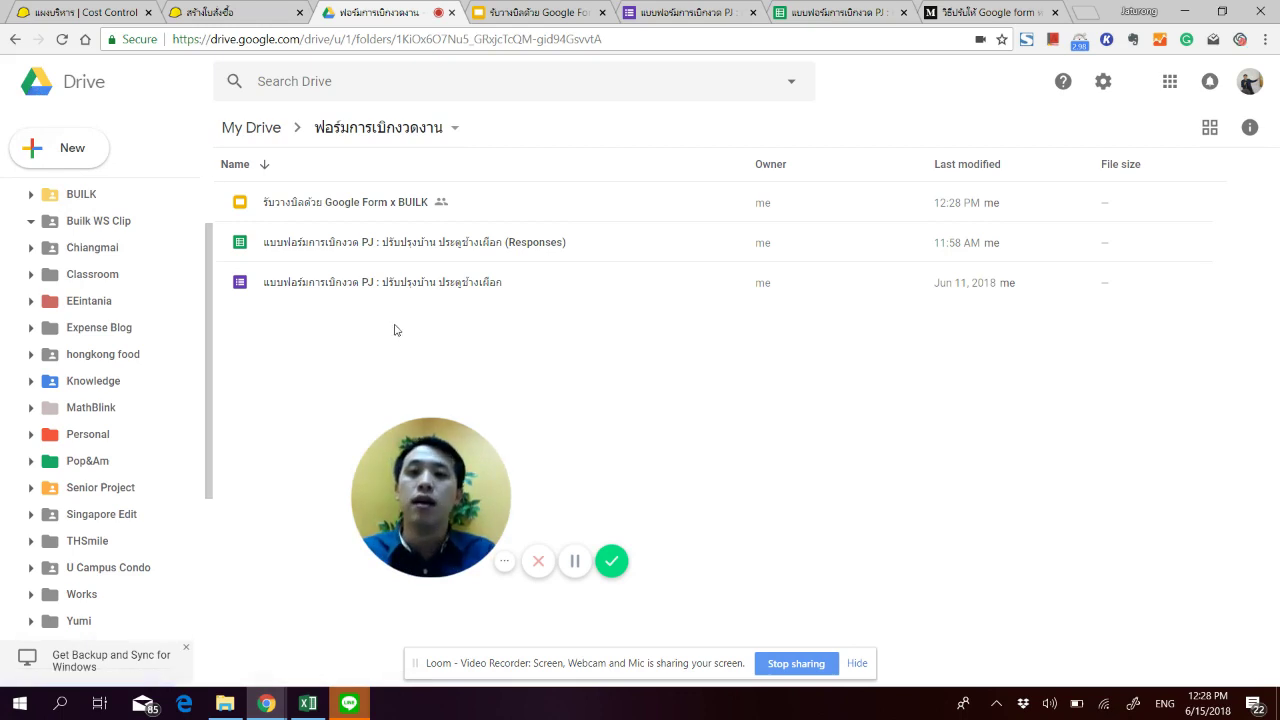
Step: Look at Drive's New > More options for creating a Google Form, then go to the existing payment form's editor
left_click(43, 150)
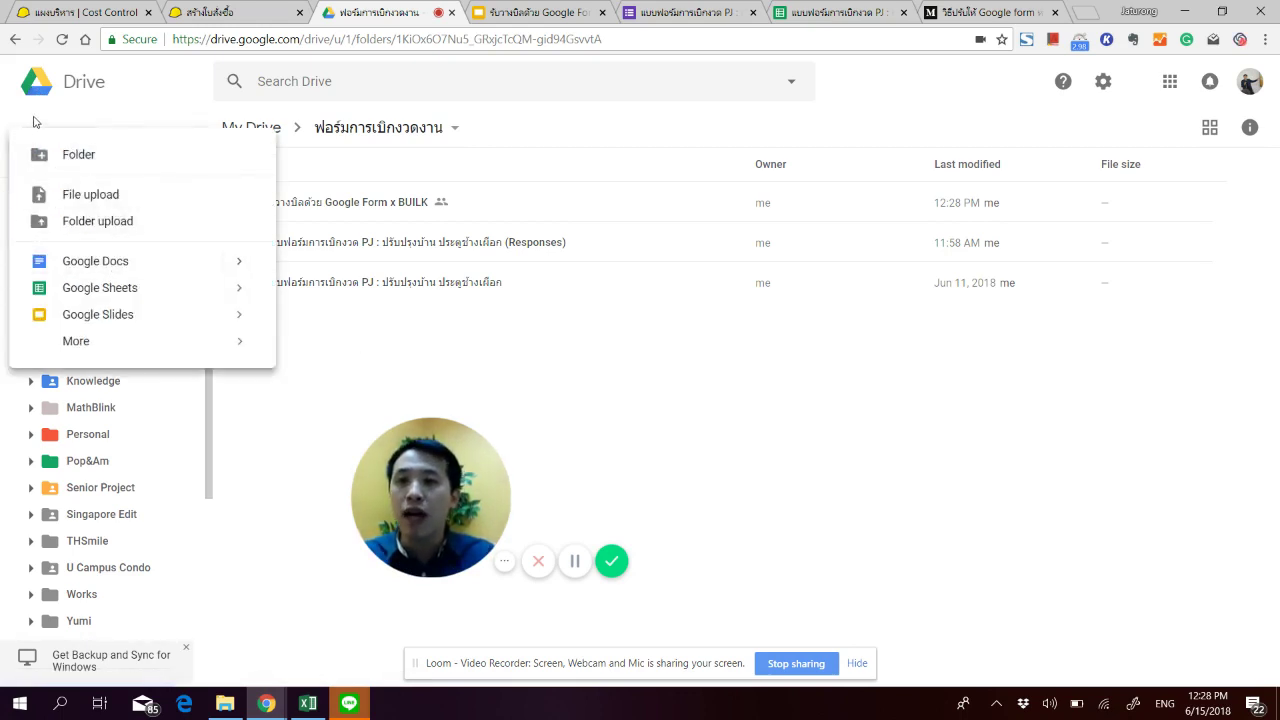
mouse_move(140, 348)
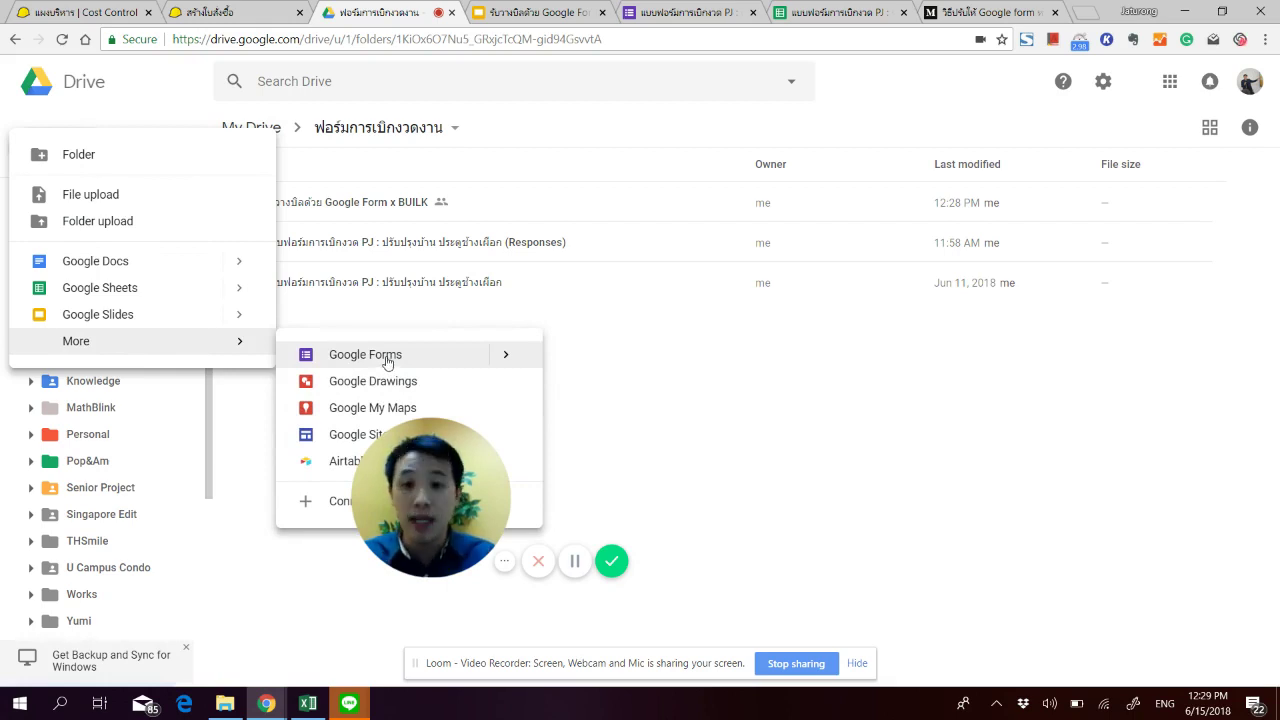
left_click(716, 387)
left_click(660, 14)
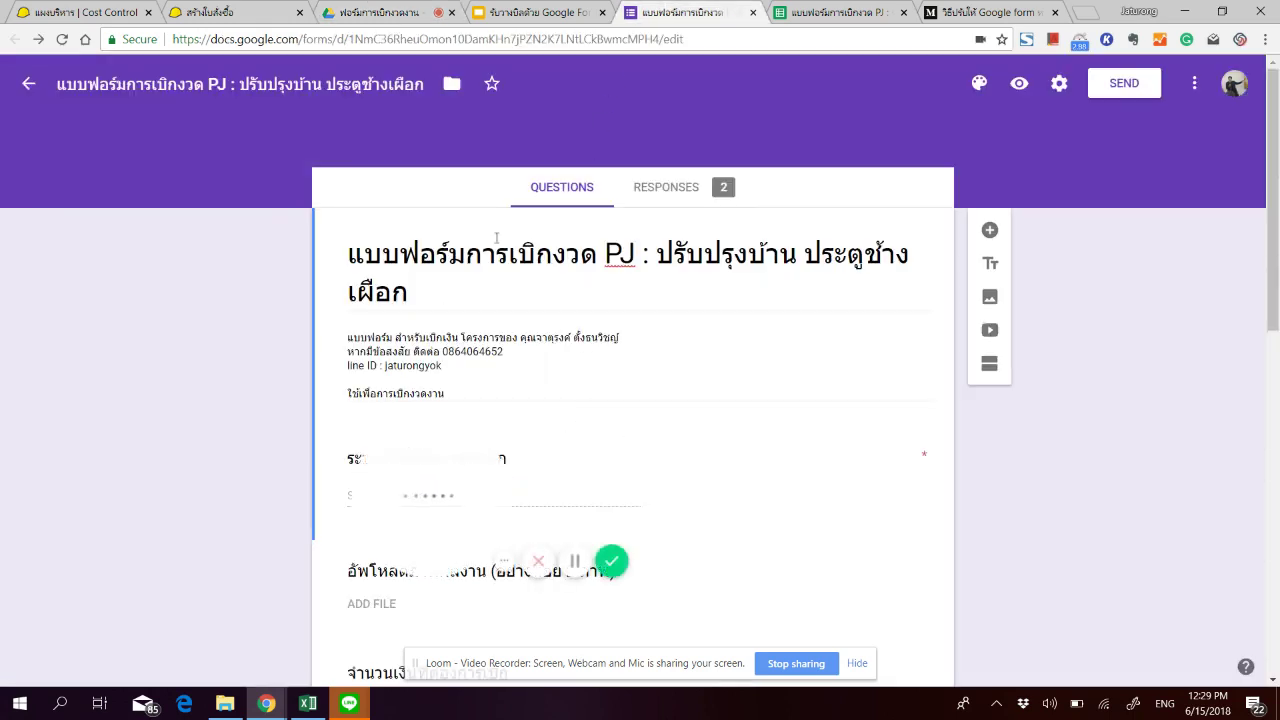
scroll(480, 300, "down", 2)
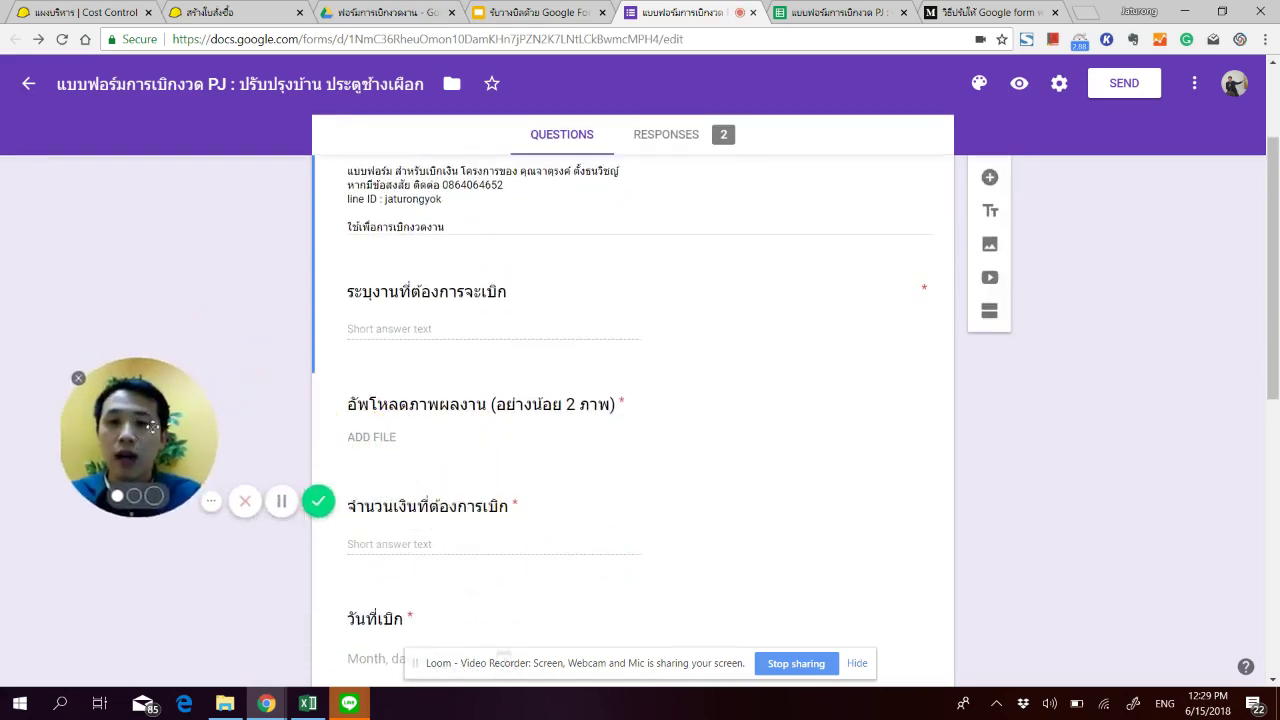
left_click_drag(152, 427, 152, 463)
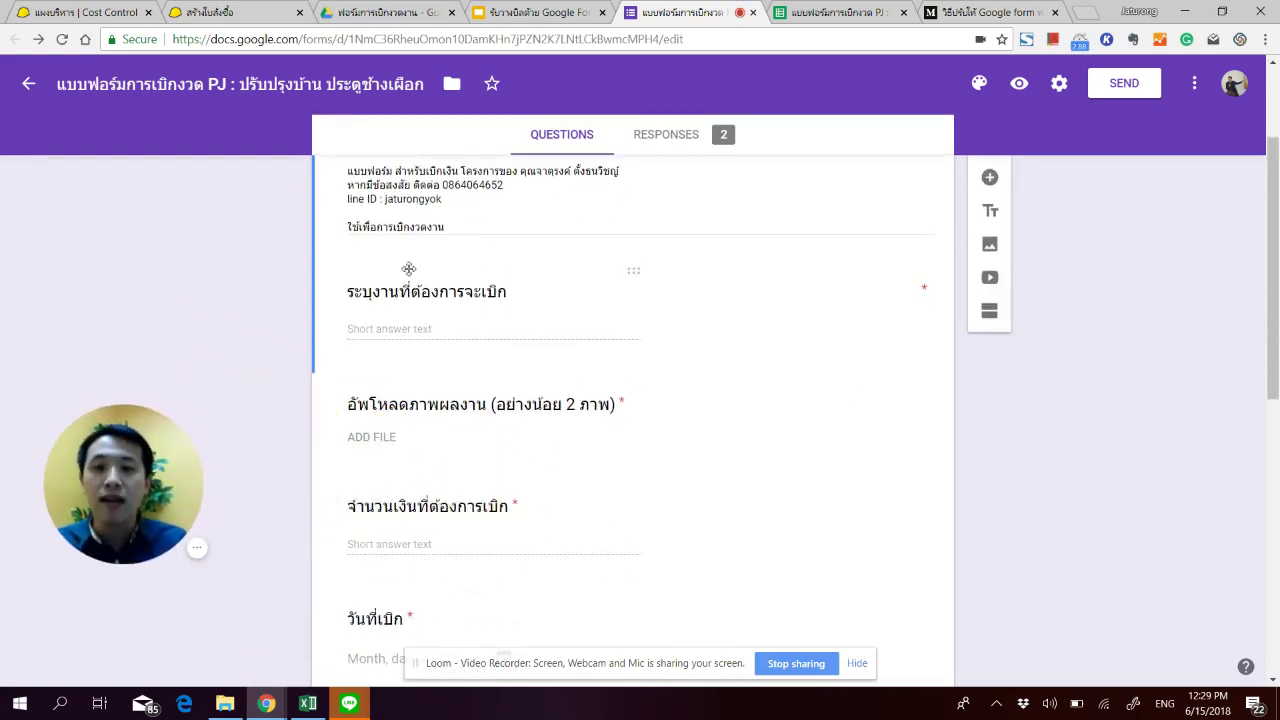
scroll(673, 414, "up", 1)
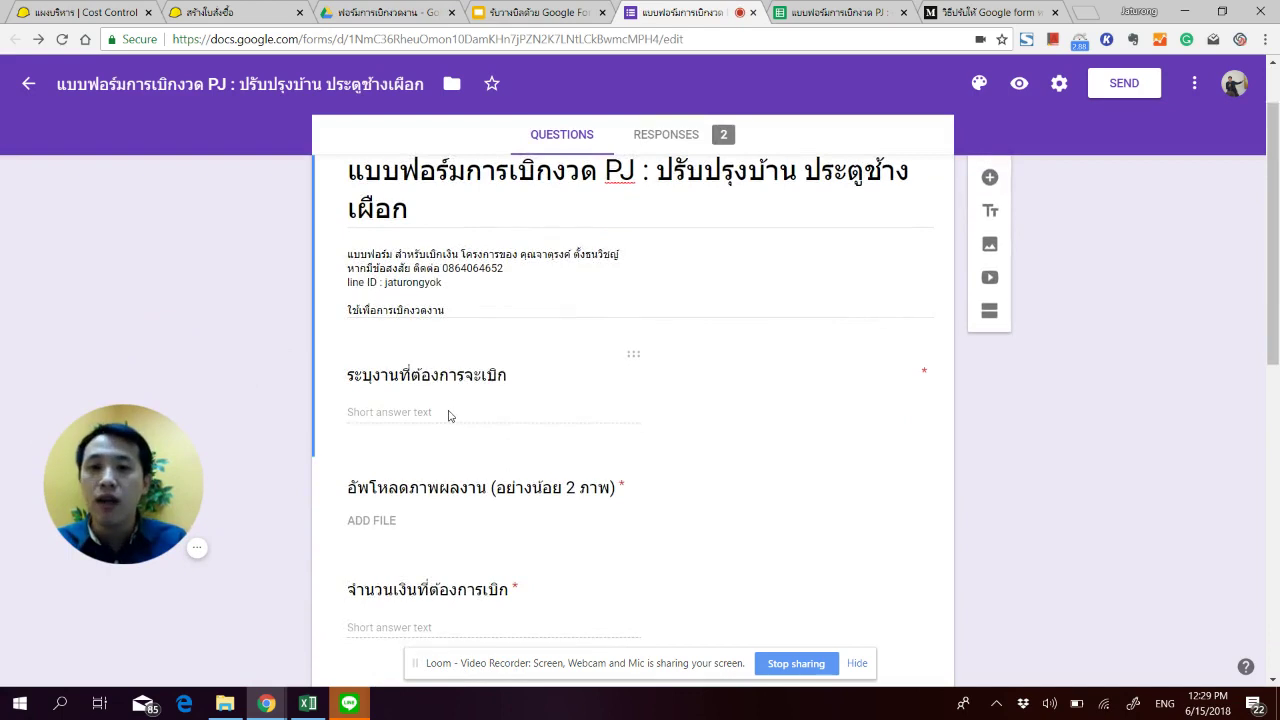
left_click(451, 413)
scroll(419, 341, "down", 1)
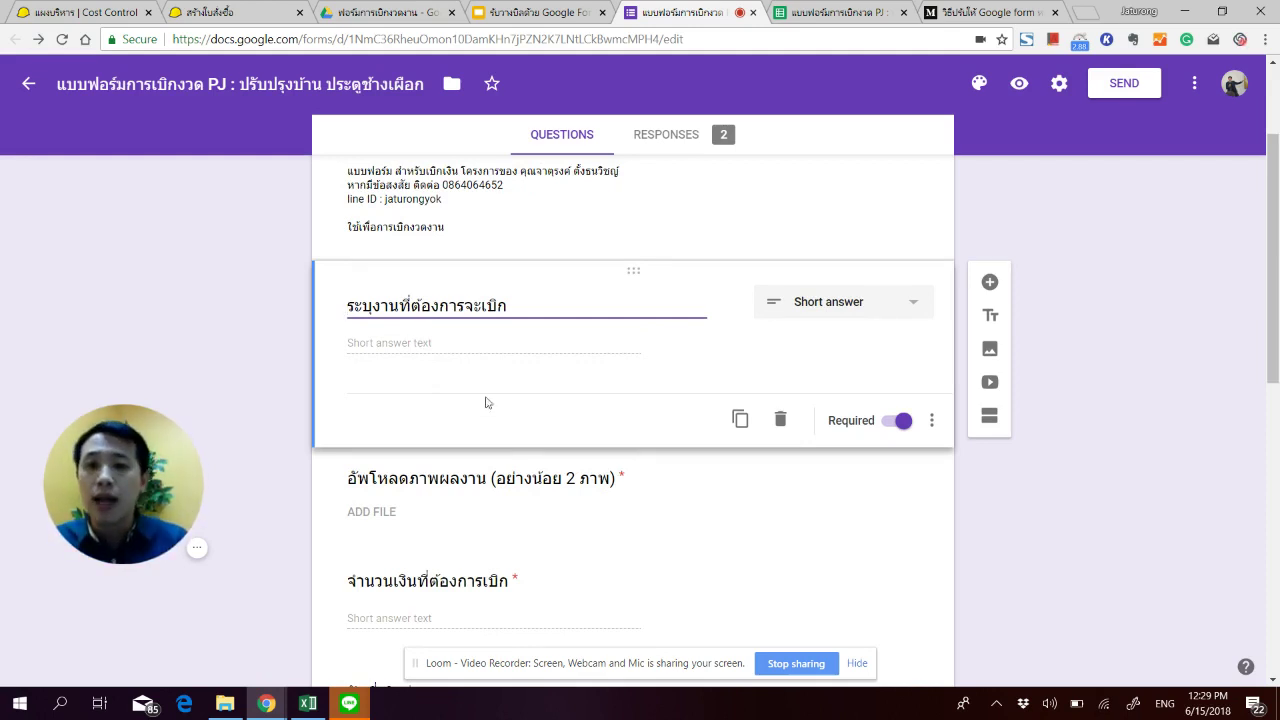
left_click(490, 548)
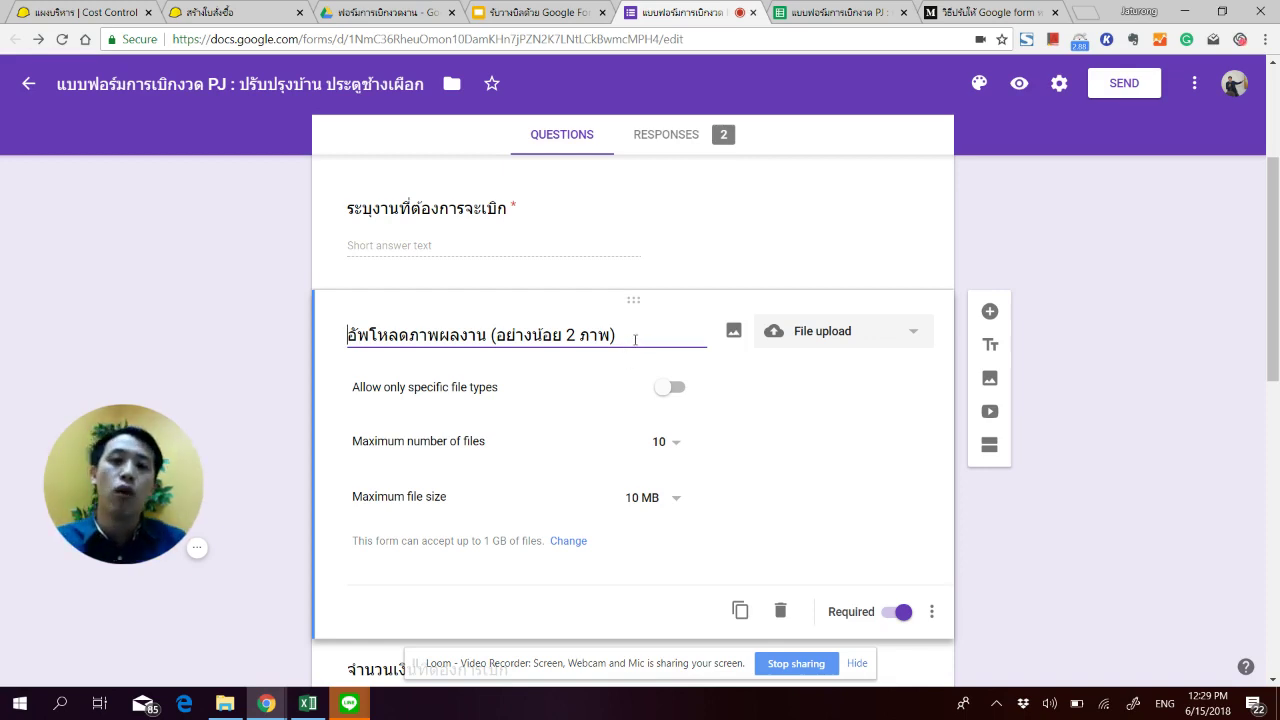
scroll(462, 521, "down", 2)
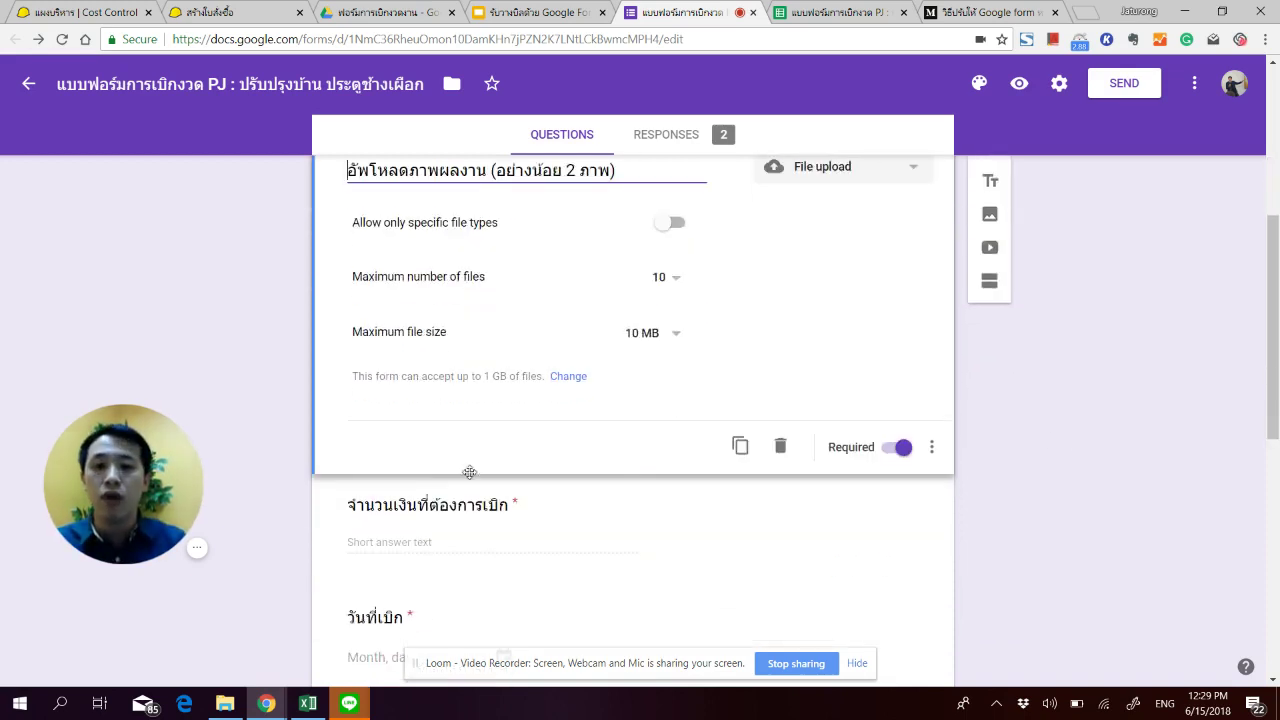
left_click(462, 521)
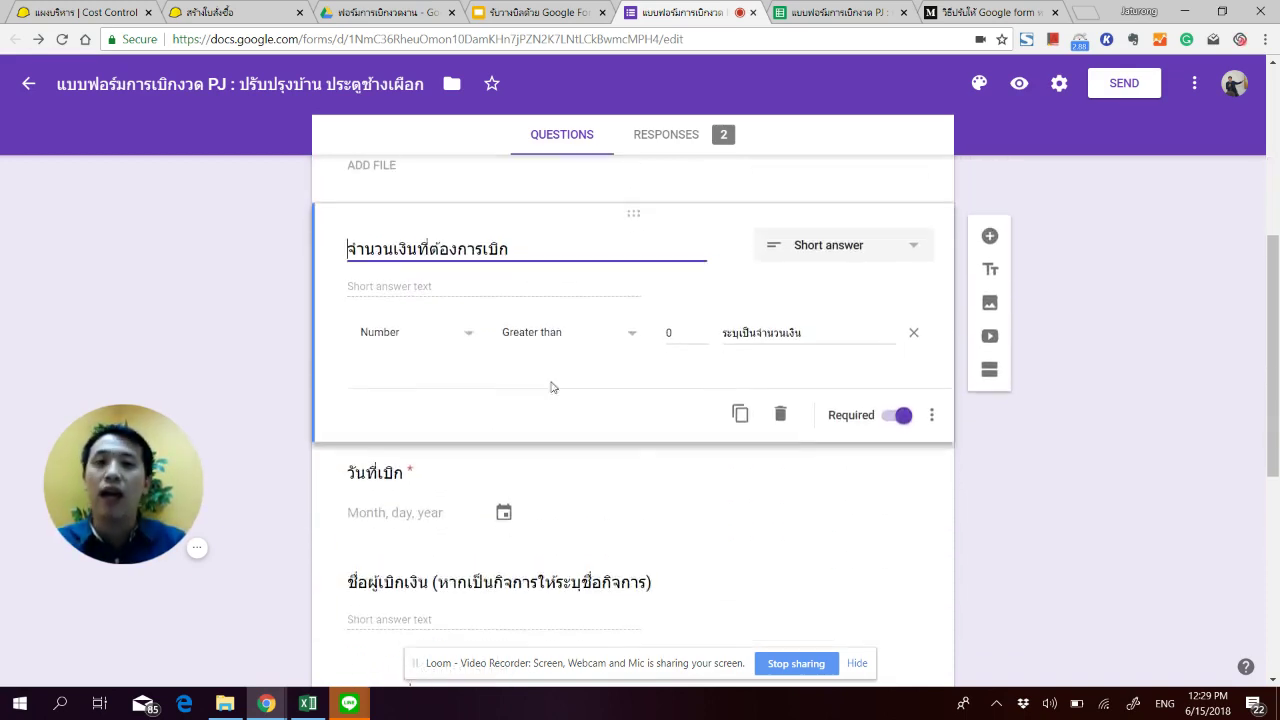
scroll(795, 414, "down", 4)
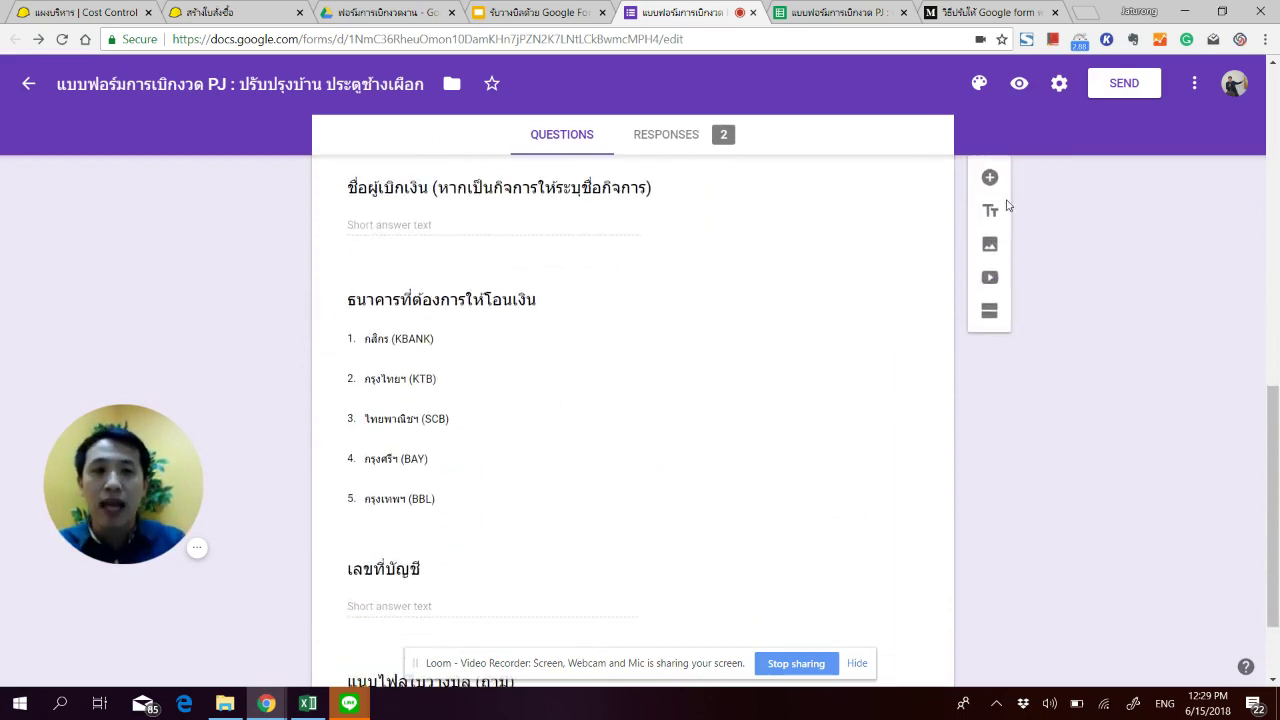
left_click(502, 314)
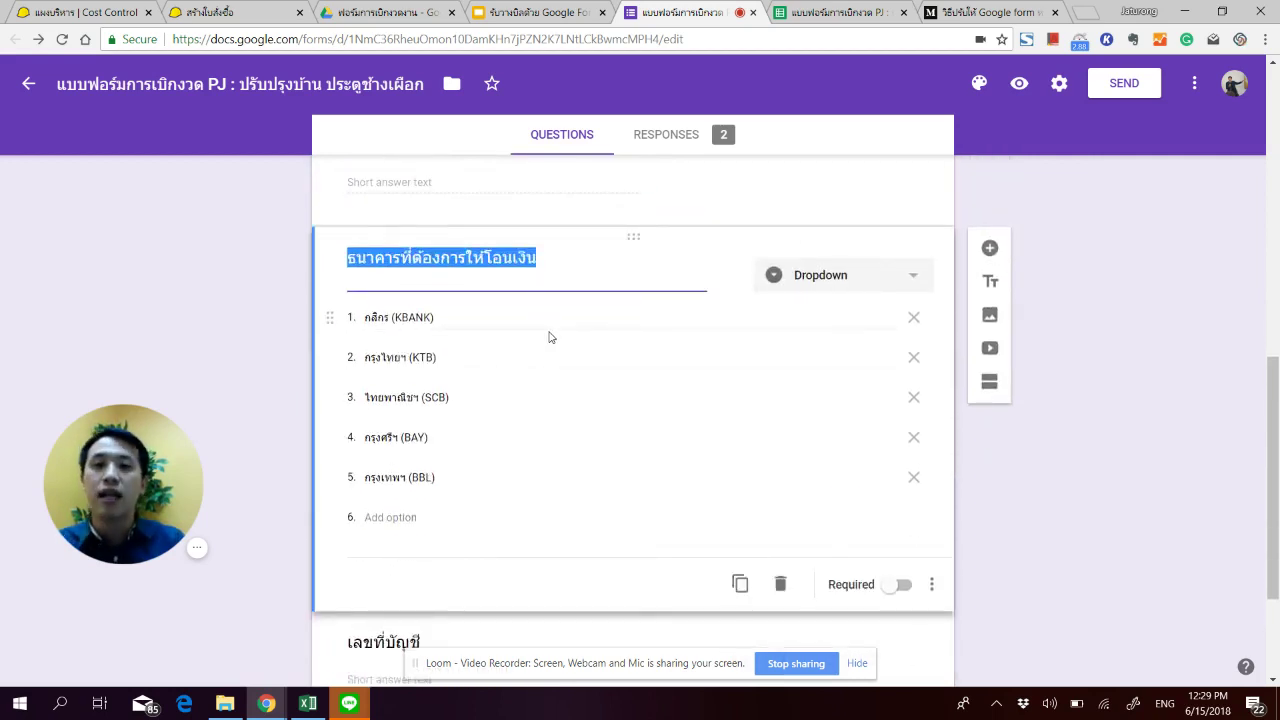
left_click(1036, 474)
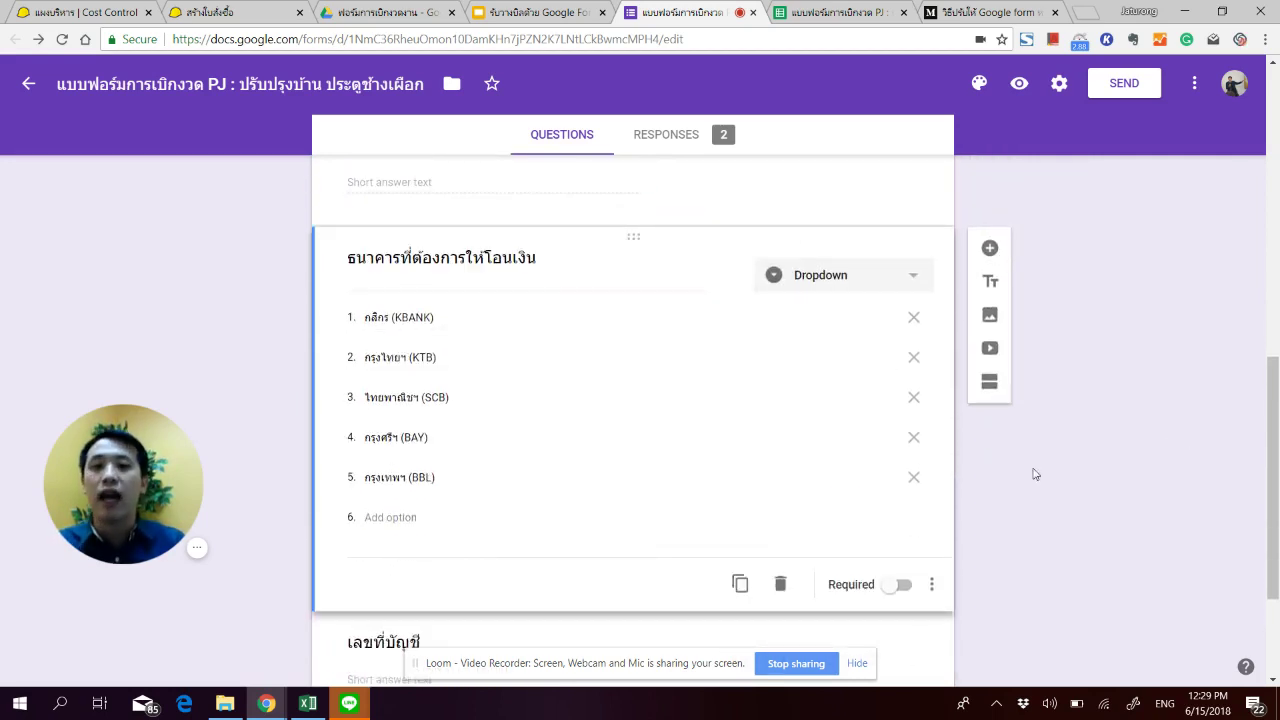
scroll(600, 440, "down", 2)
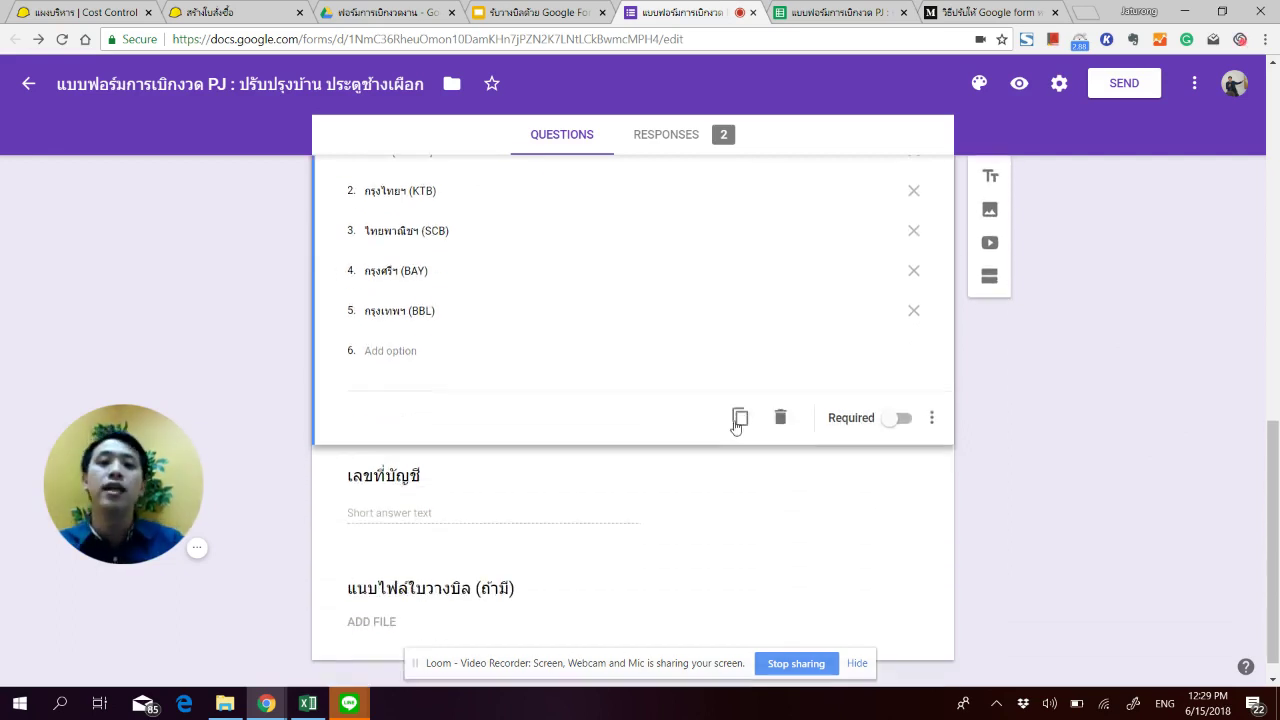
left_click(492, 484)
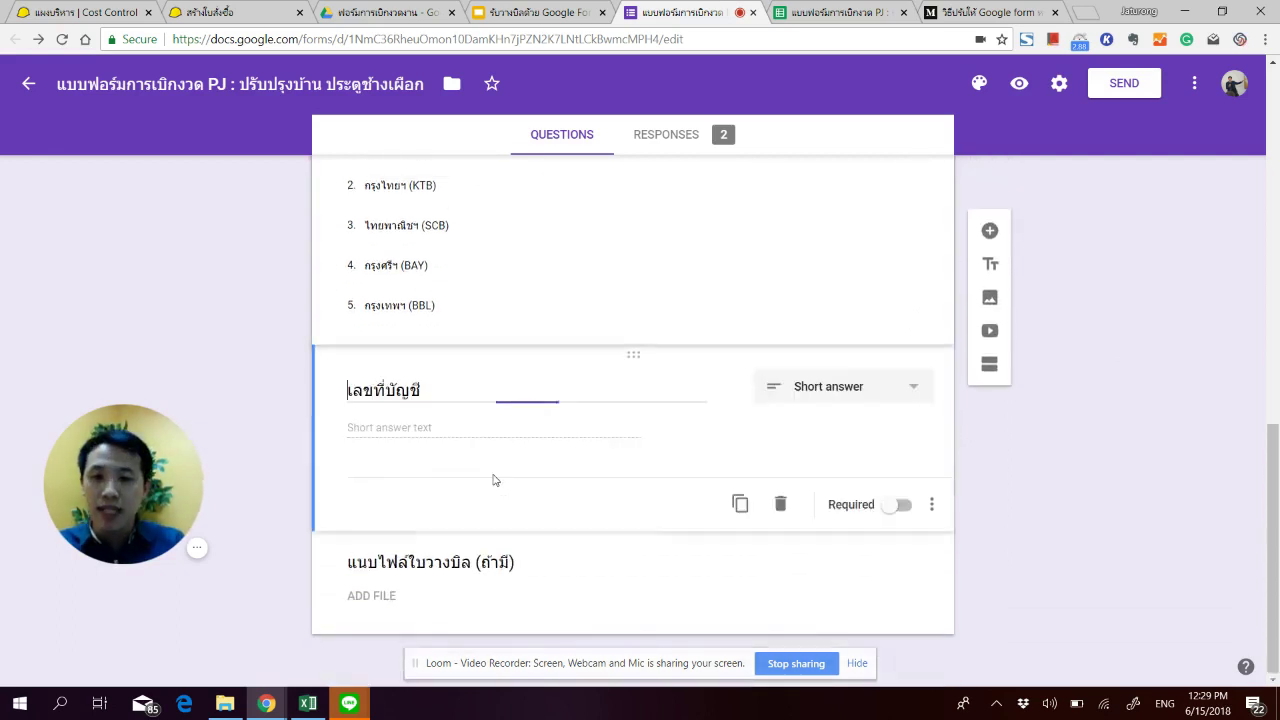
left_click(562, 585)
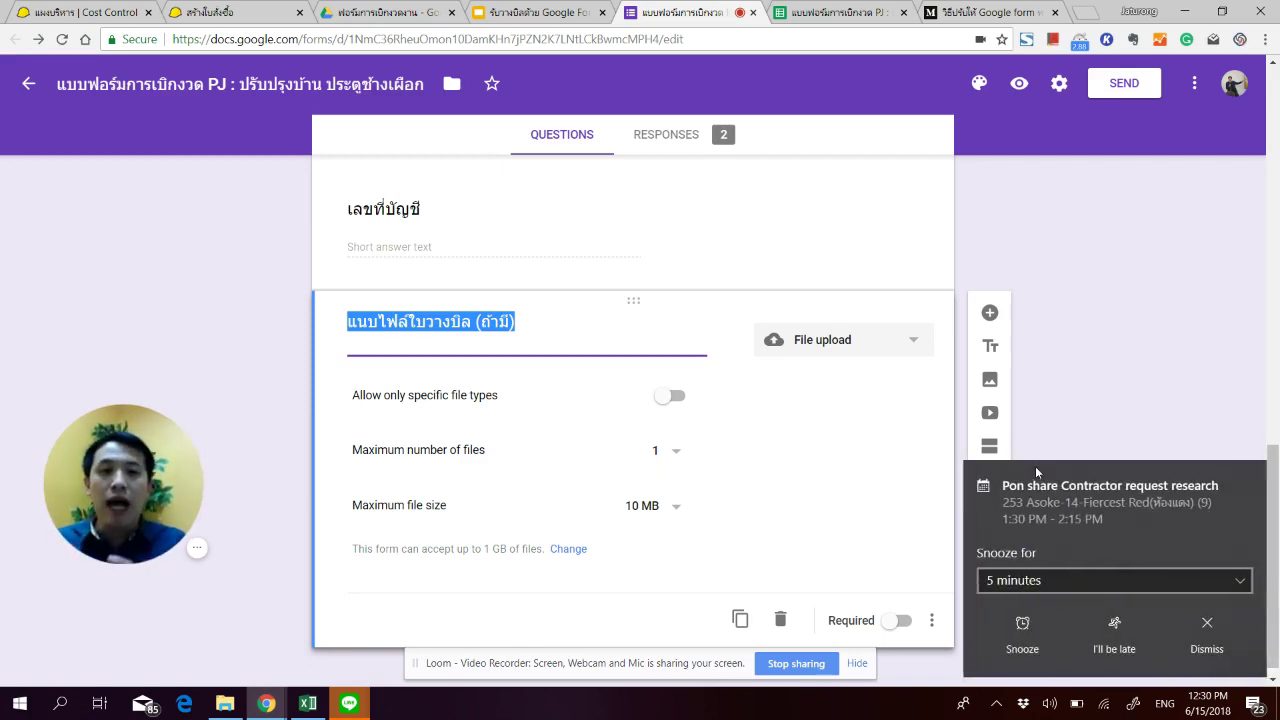
left_click(1218, 632)
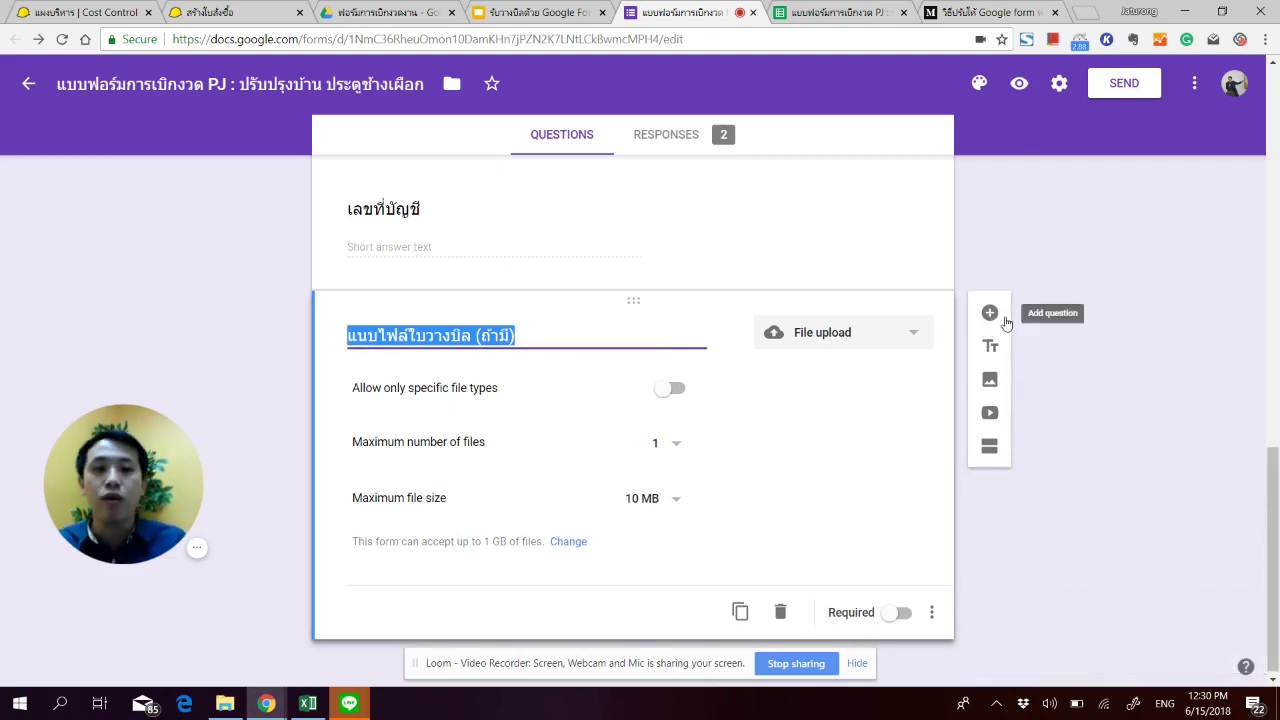
Step: Add a new paragraph question at the end titled ระบุรายละเอียดอย่างชัดเจน
left_click(989, 315)
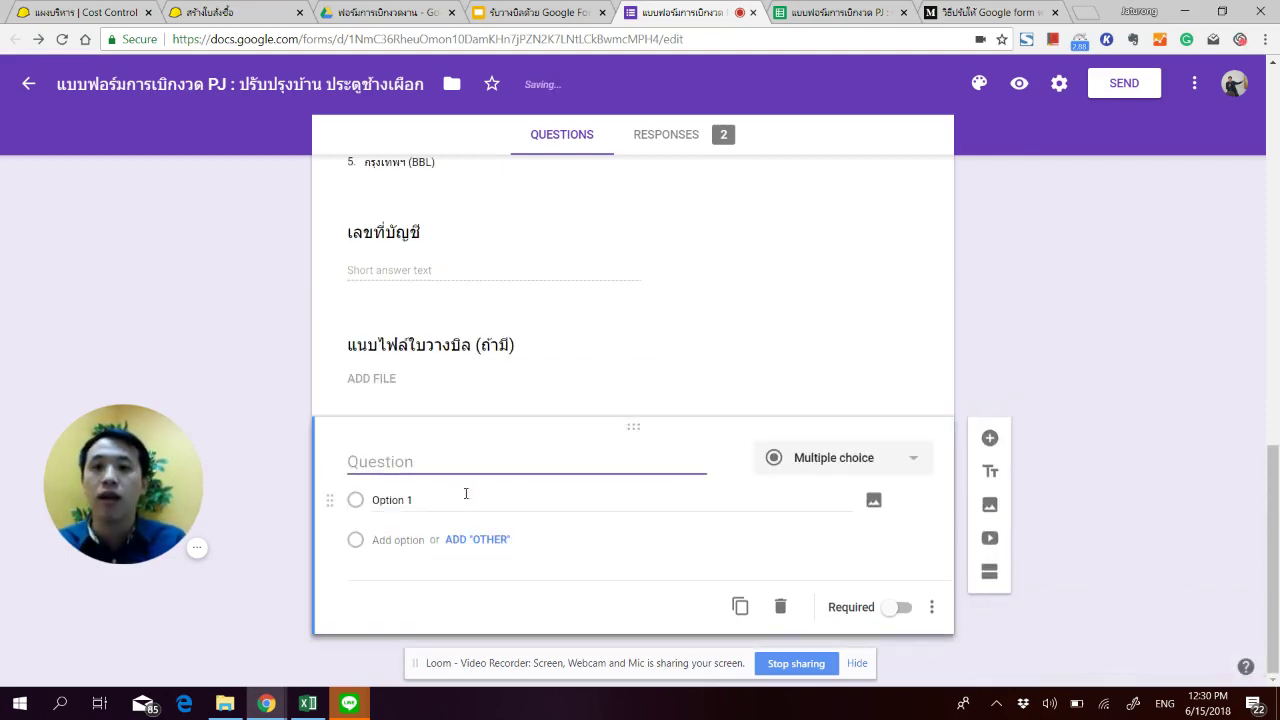
left_click(860, 460)
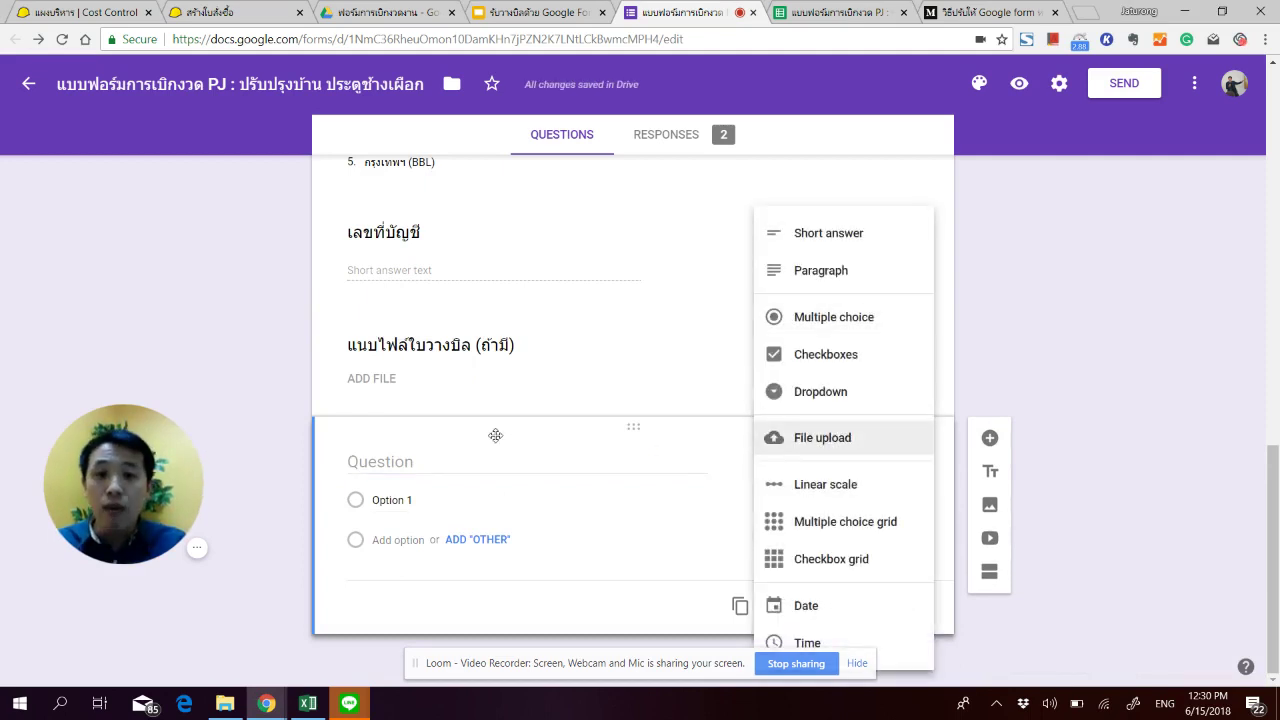
left_click(552, 462)
left_click(851, 458)
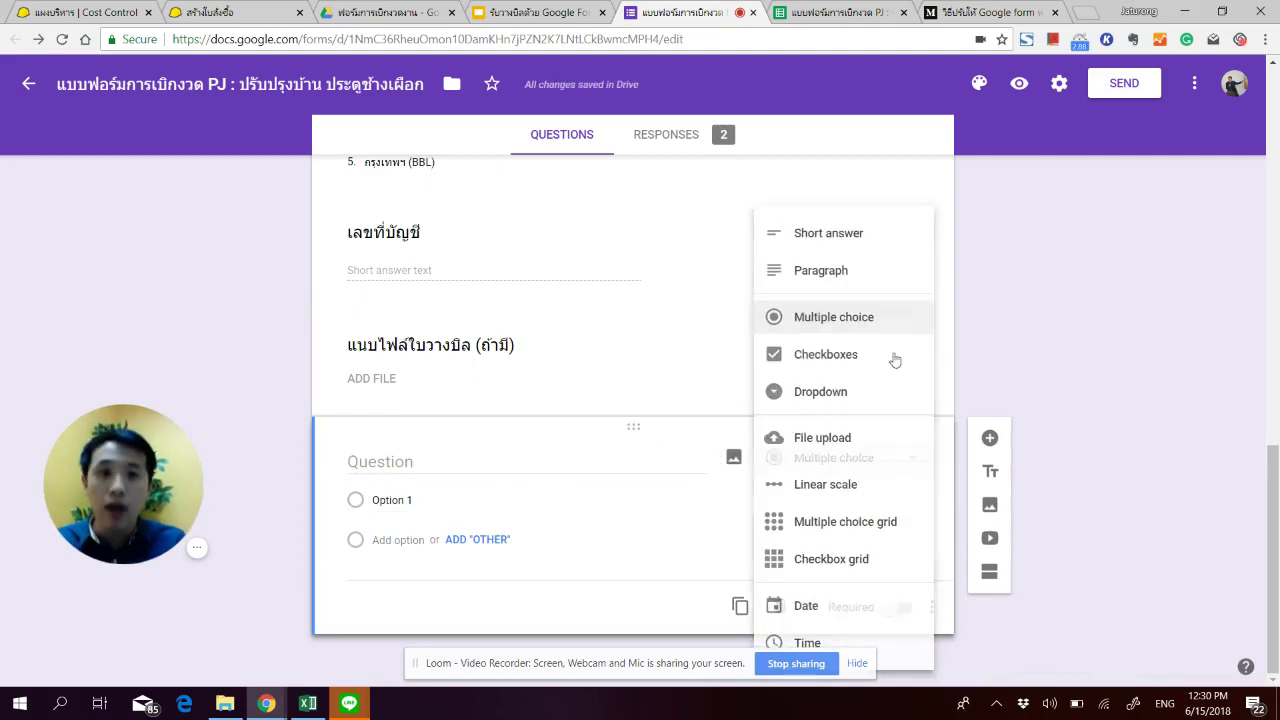
left_click(837, 270)
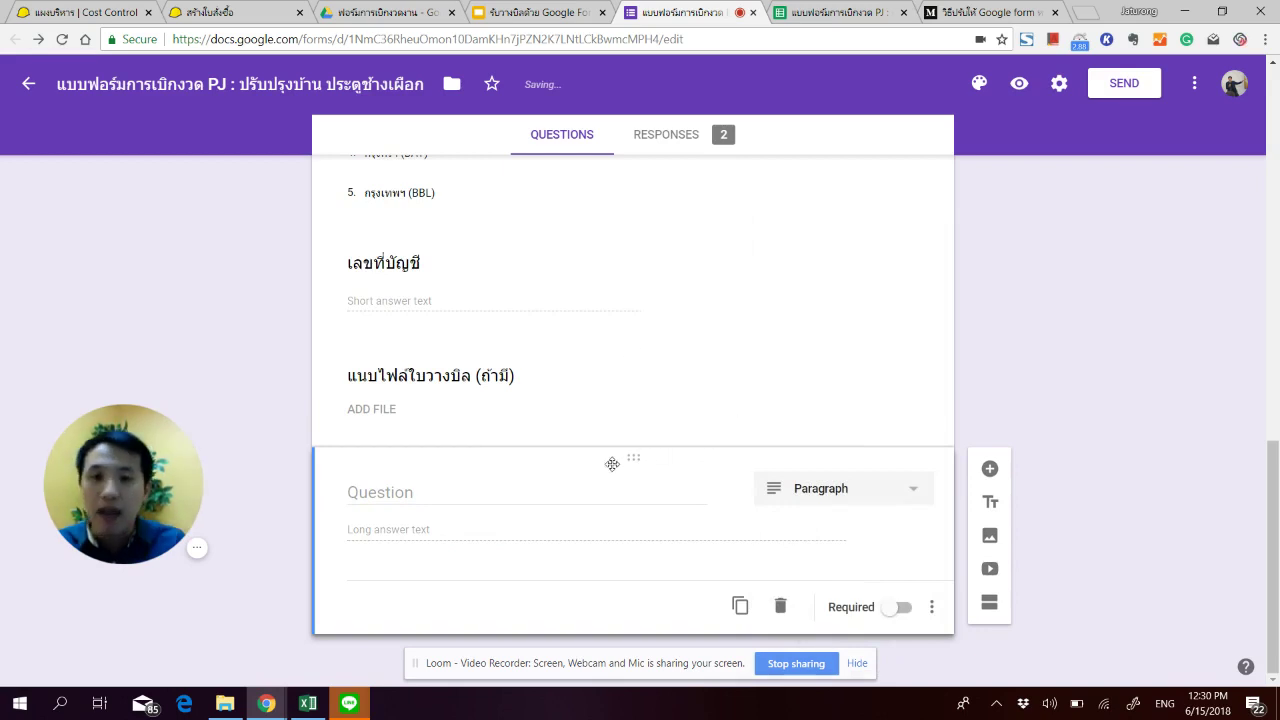
left_click(520, 491)
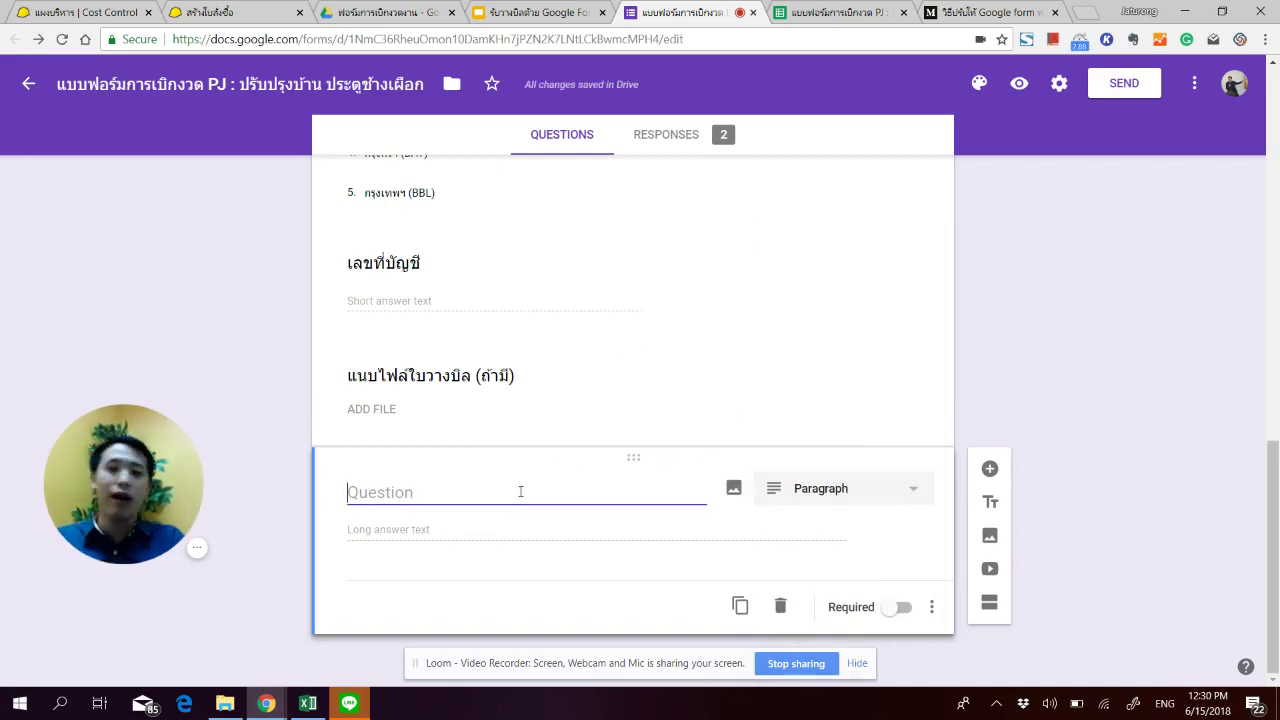
type("cdasdaj")
key("BackSpace")
key("BackSpace")
key("BackSpace")
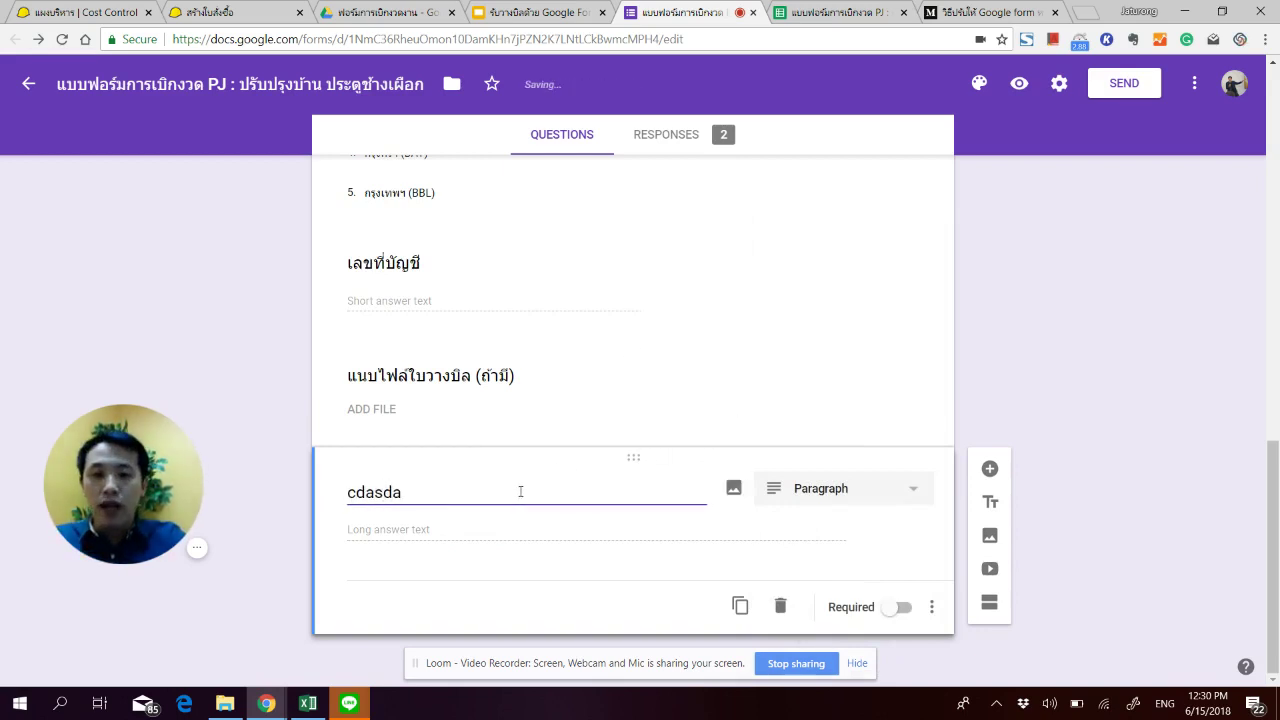
key("BackSpace")
key("BackSpace")
key("BackSpace")
key("BackSpace")
key("grave")
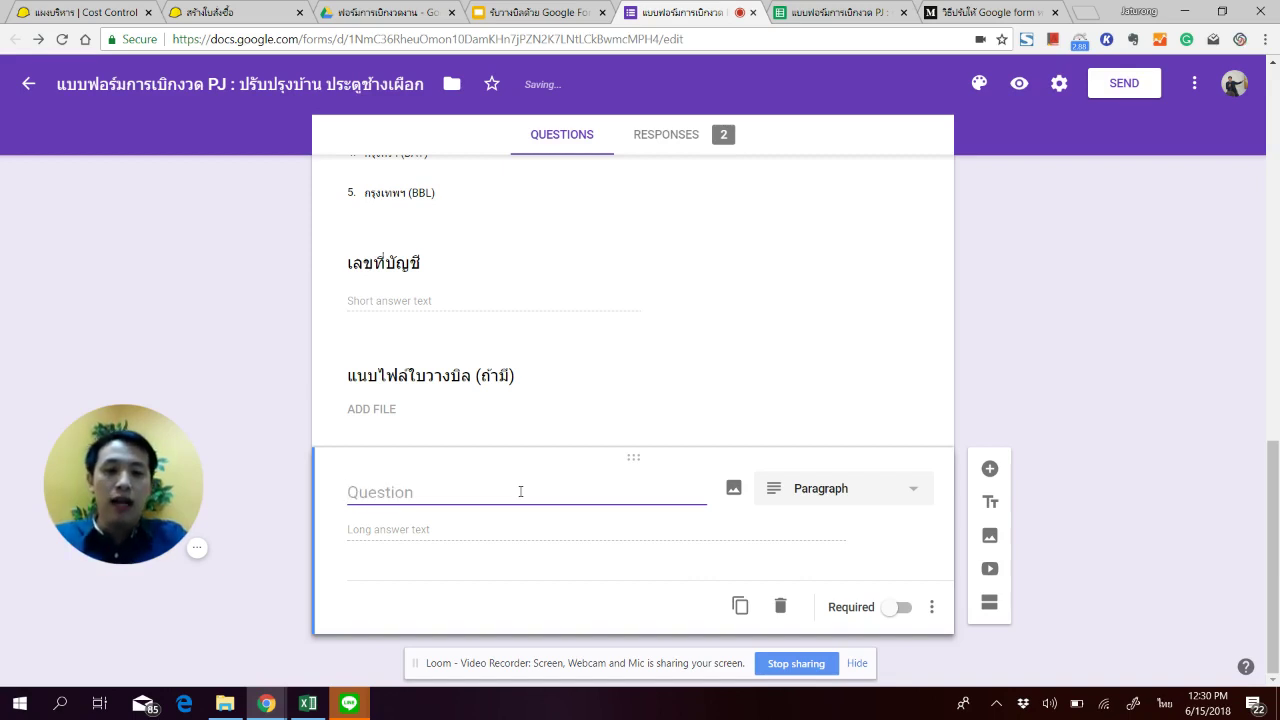
type("ระบ")
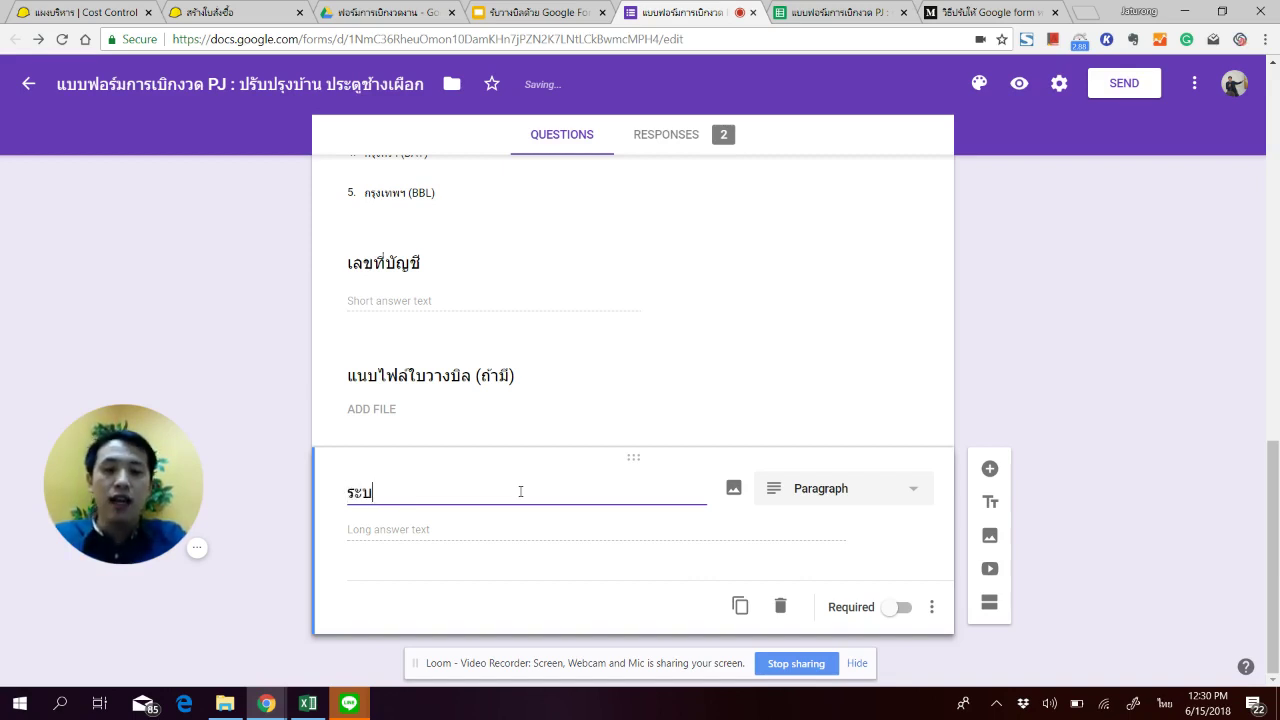
type("ุรายละ")
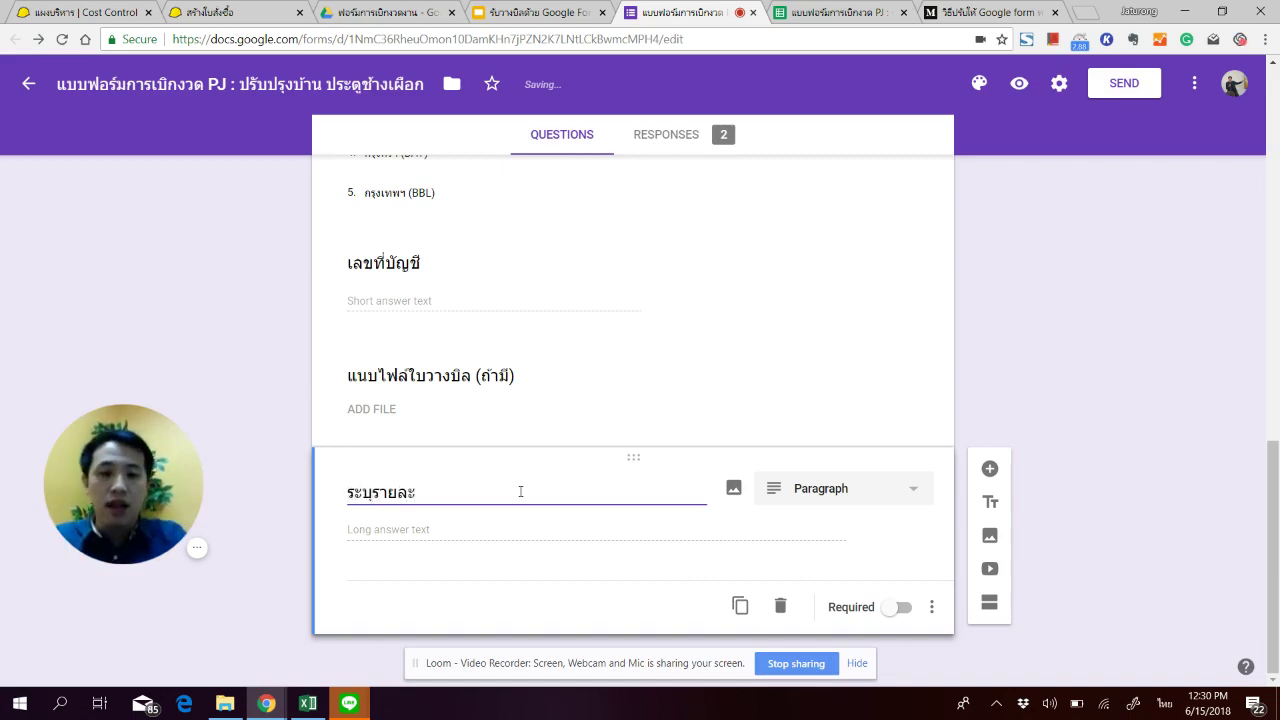
type("เอียดอย่างชัดเจน")
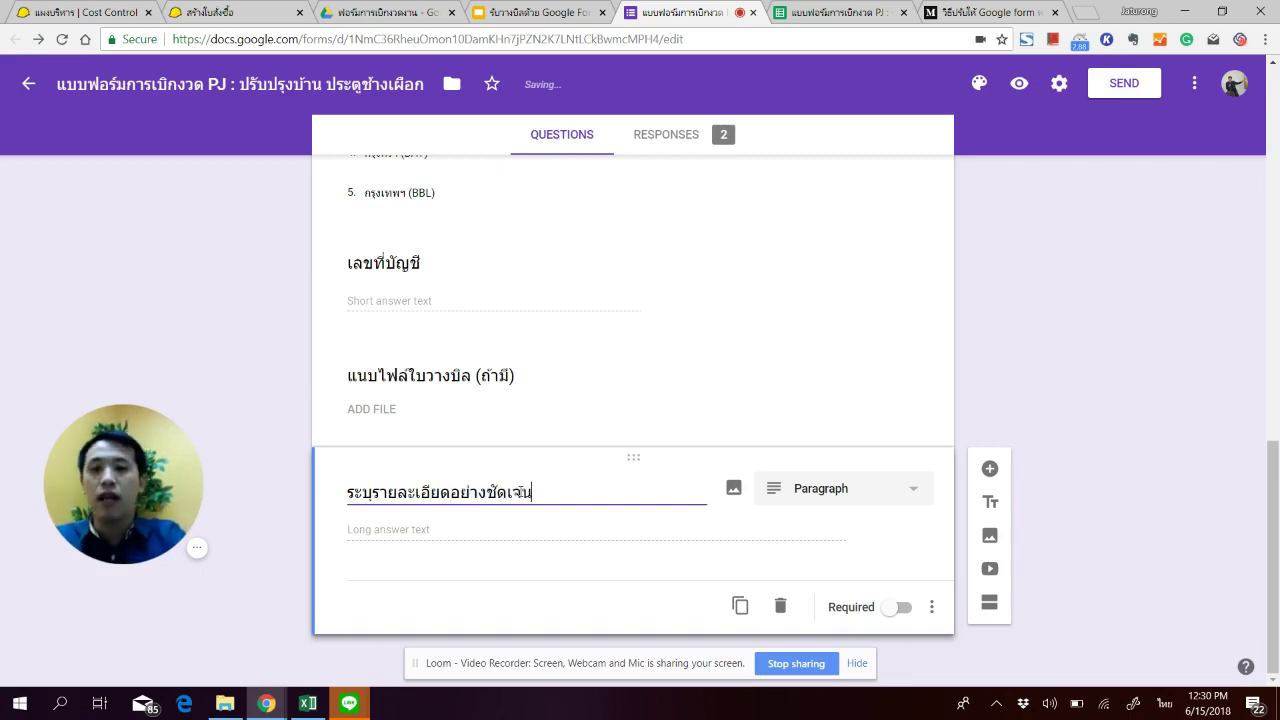
Step: Change the new question's type to File upload
left_click(843, 489)
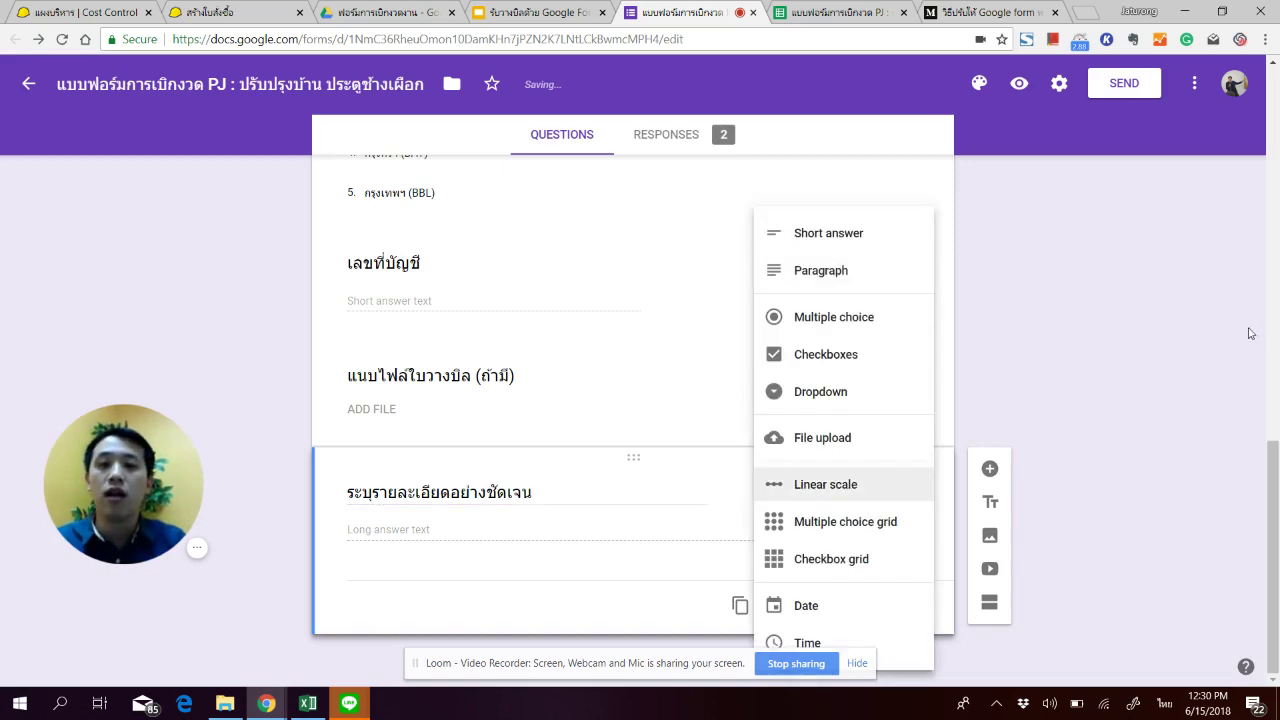
left_click(1013, 441)
left_click(880, 494)
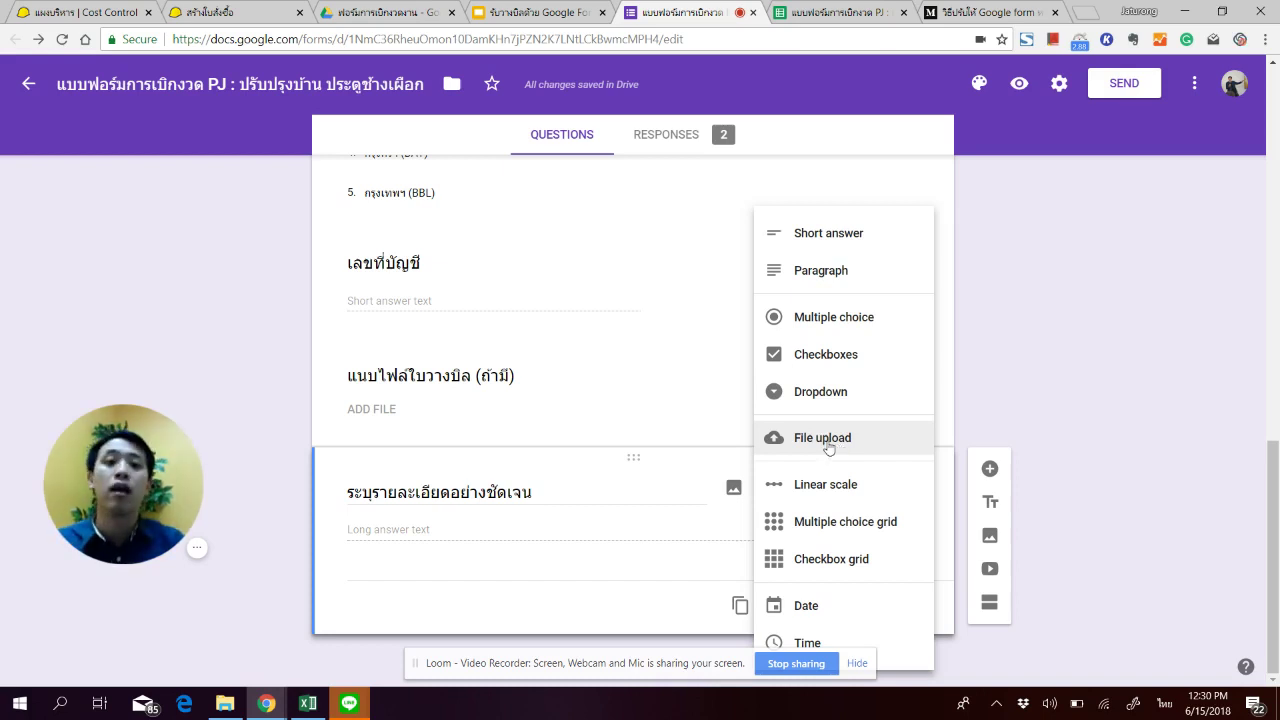
left_click(841, 449)
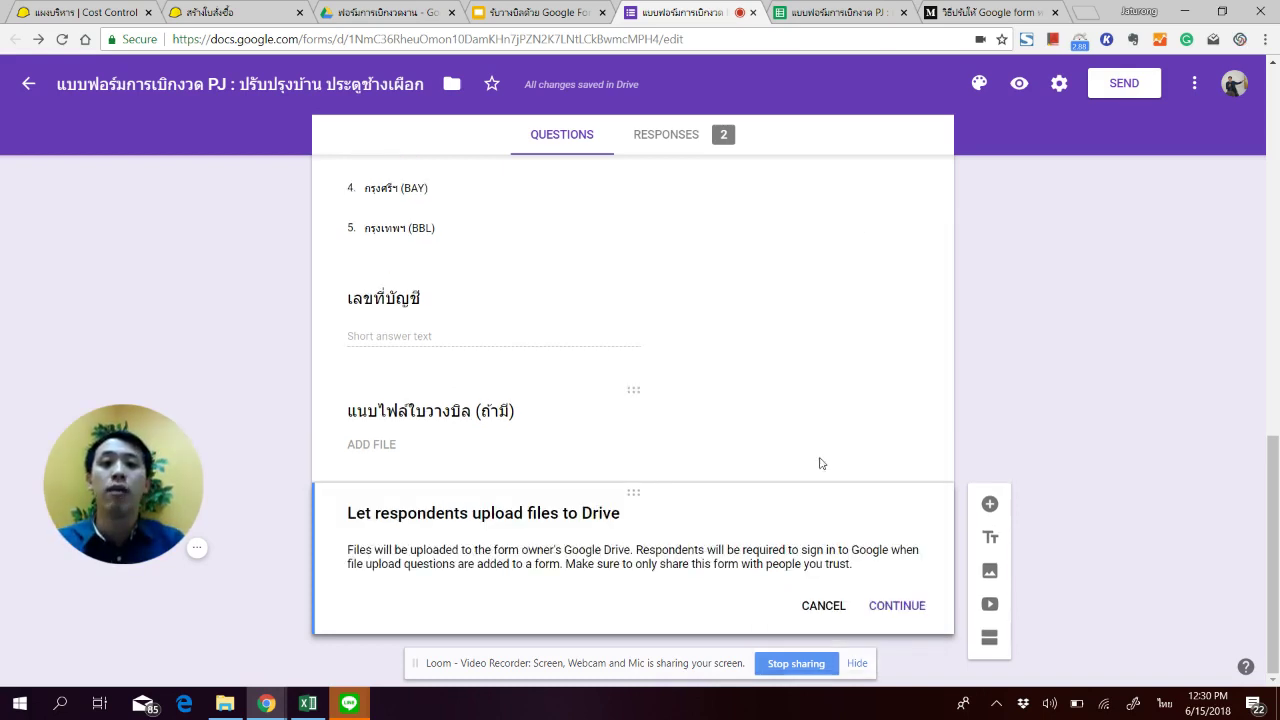
Step: Accept the Drive upload notice, keep the 10 MB maximum file size, then delete the file-upload question
left_click(891, 608)
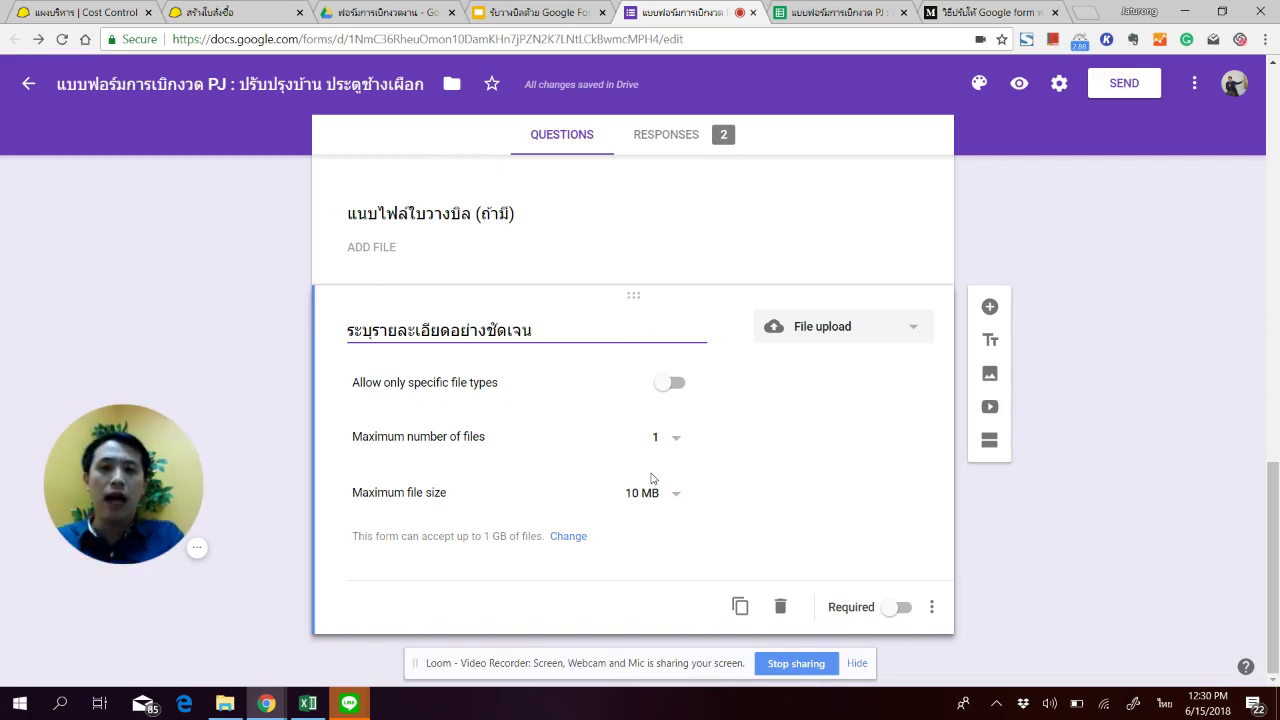
left_click(663, 491)
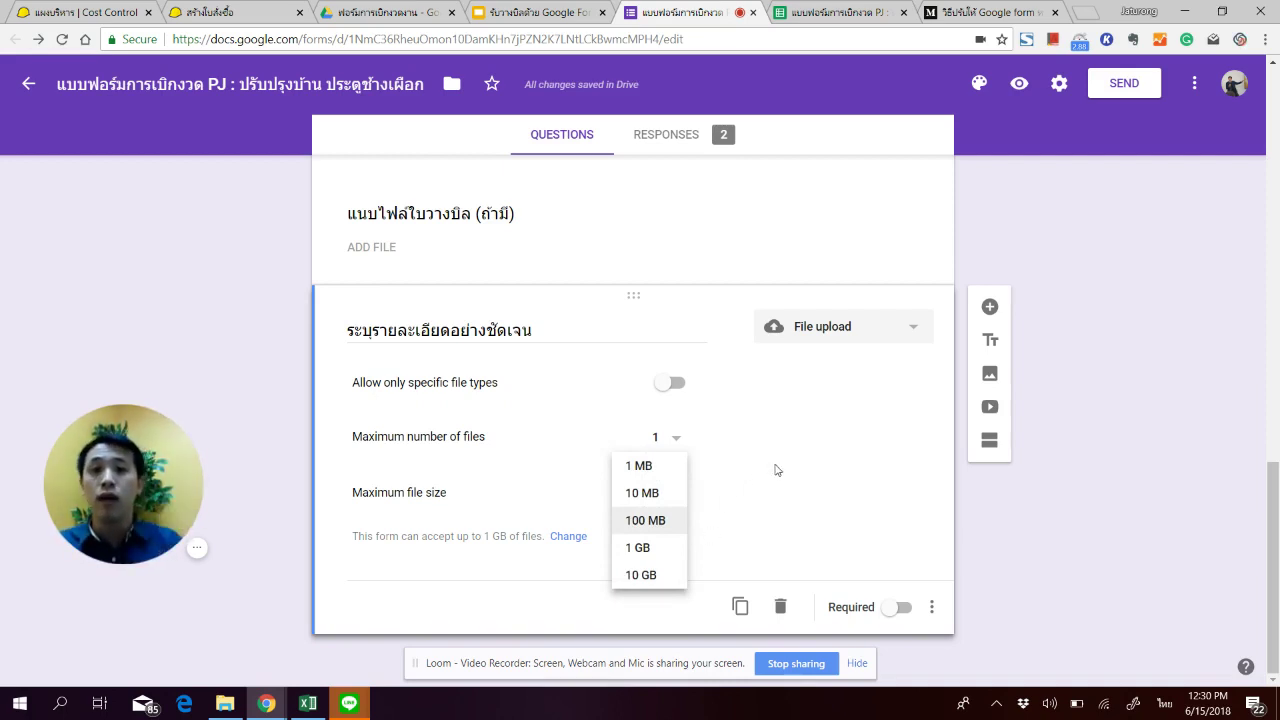
left_click(715, 454)
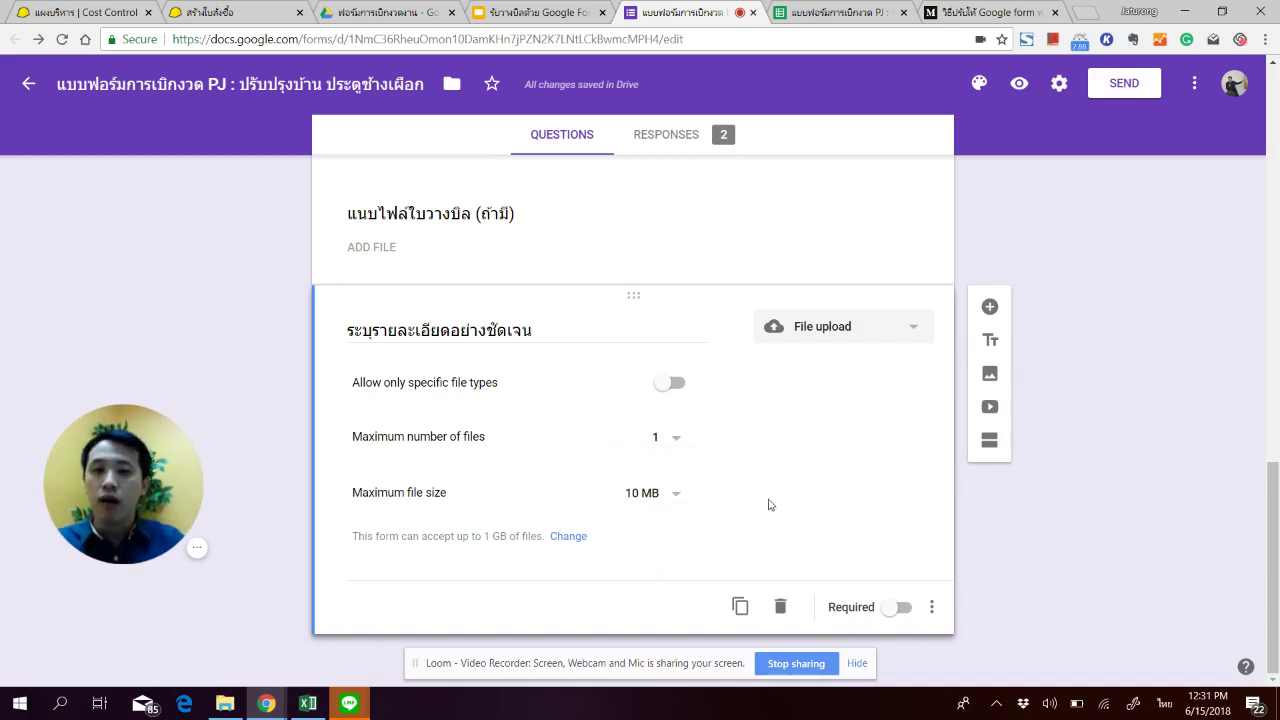
left_click(780, 606)
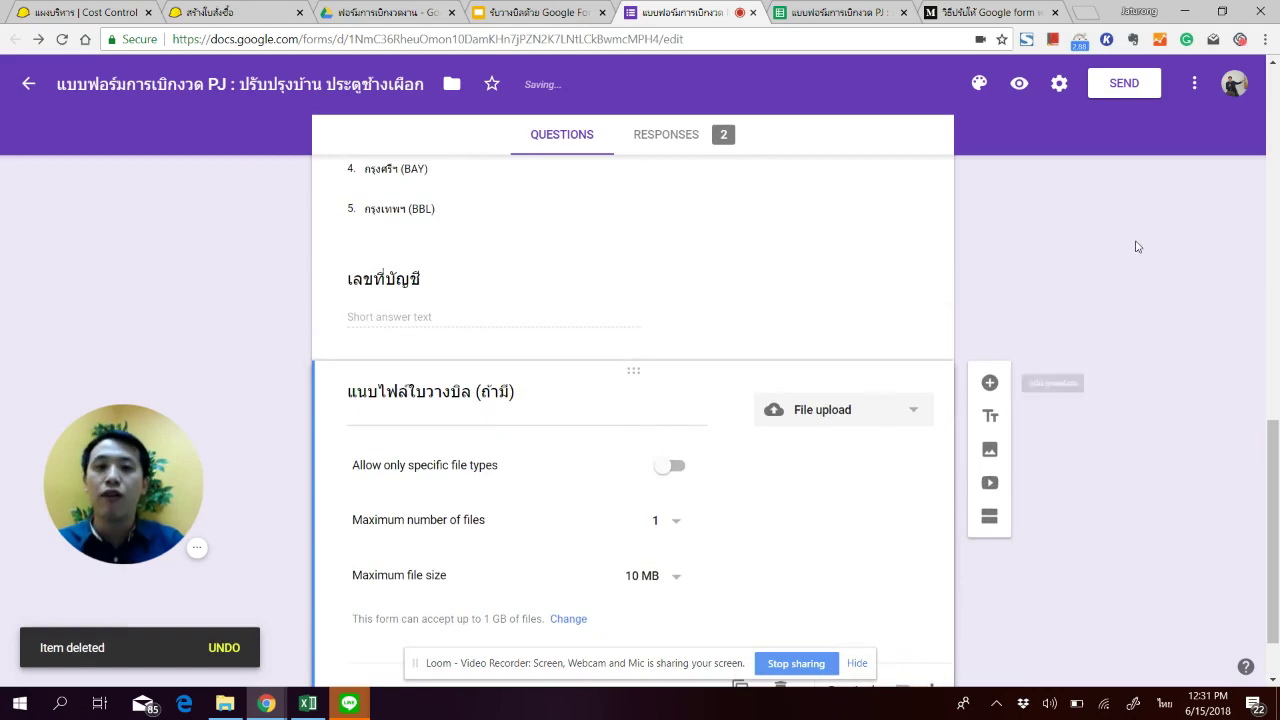
Step: Copy the form's shortened share link from the Send dialog's Link option
scroll(889, 277, "up", 7)
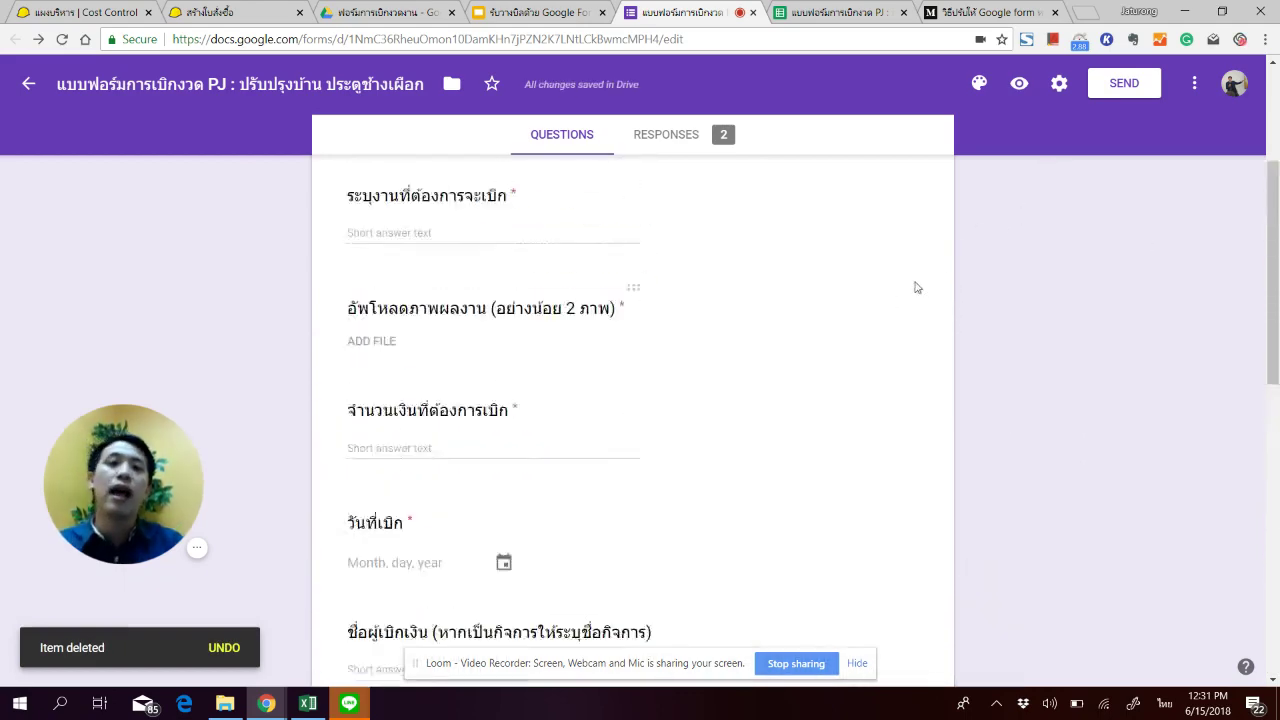
scroll(914, 288, "up", 3)
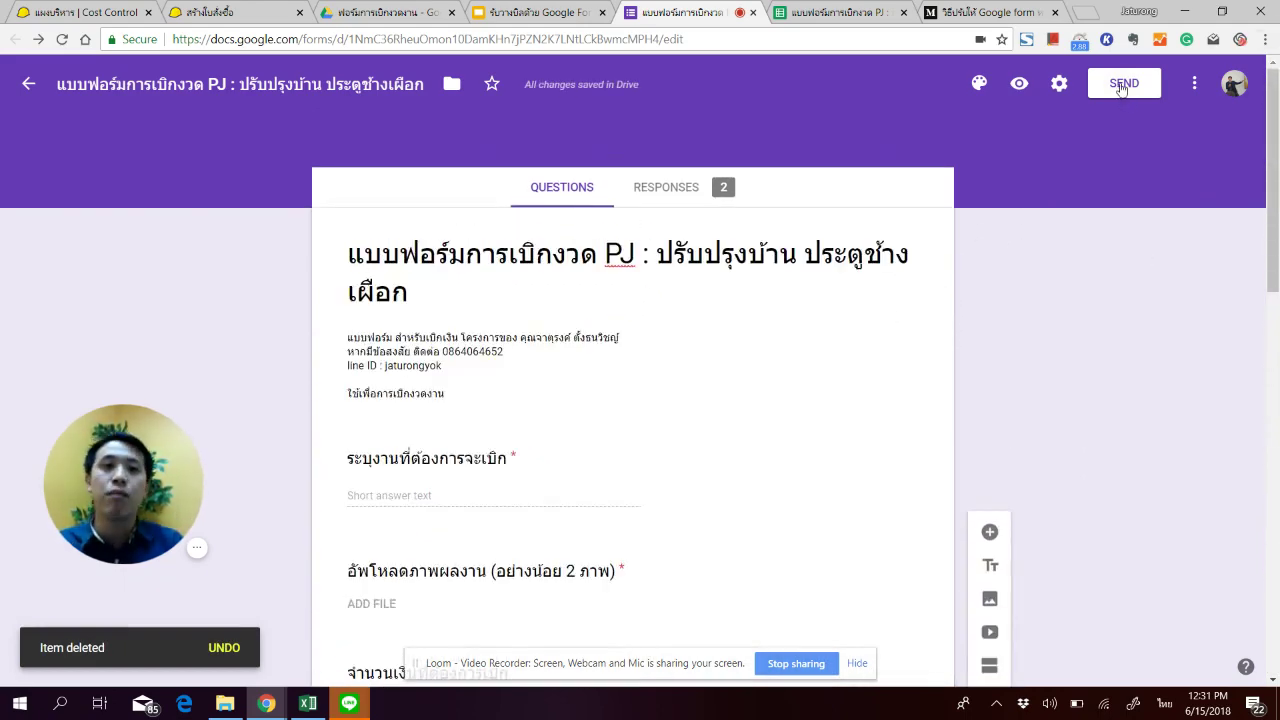
left_click(1122, 87)
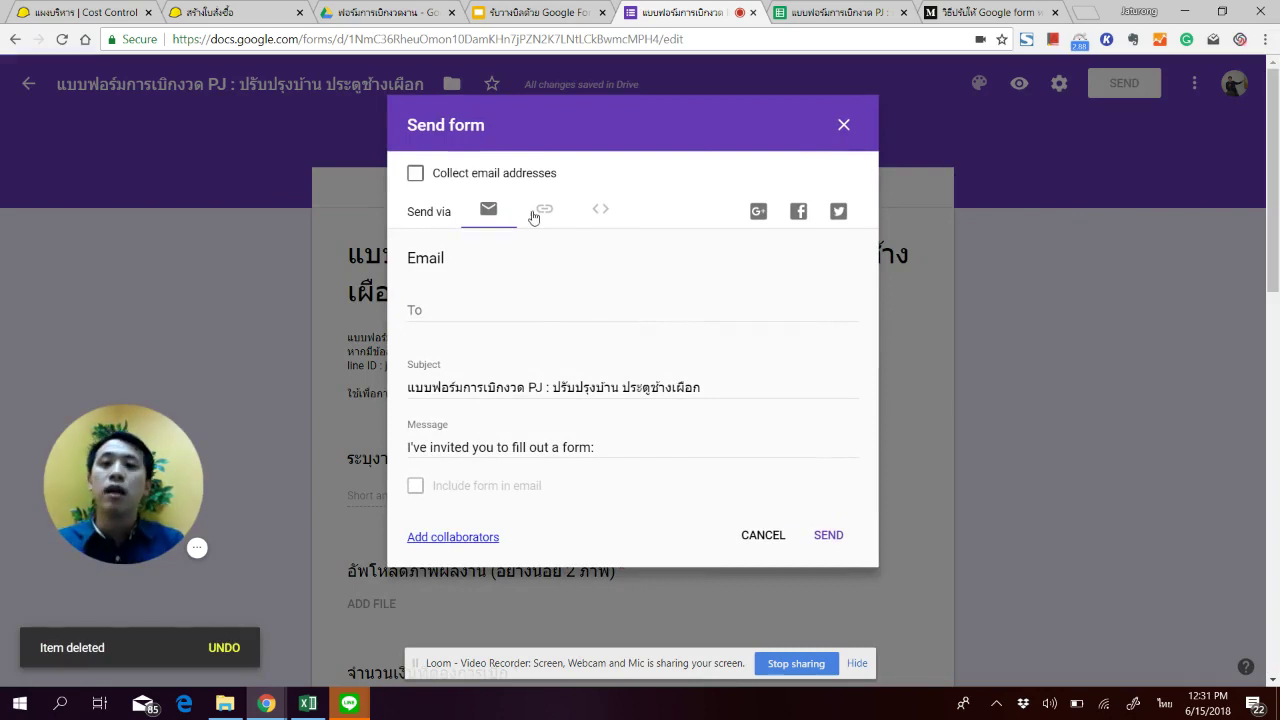
left_click(541, 210)
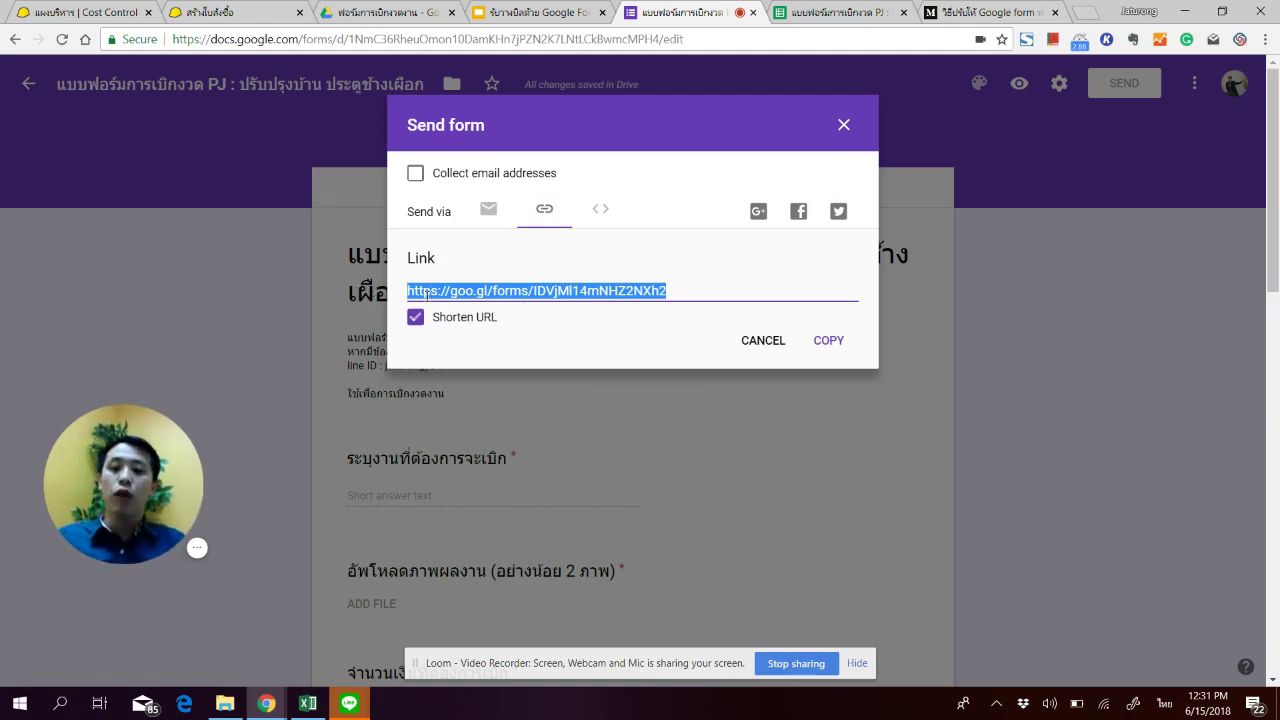
left_click(830, 341)
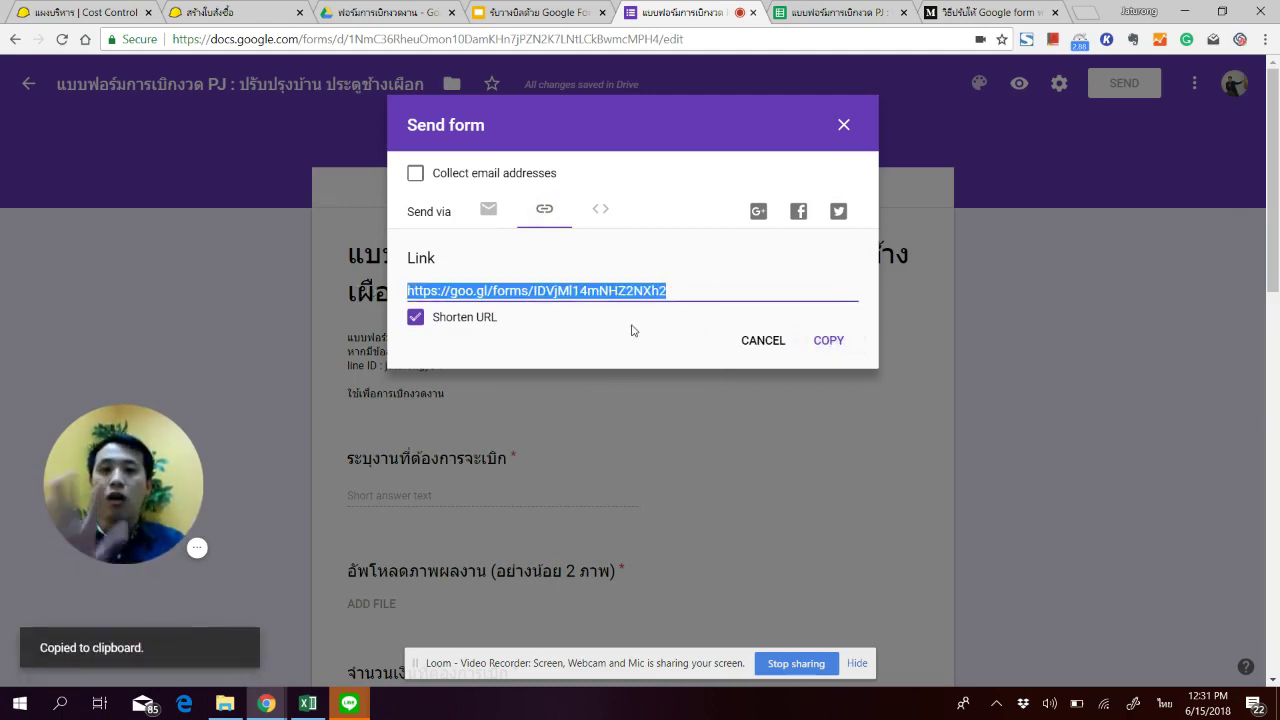
Step: Paste the form link into the LINE chat message box, then clear the draft
mouse_move(370, 708)
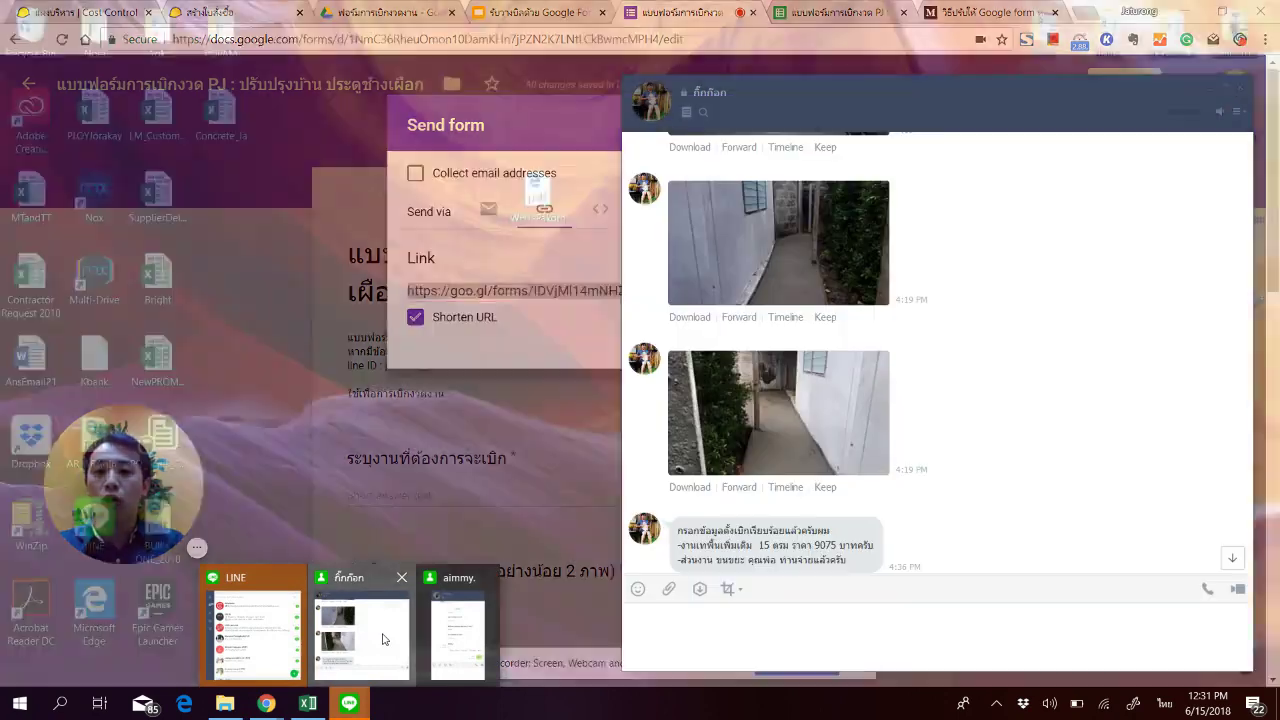
left_click(364, 615)
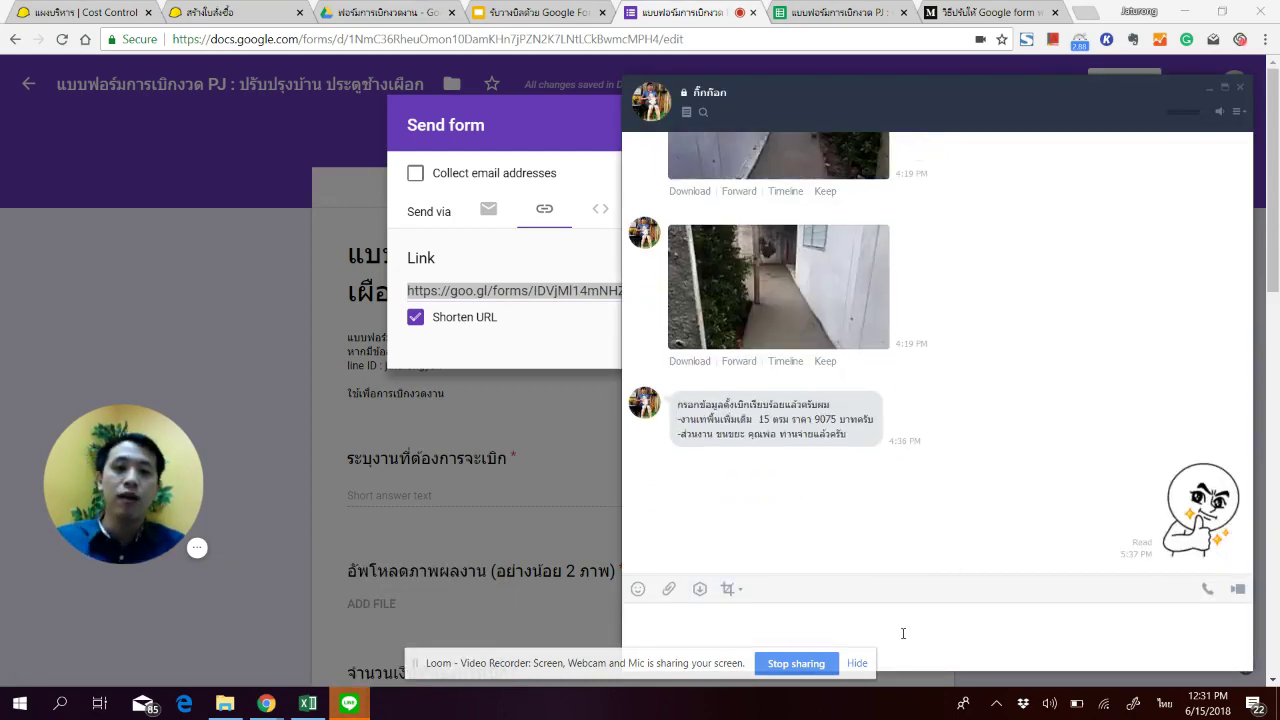
key("ctrl+v")
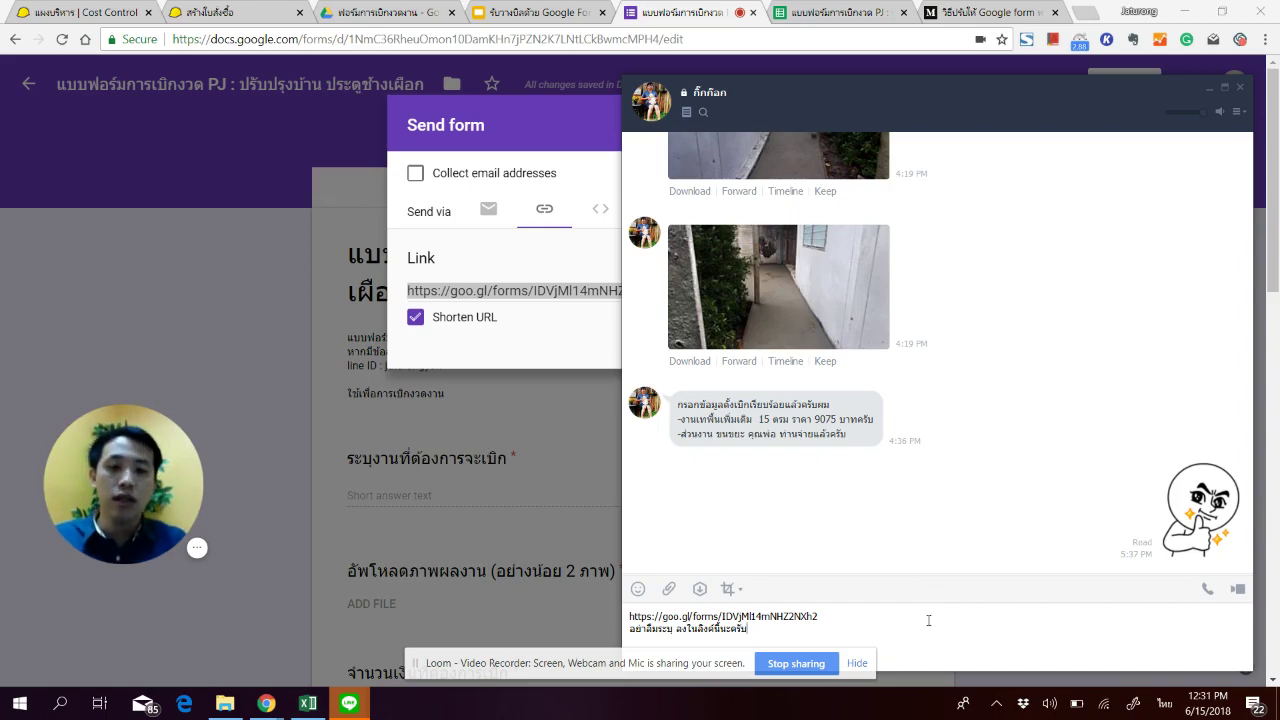
left_click_drag(927, 635, 808, 551)
key("BackSpace")
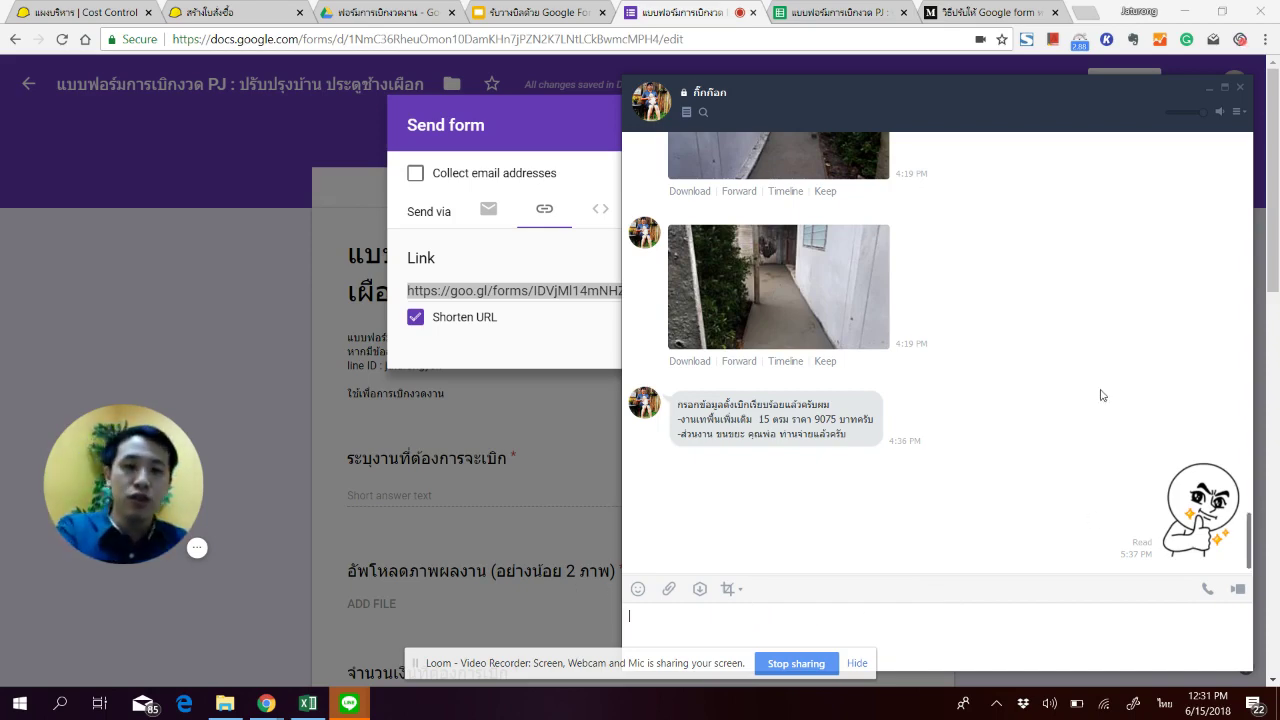
Step: Open the form link shared earlier in the LINE chat
scroll(1079, 407, "up", 3)
scroll(1079, 407, "up", 10)
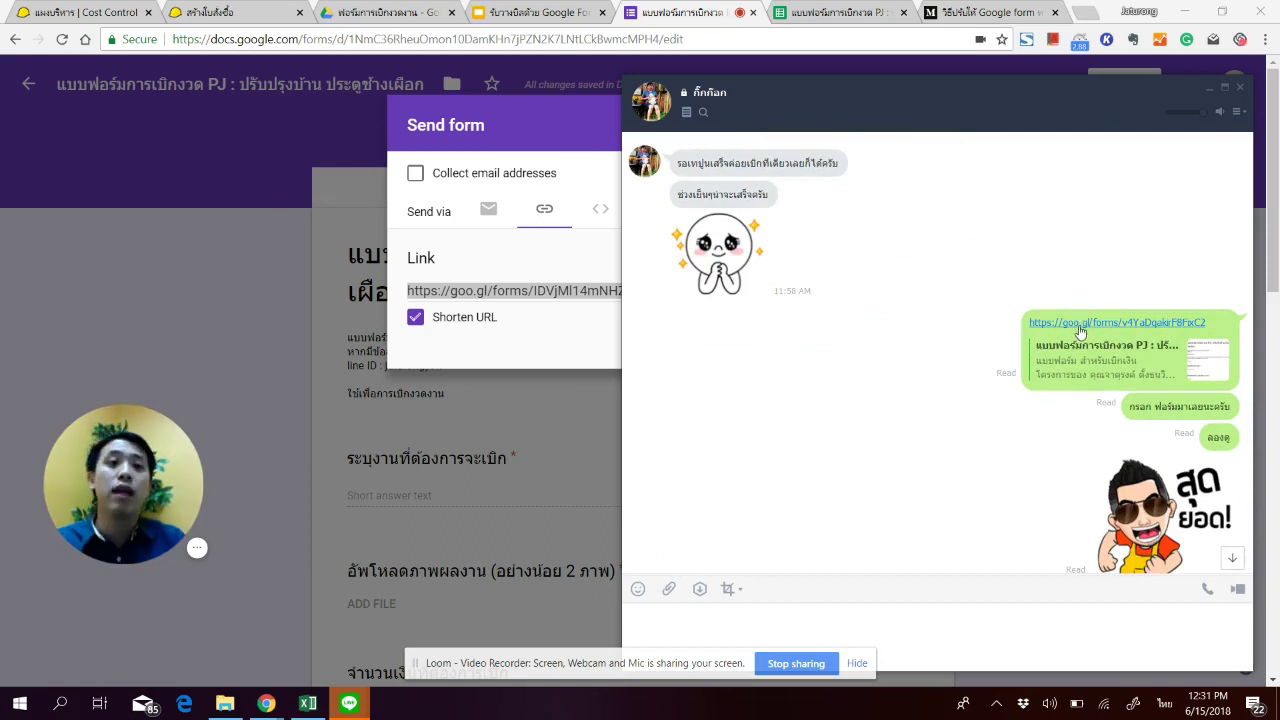
left_click(1081, 323)
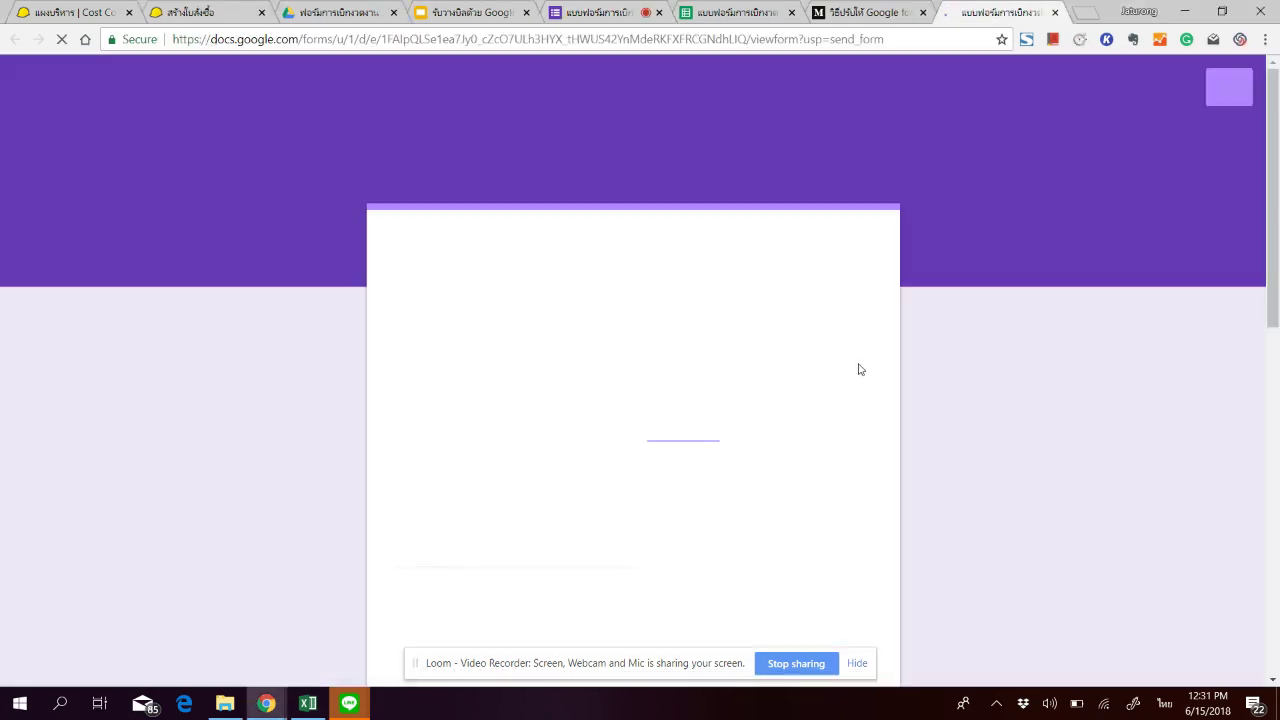
Step: Try the respondent form's first question and photo upload, then close the file upload window
scroll(640, 470, "down", 2)
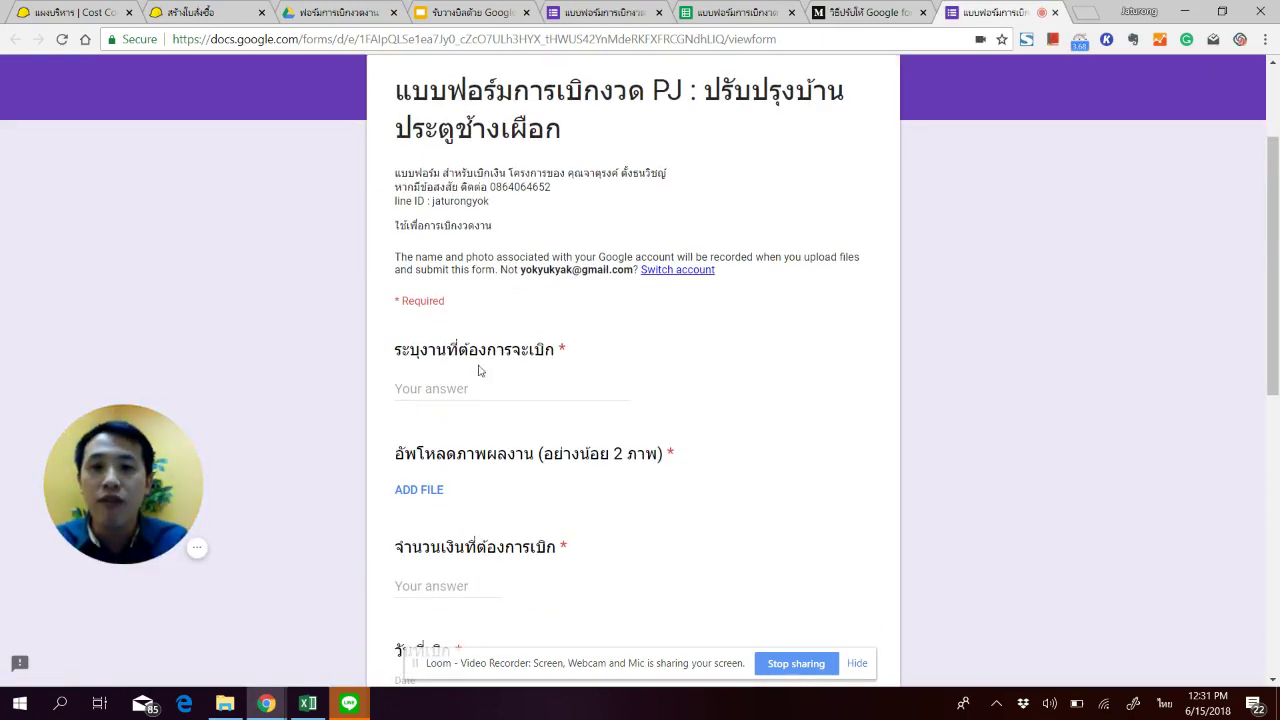
left_click(468, 392)
scroll(523, 380, "down", 1)
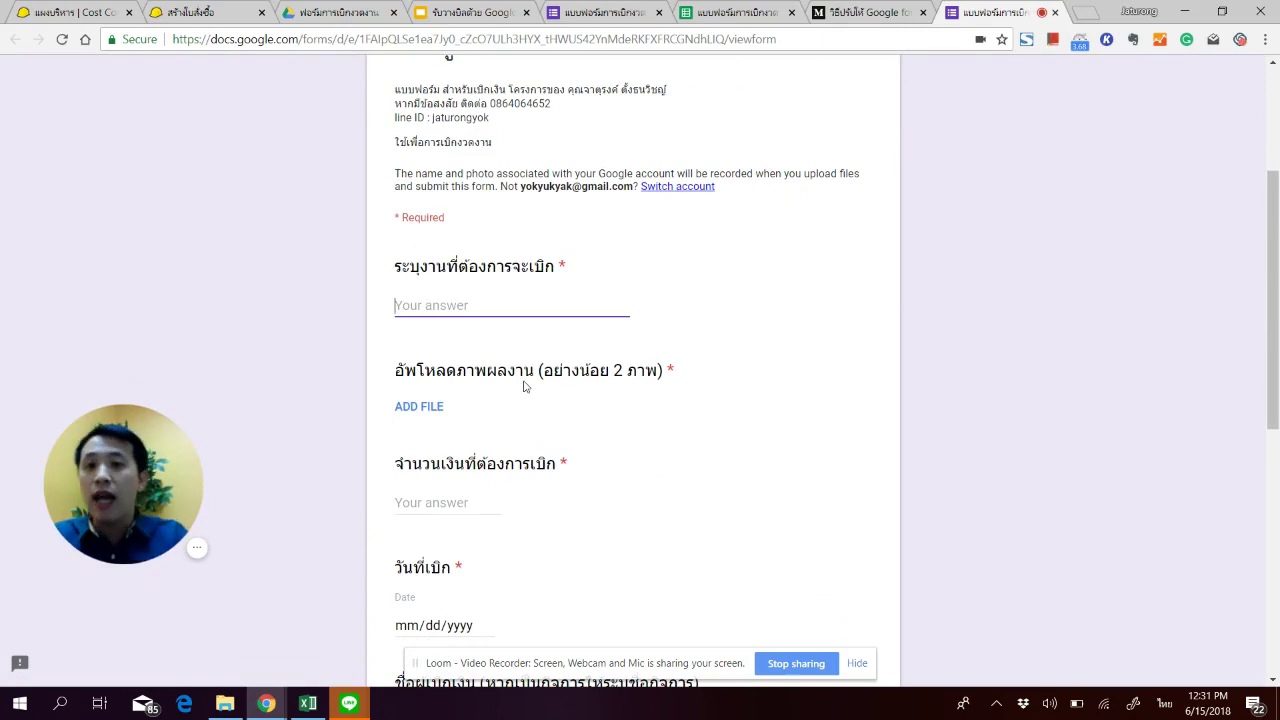
scroll(500, 380, "down", 1)
left_click(432, 330)
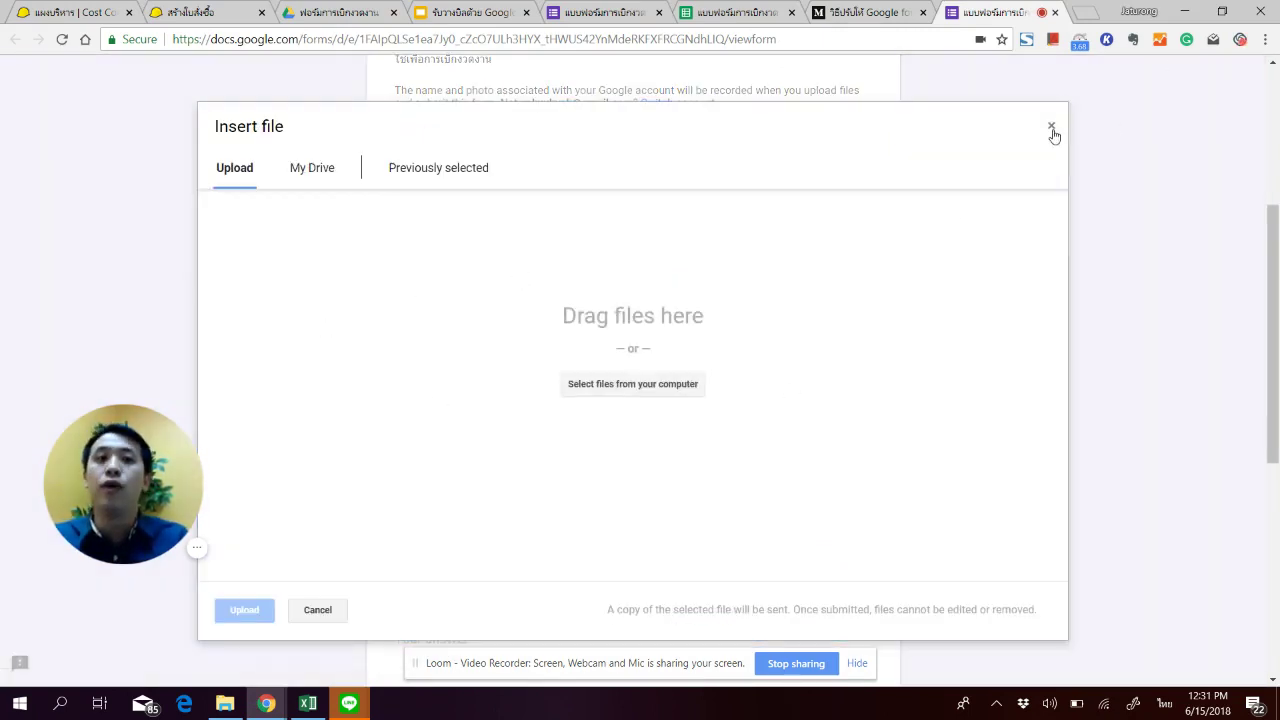
left_click(1052, 130)
Step: Scroll through the form down to the bill-attachment question, then switch to the responses spreadsheet
scroll(443, 188, "down", 3)
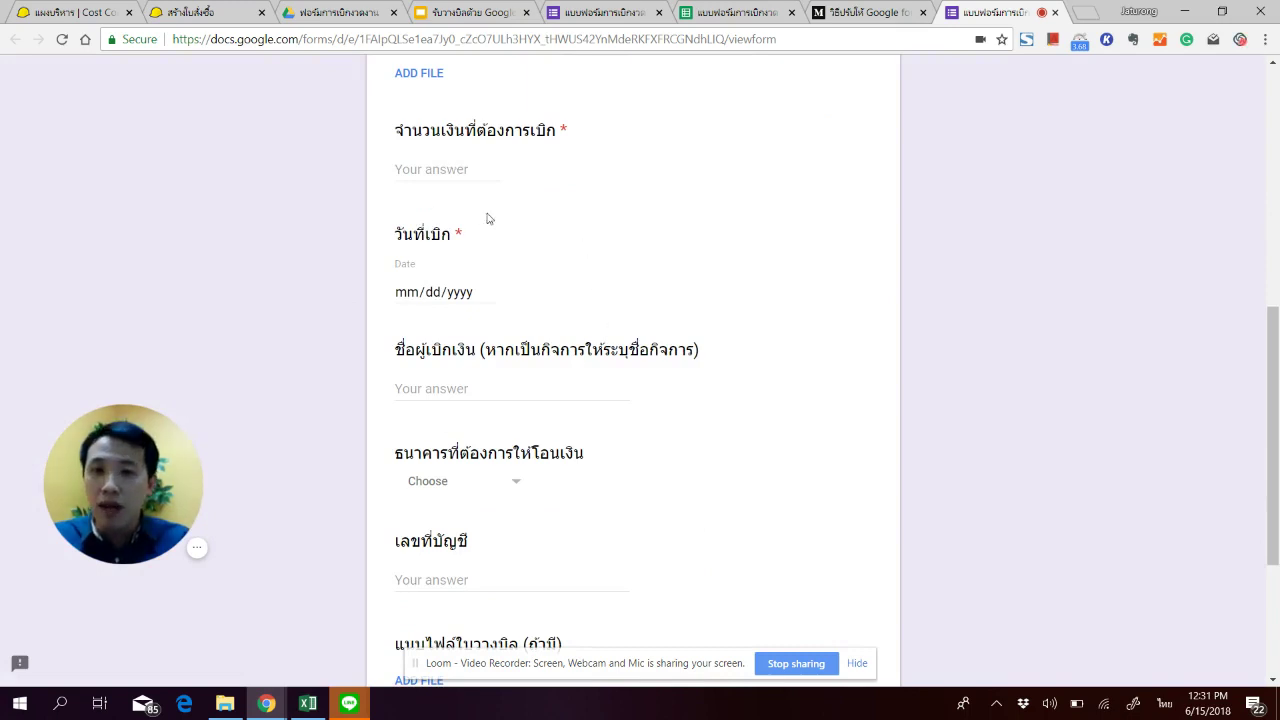
scroll(529, 271, "up", 1)
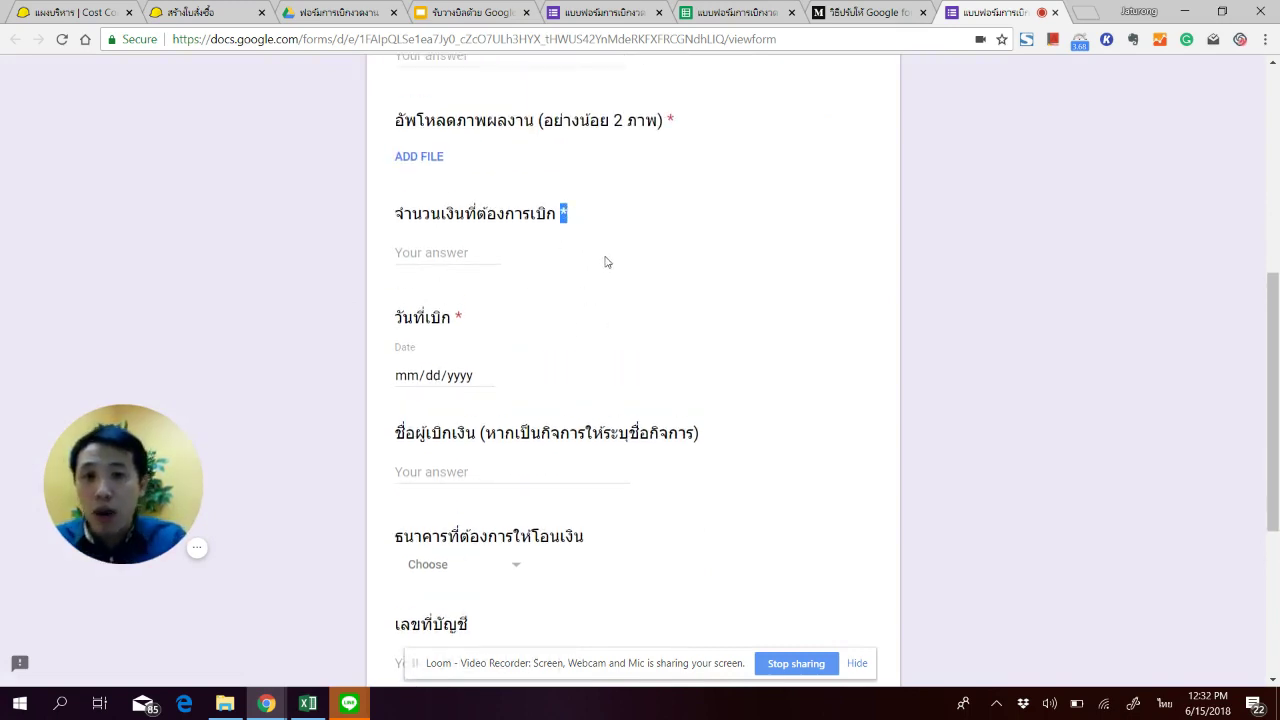
scroll(660, 258, "up", 1)
left_click(710, 246)
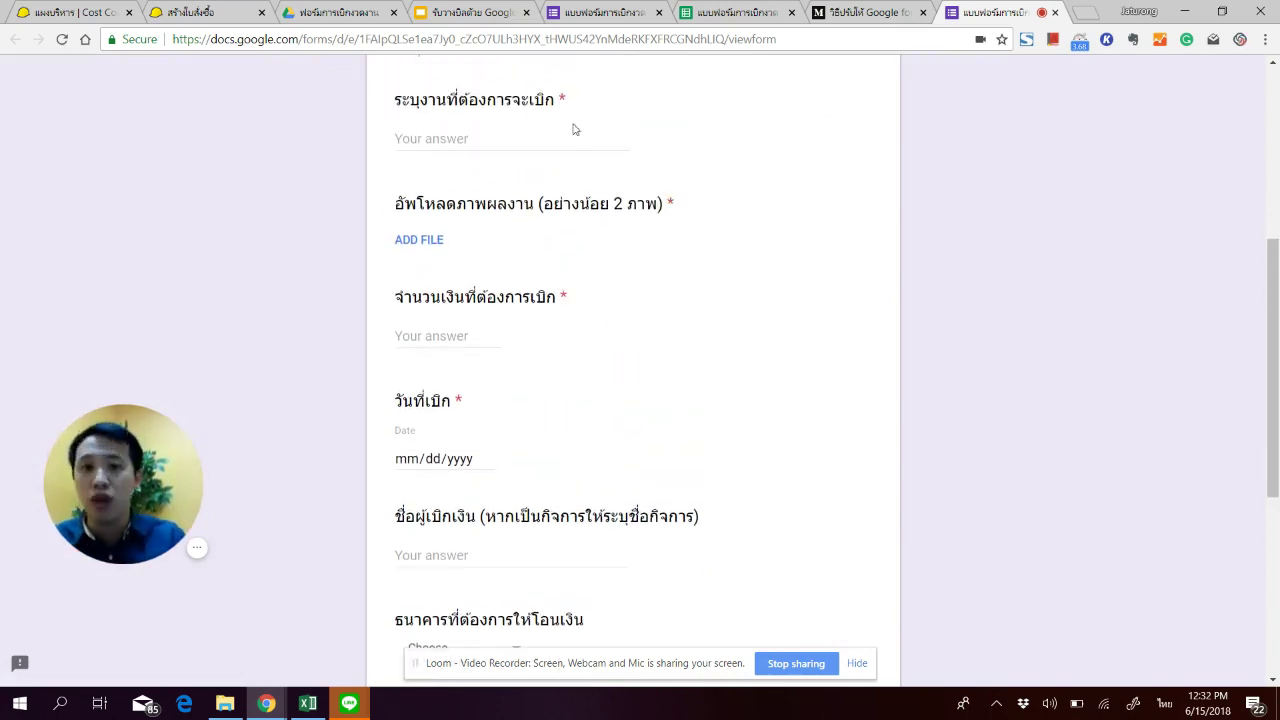
scroll(519, 337, "down", 3)
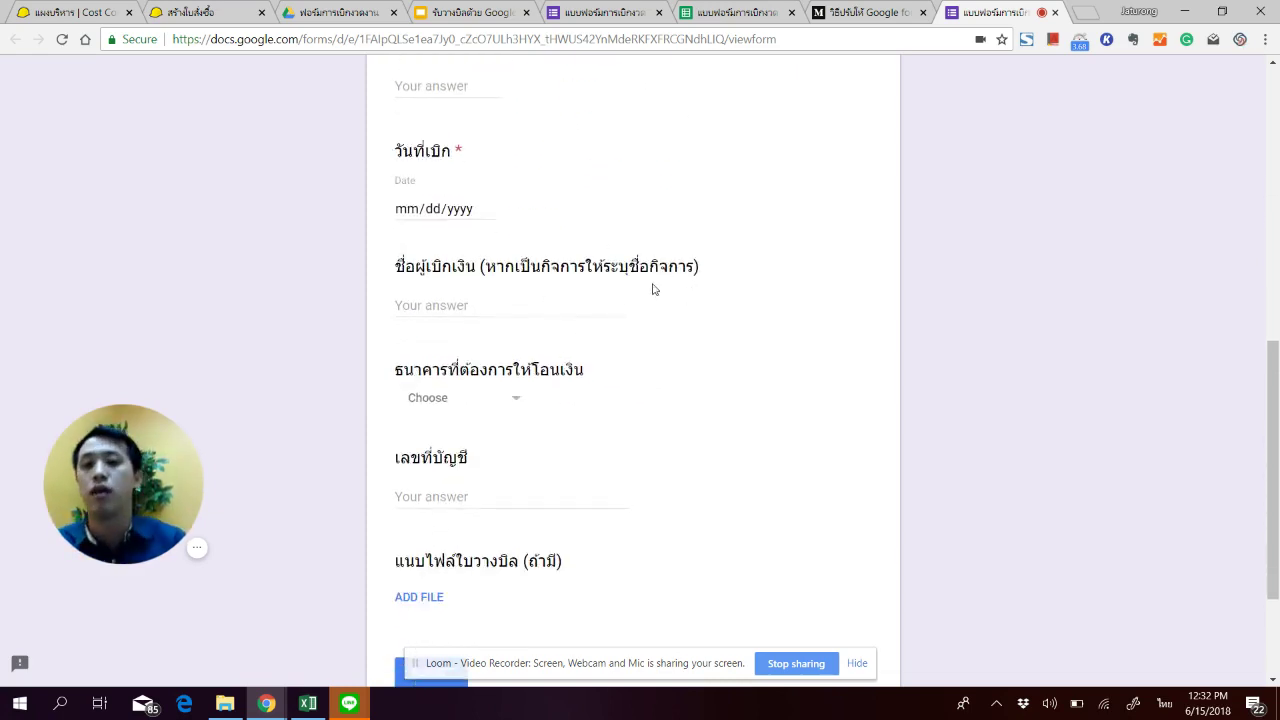
scroll(480, 326, "down", 2)
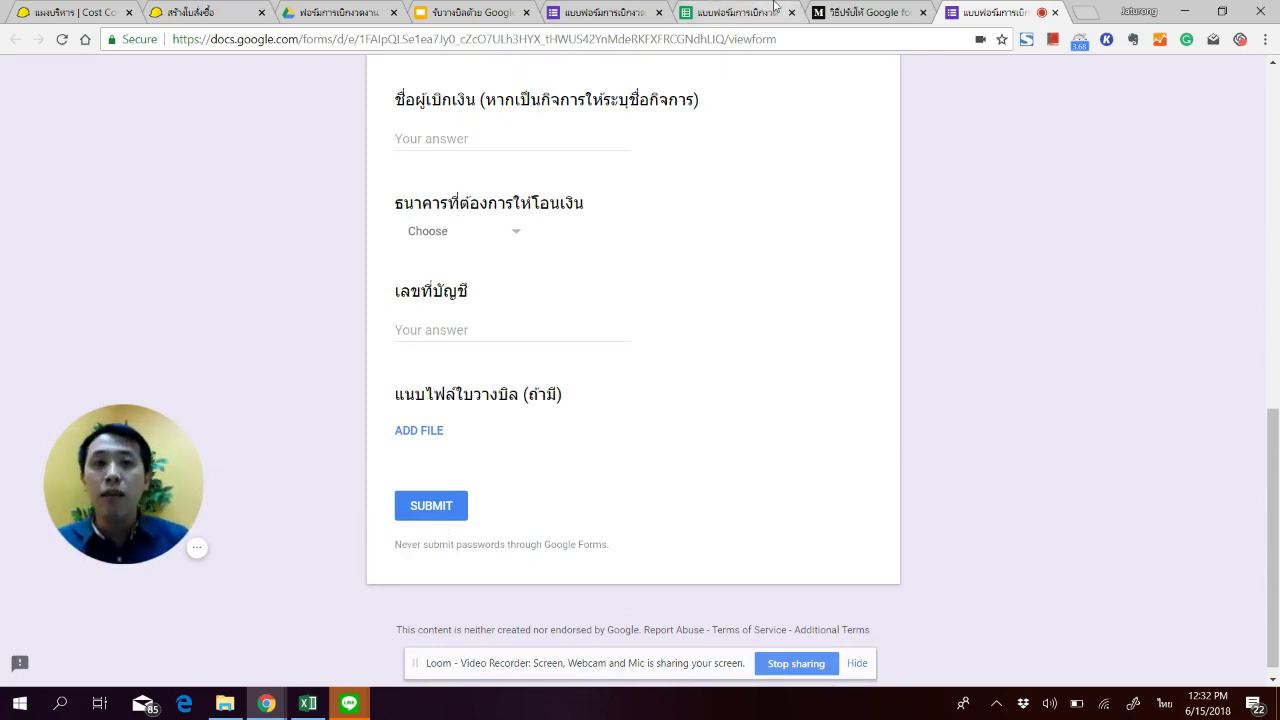
left_click(740, 12)
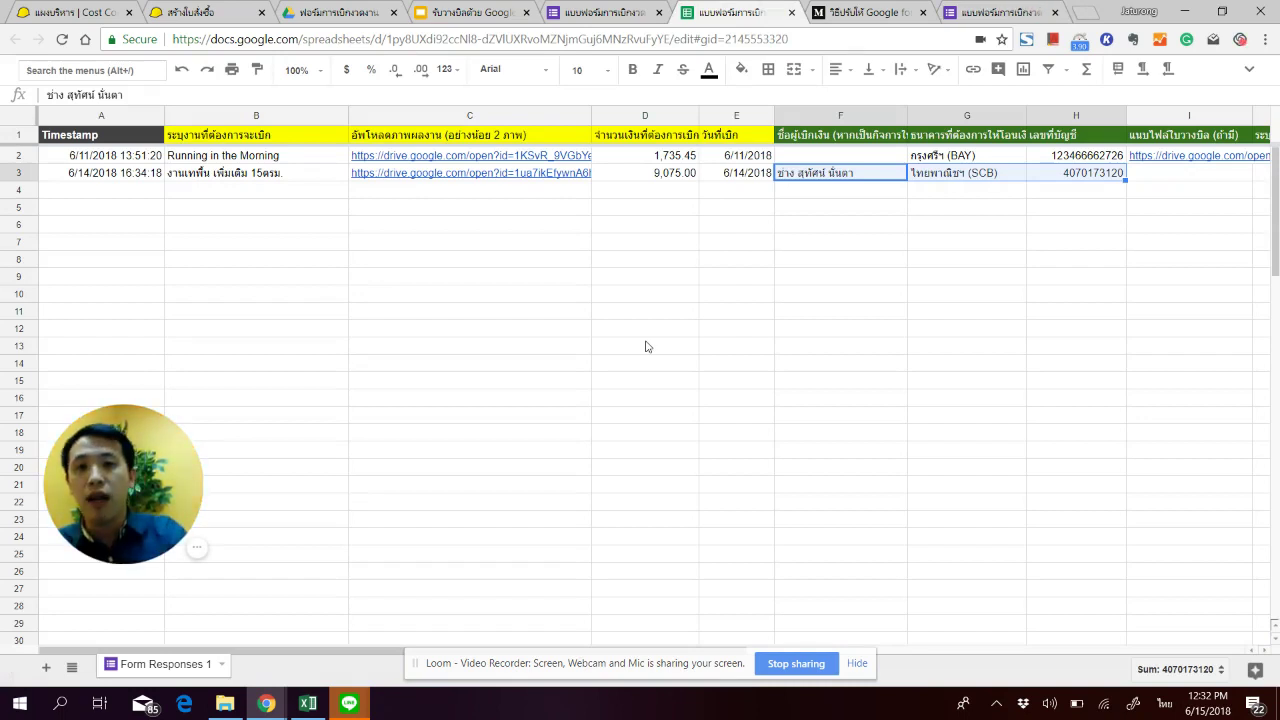
Step: Review the second response's timestamp (A3) and work description (B3), then open its C3 photo link
left_click(221, 279)
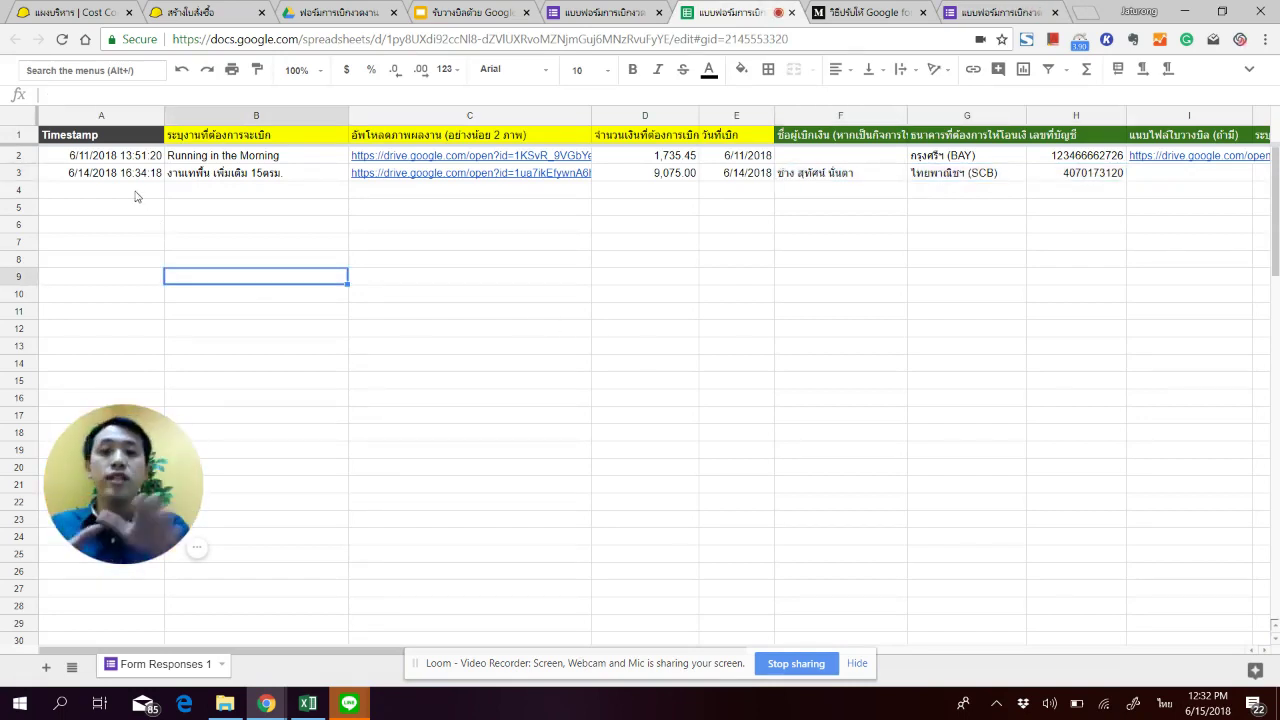
left_click(110, 208)
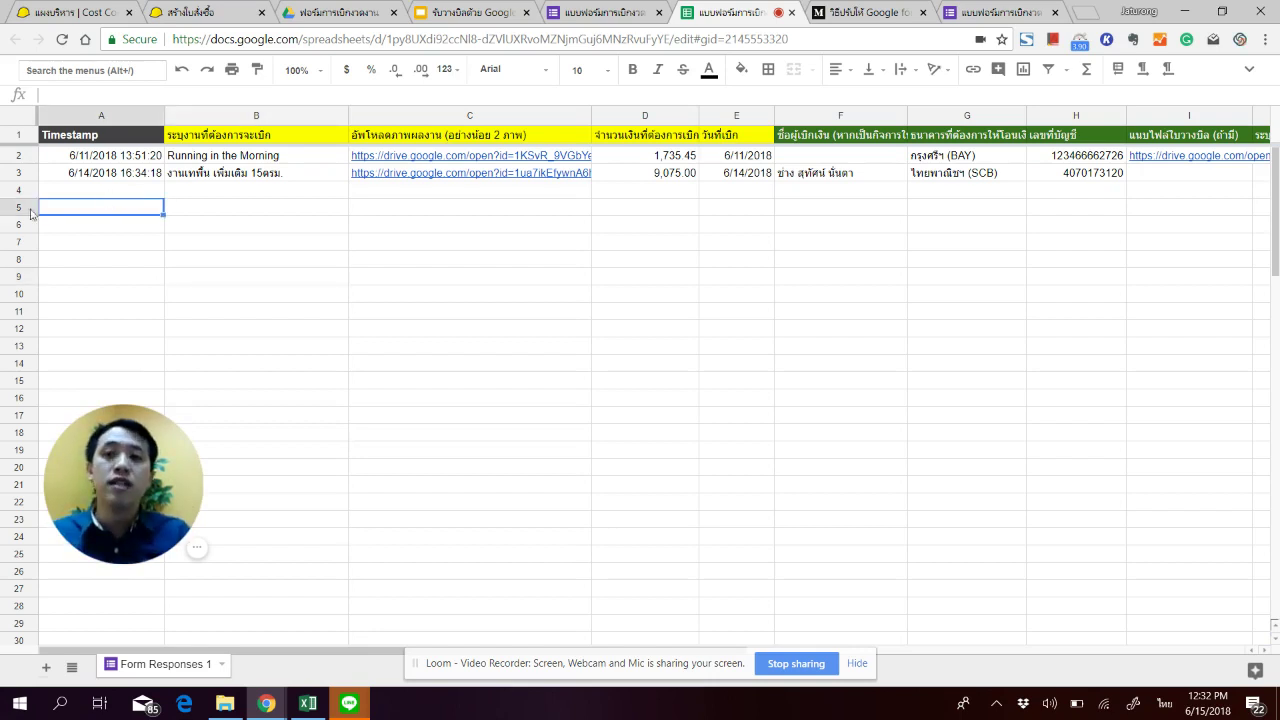
left_click(95, 175)
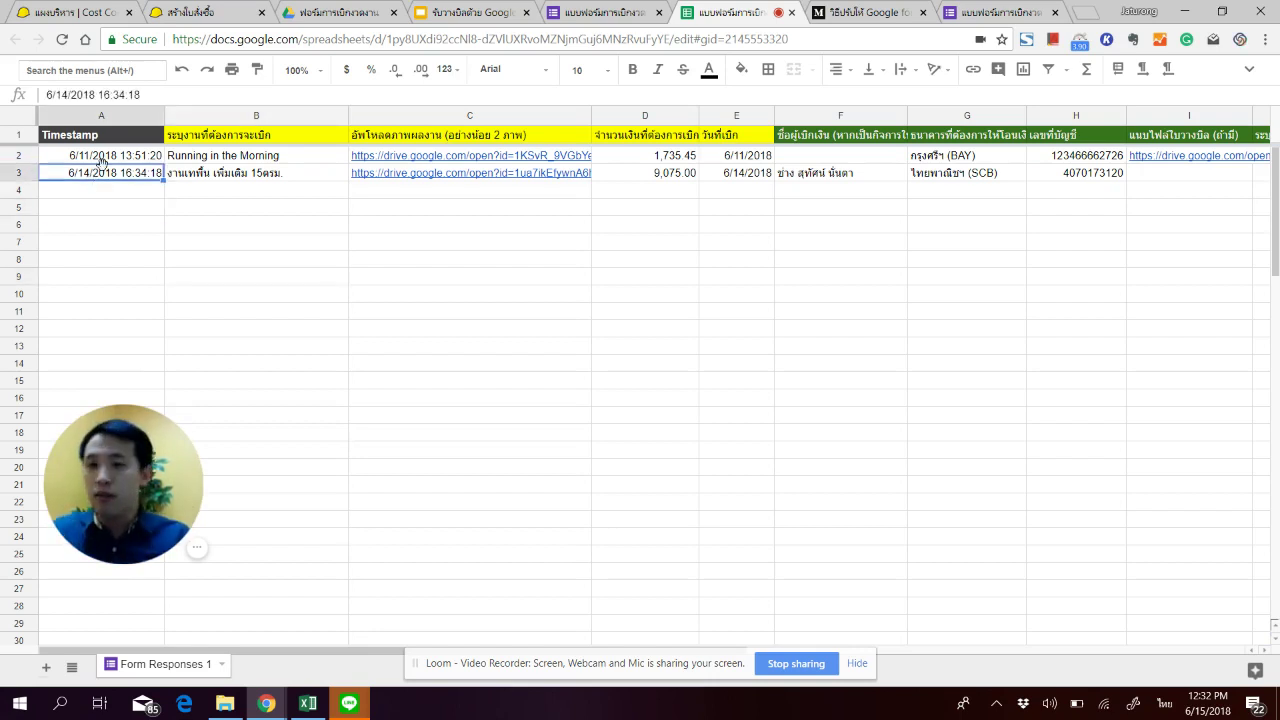
left_click(189, 190)
left_click(209, 176)
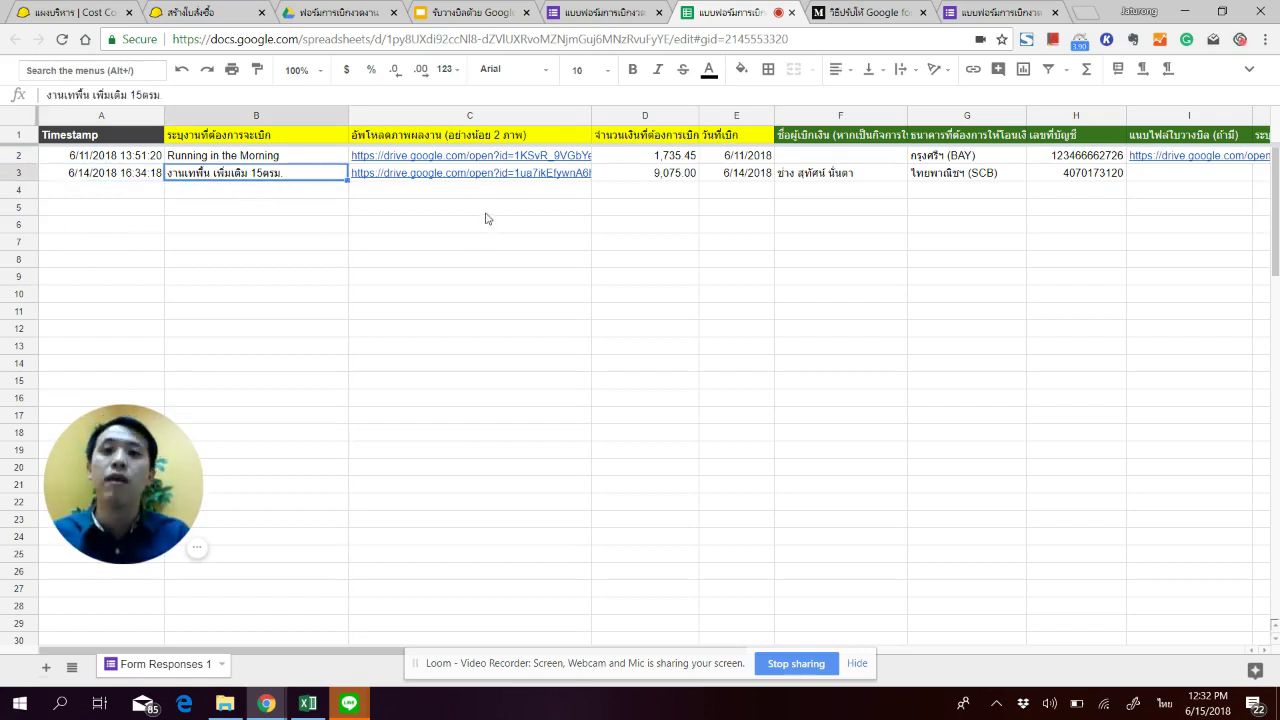
left_click(480, 182)
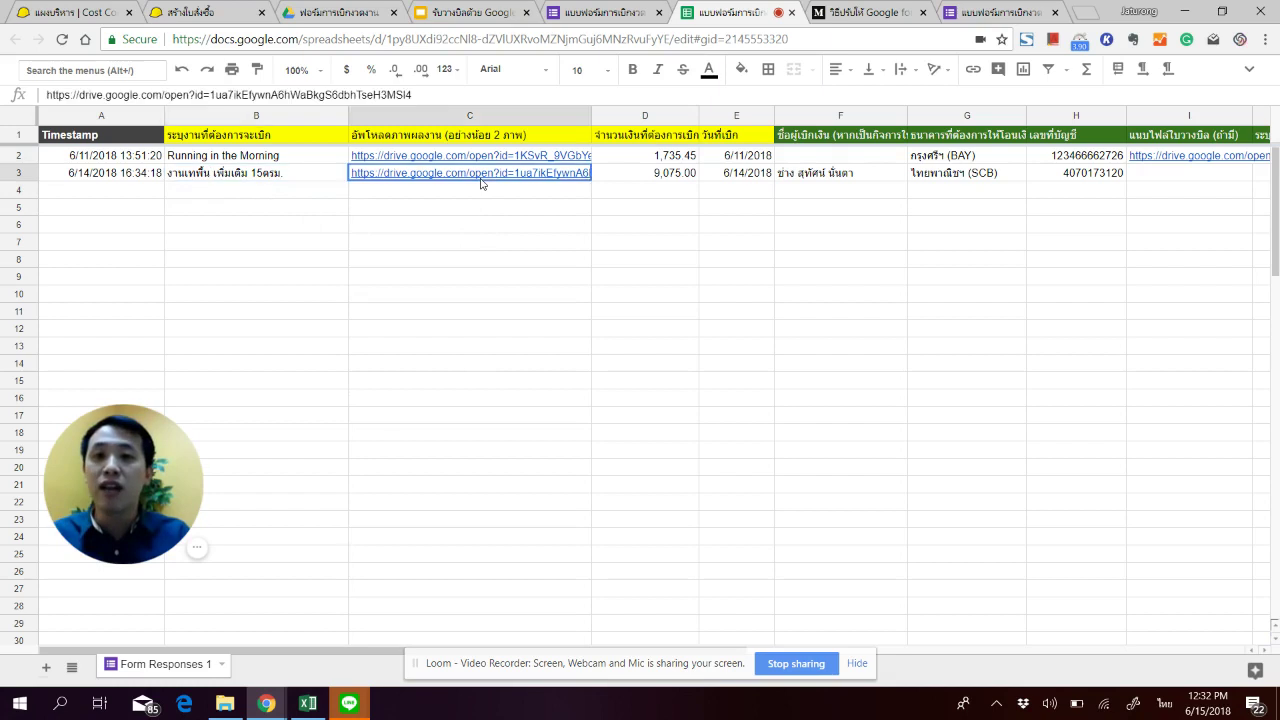
left_click(430, 193)
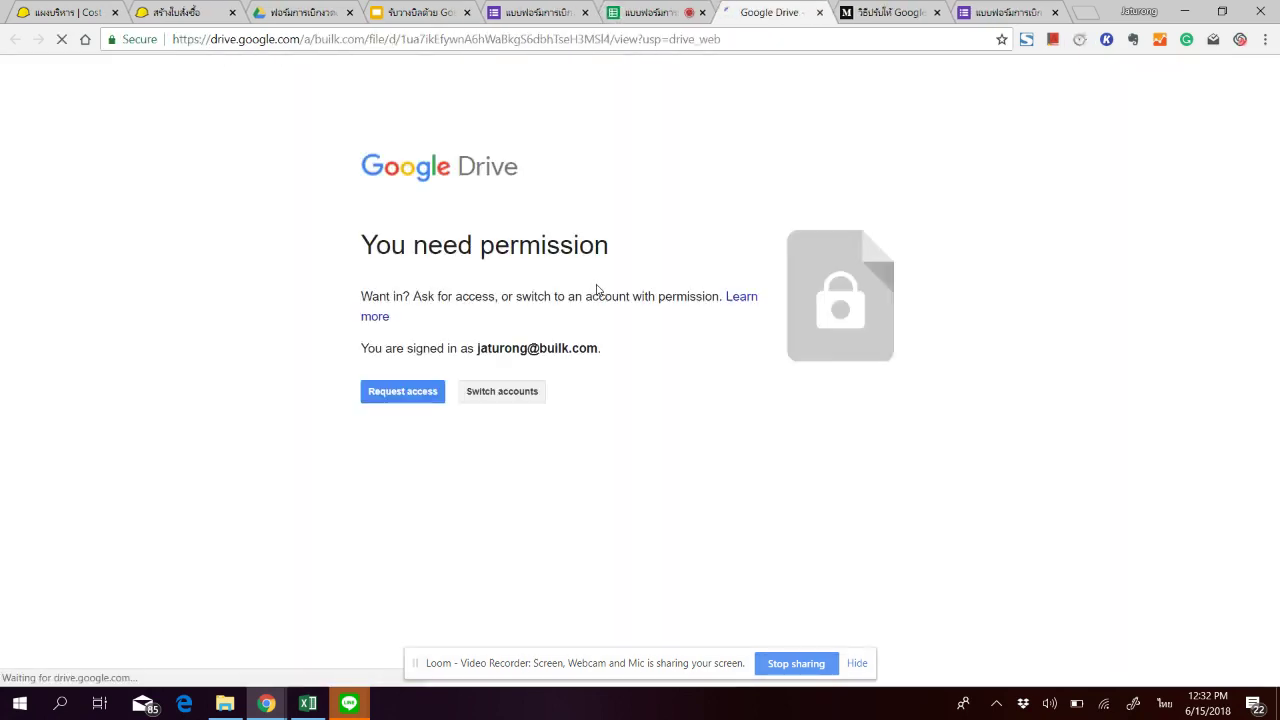
Step: Switch to the Google account with access to view the concrete walkway photo, then return to the sheet
left_click(502, 392)
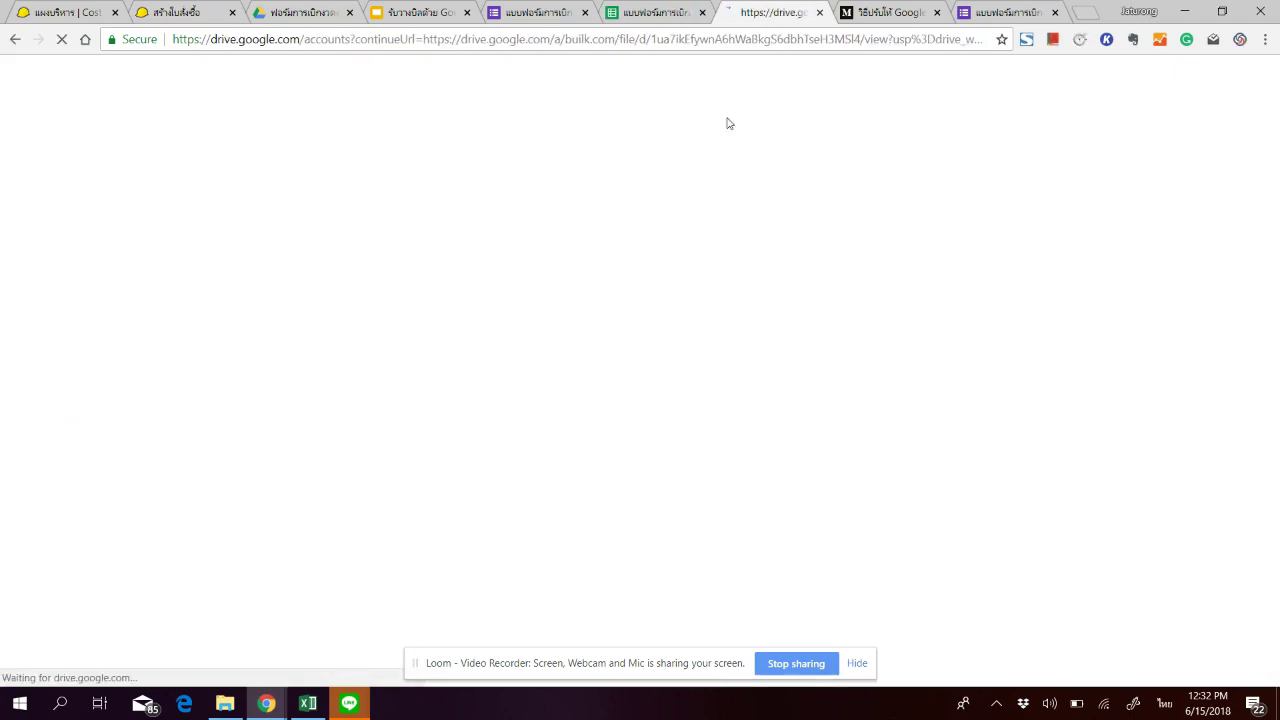
left_click(50, 295)
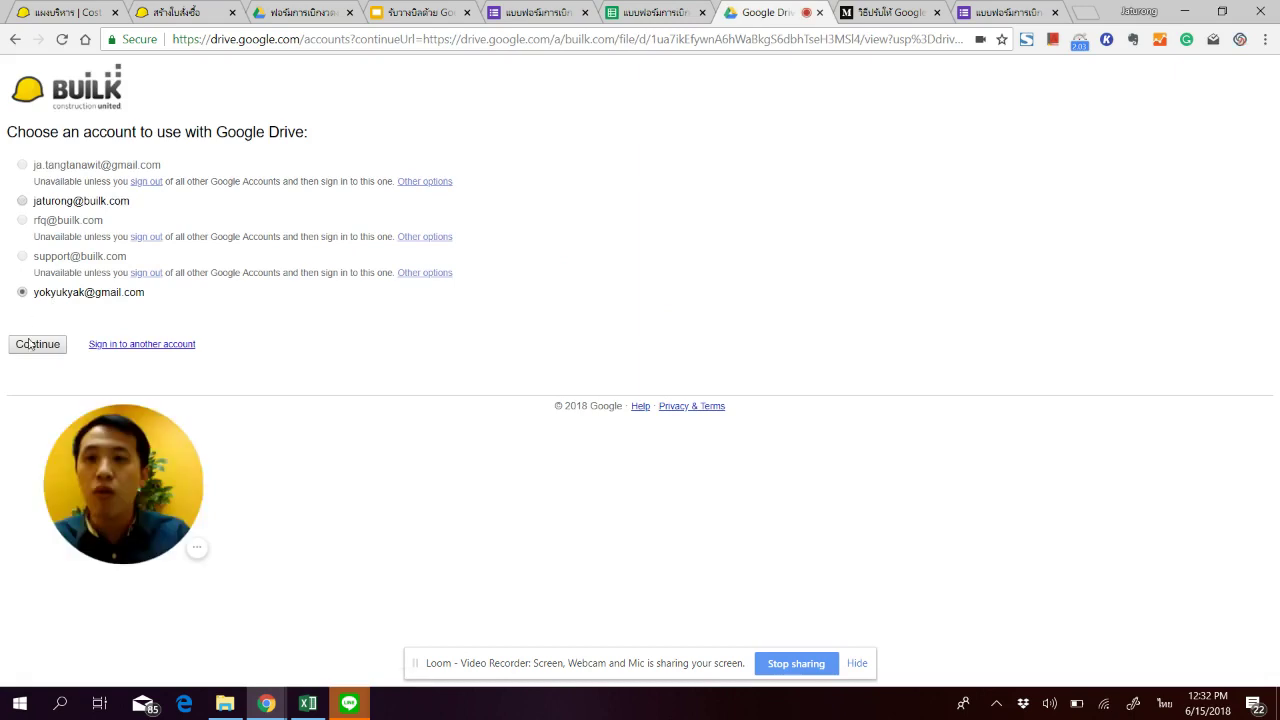
left_click(37, 344)
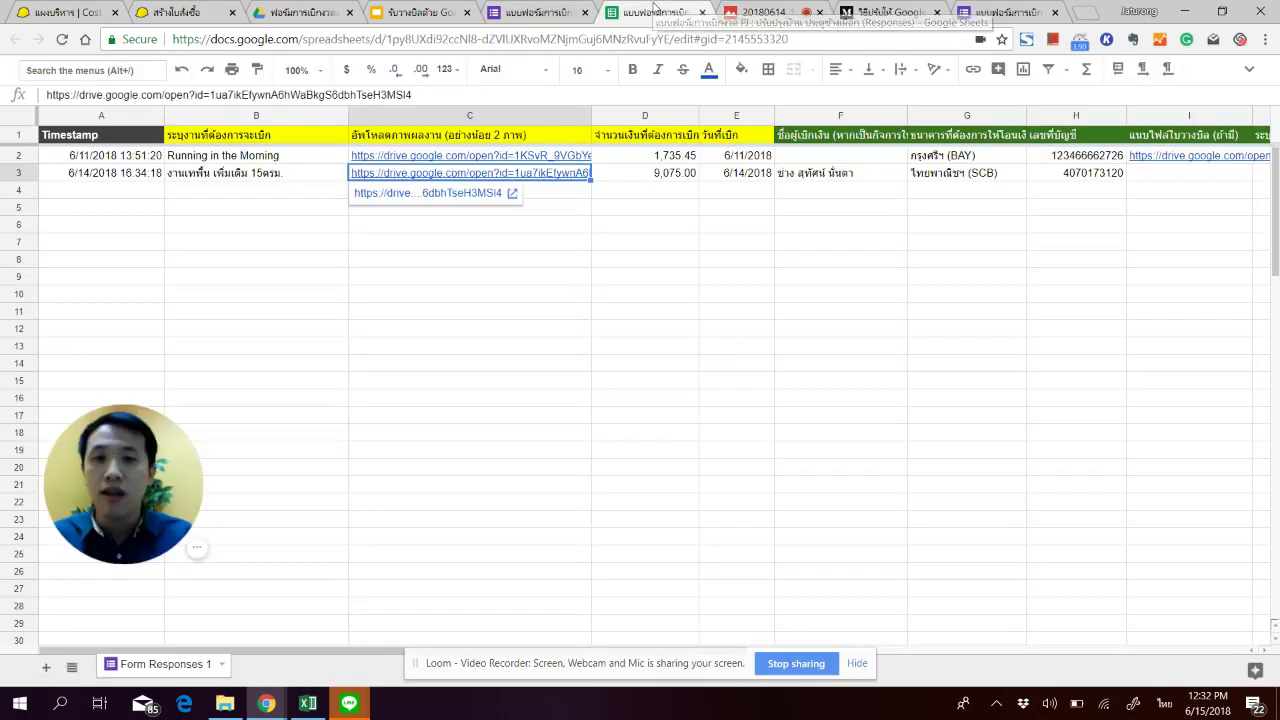
left_click(655, 12)
Step: Check the second request's 9,075.00 amount in D3 and SCB bank in G3, then go to Builk
left_click(683, 259)
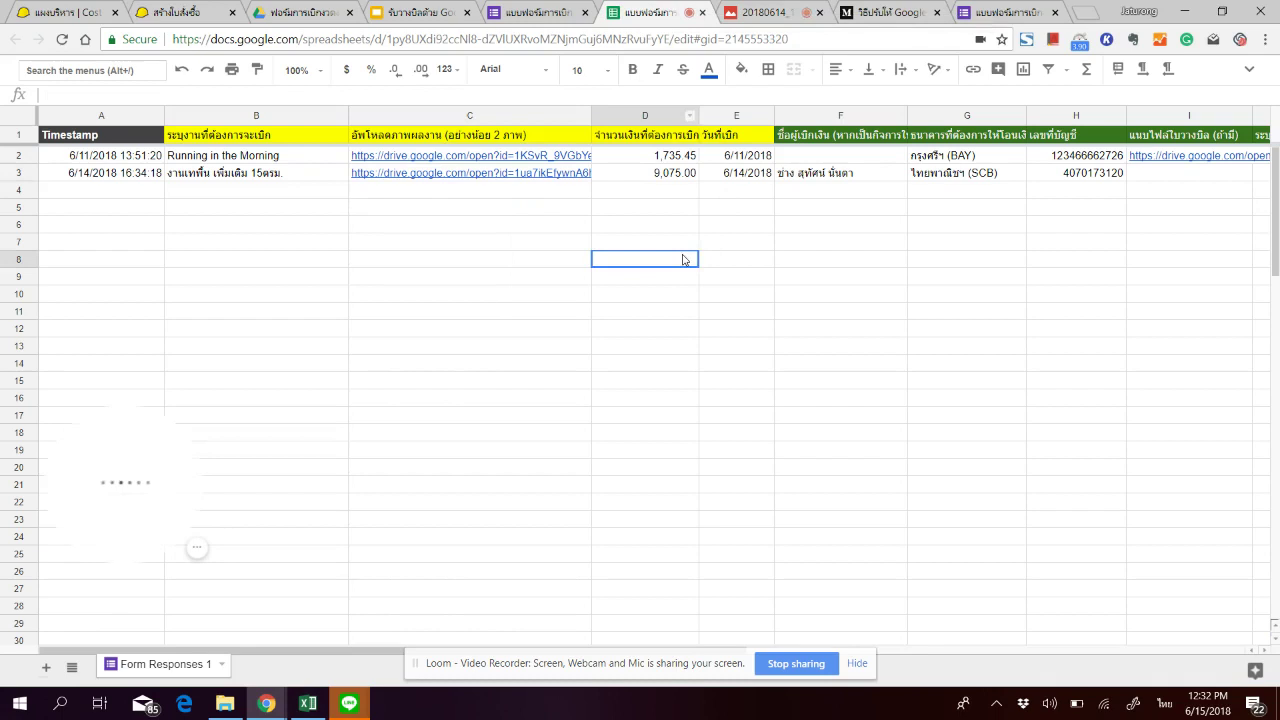
left_click(672, 174)
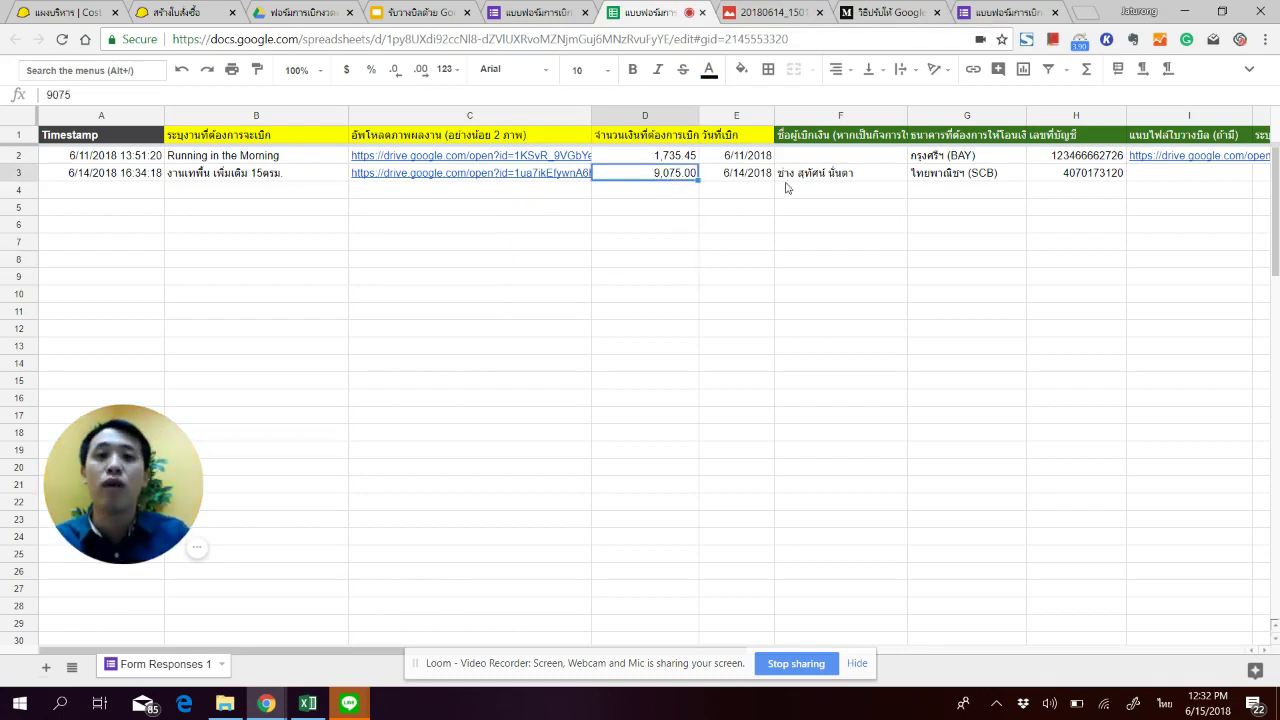
left_click(1004, 177)
left_click(577, 210)
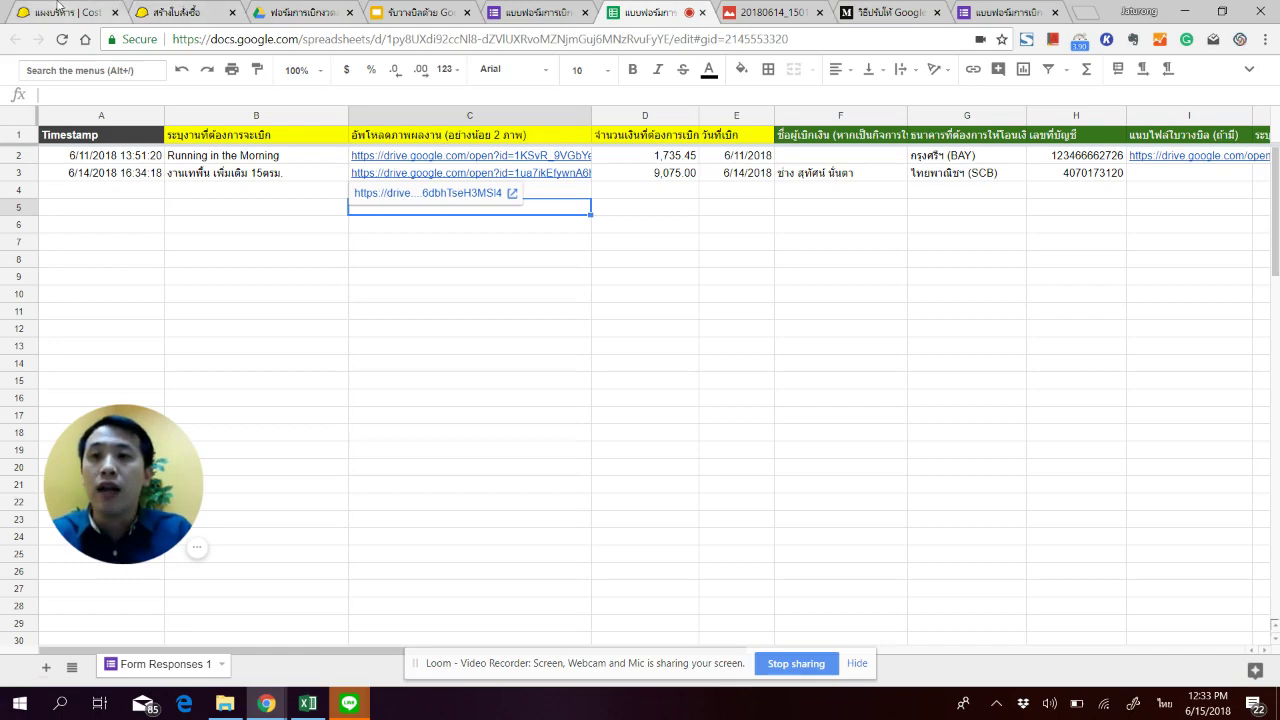
left_click(65, 12)
scroll(436, 438, "down", 7)
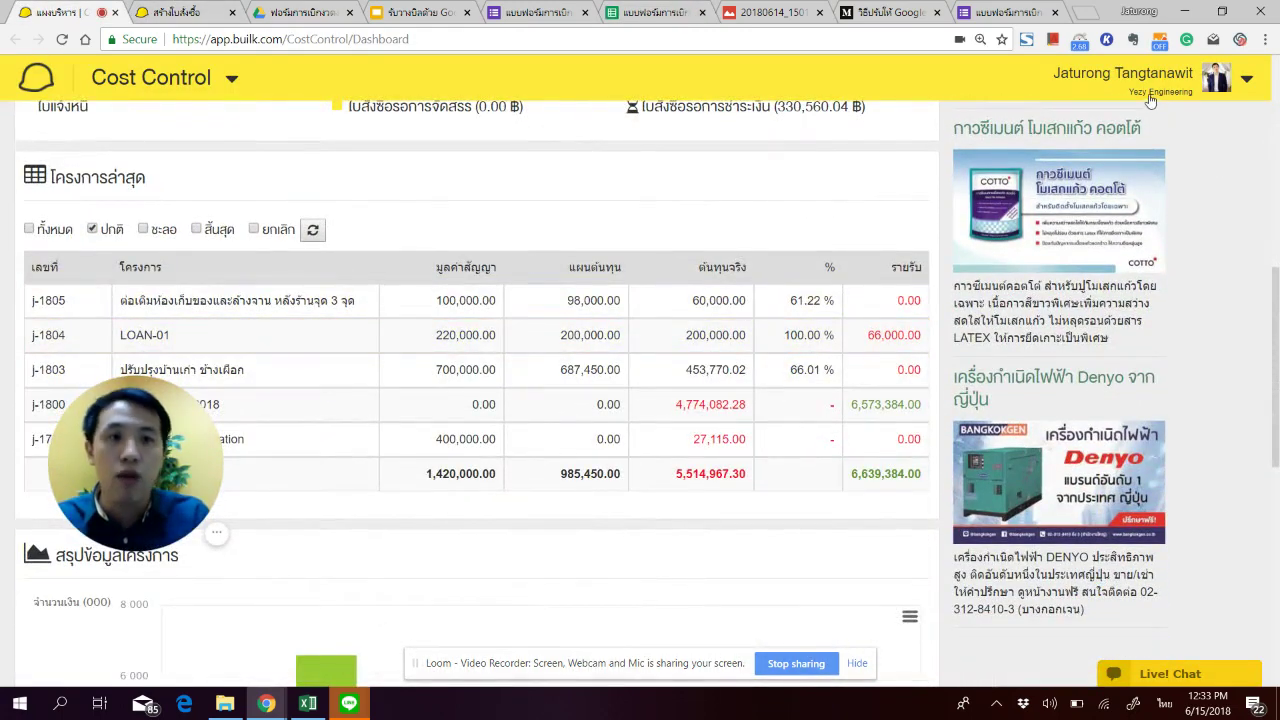
Step: Look over the dashboard's latest-projects table and open the จัดซื้อ purchase-order list
scroll(500, 555, "down", 1)
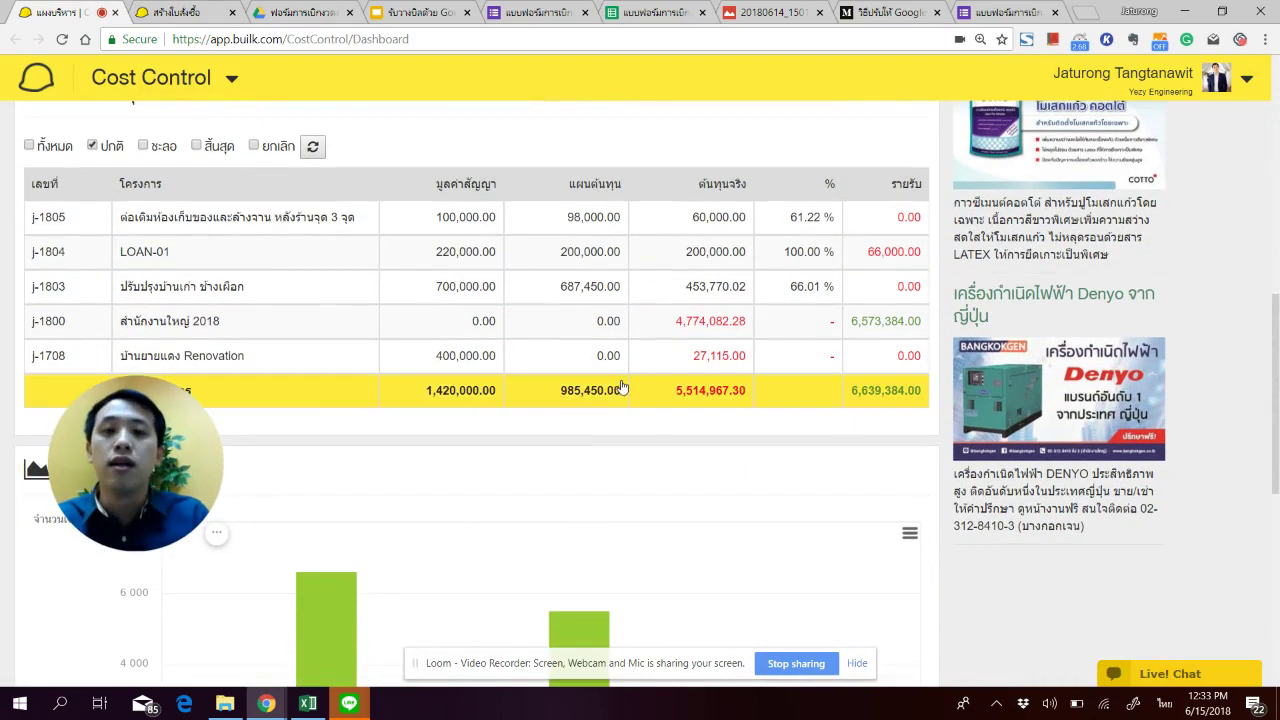
scroll(231, 337, "up", 1)
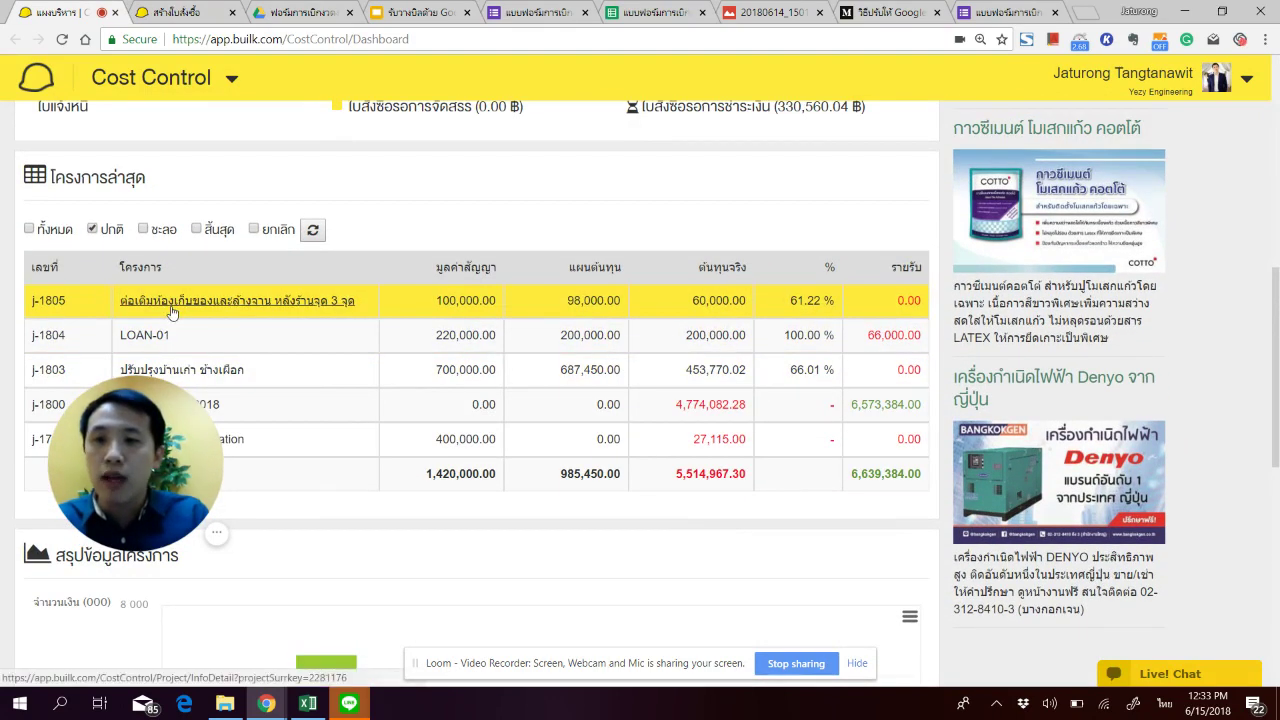
scroll(580, 440, "up", 1)
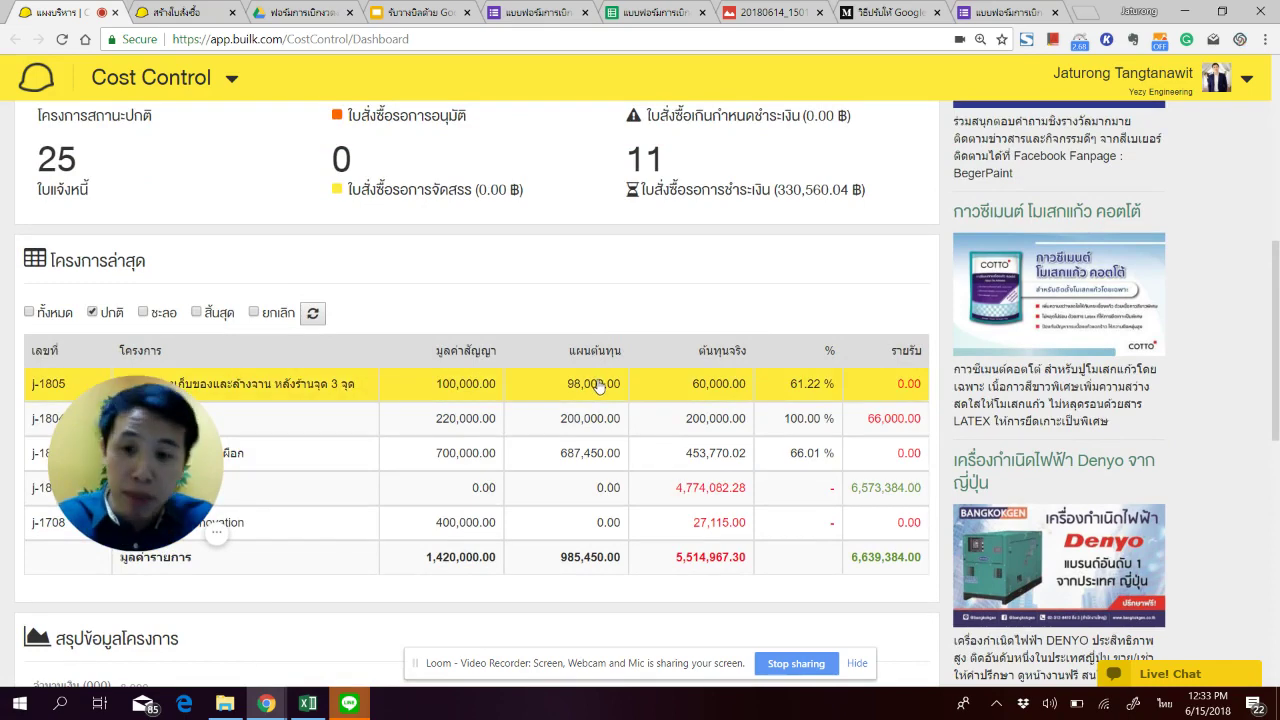
scroll(571, 291, "up", 6)
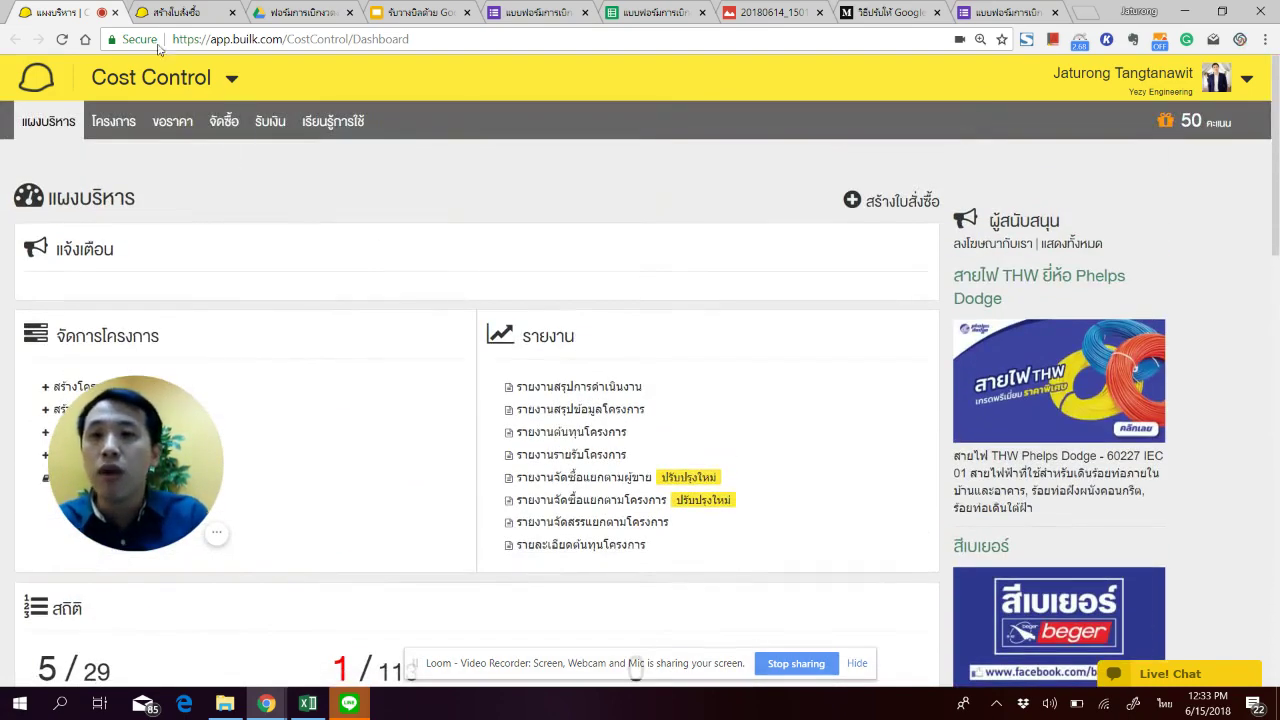
left_click(222, 123)
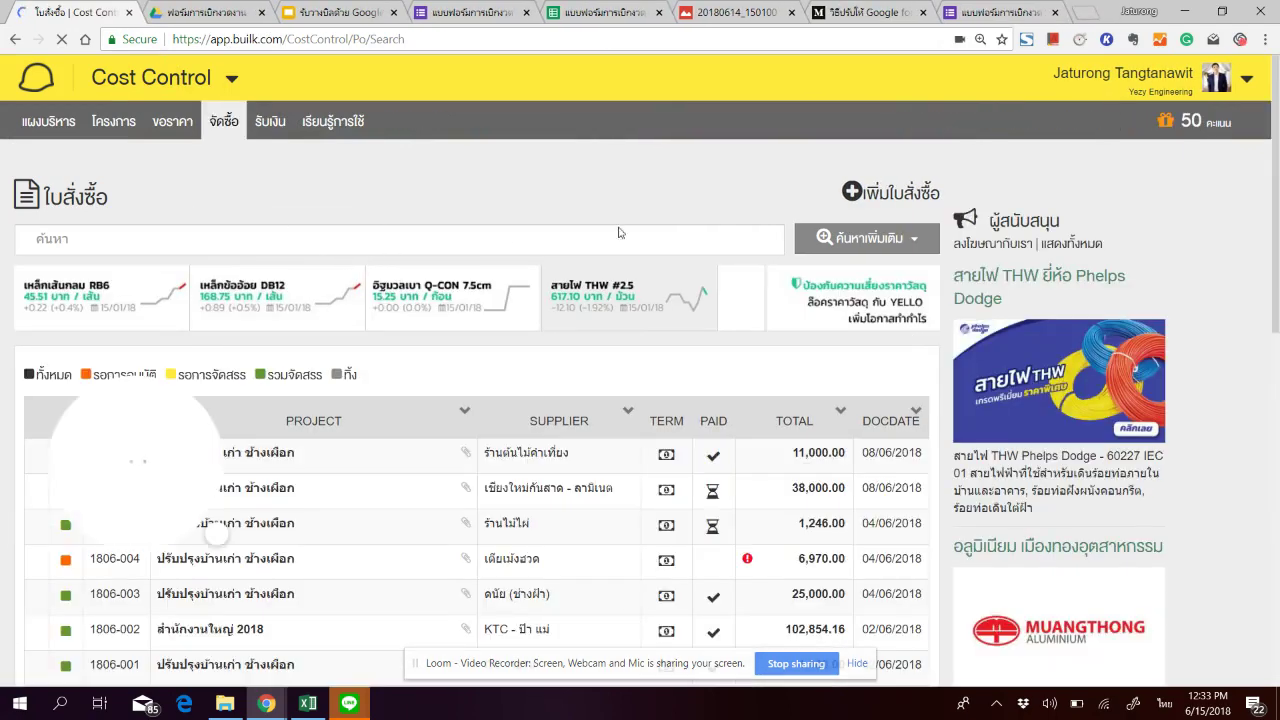
Step: Start a new purchase order and choose the first project for it
left_click(888, 192)
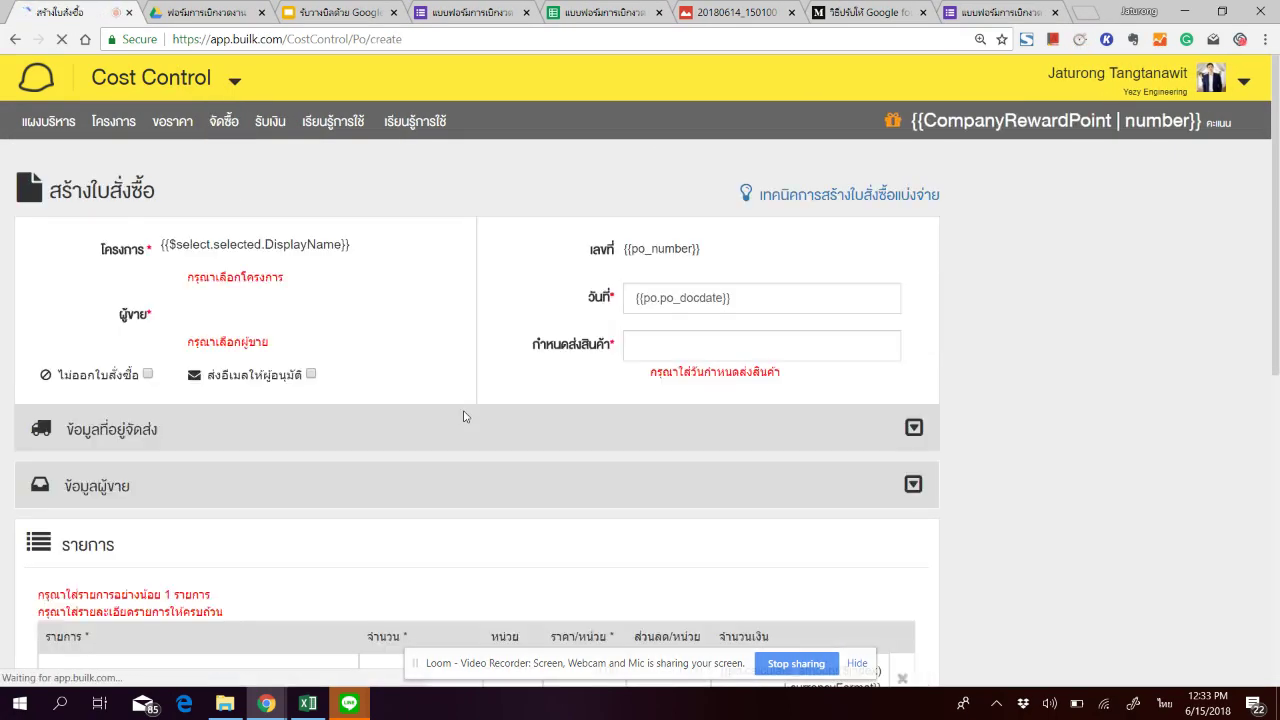
left_click(314, 251)
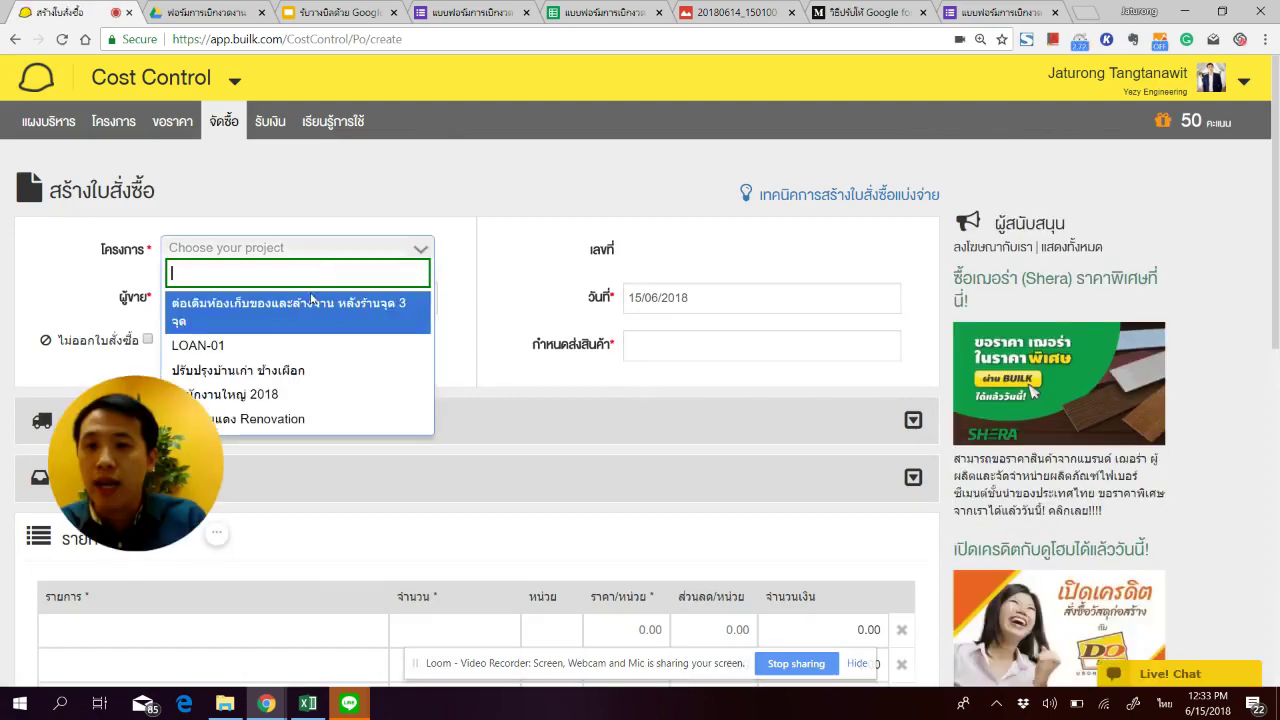
left_click(311, 302)
left_click(425, 298)
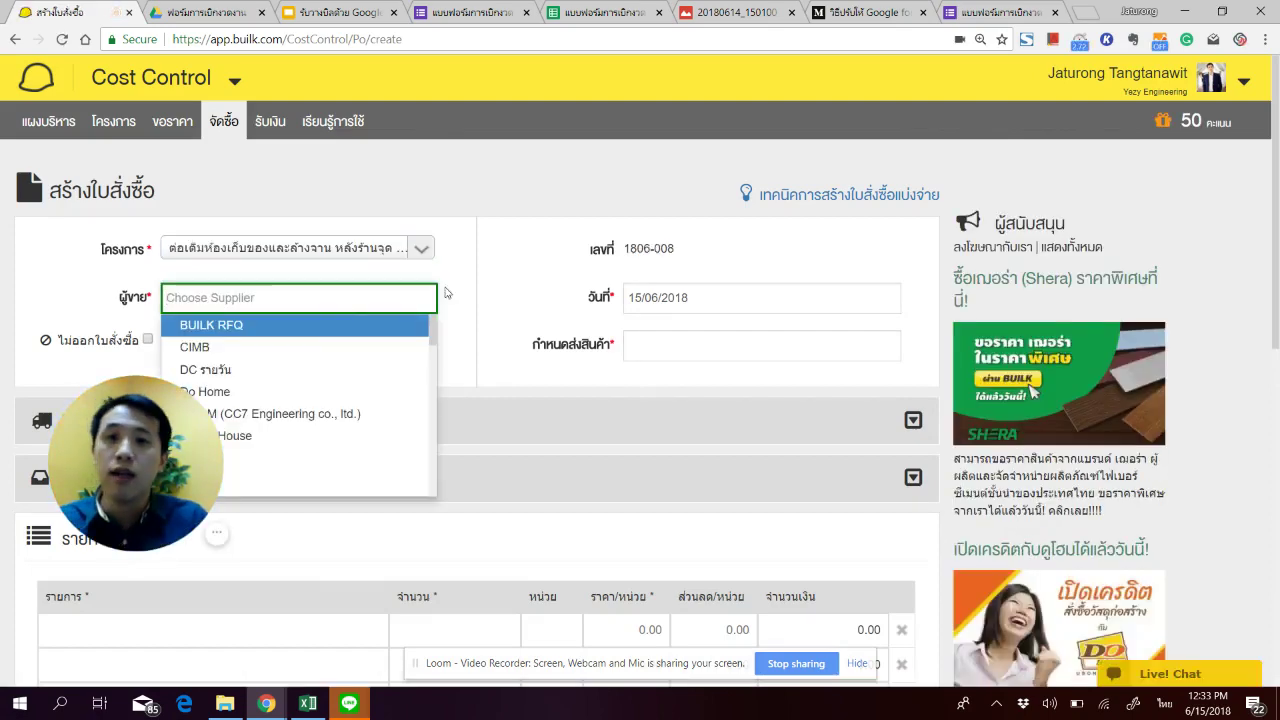
Step: Copy the contractor's payee name from cell F3 of the responses sheet
left_click(588, 11)
left_click(799, 266)
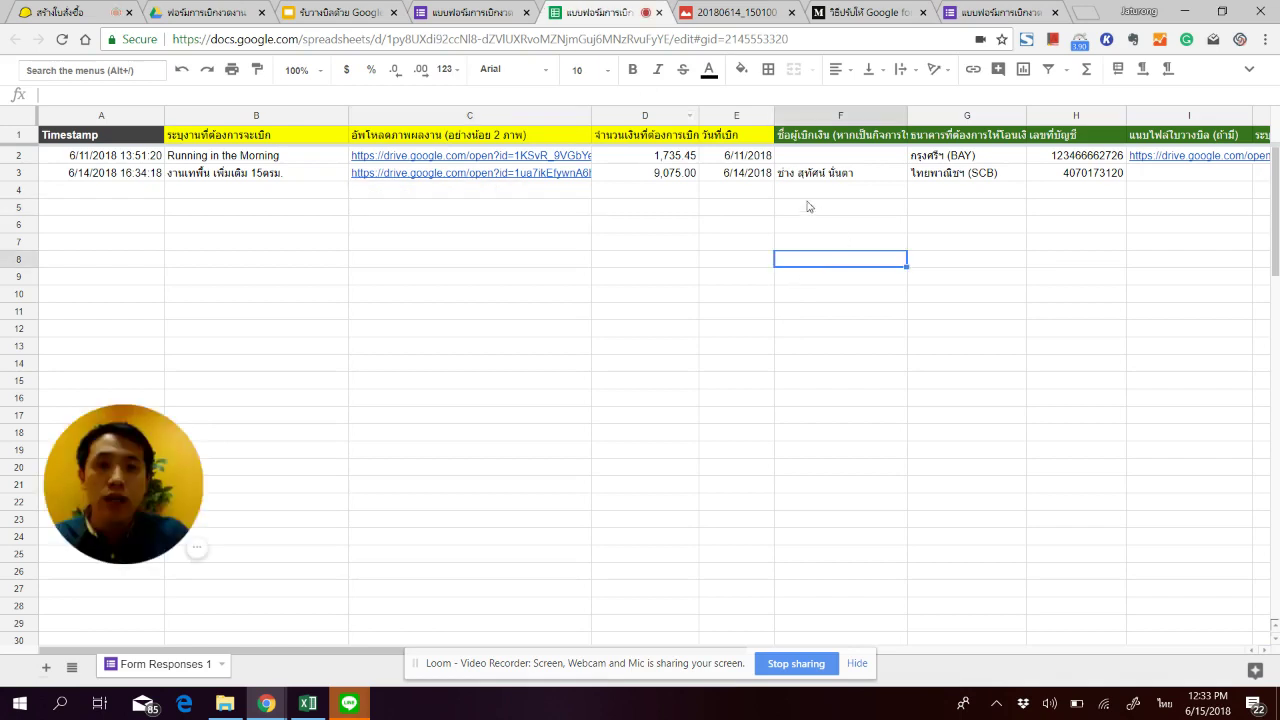
left_click(849, 174)
key("ctrl+a")
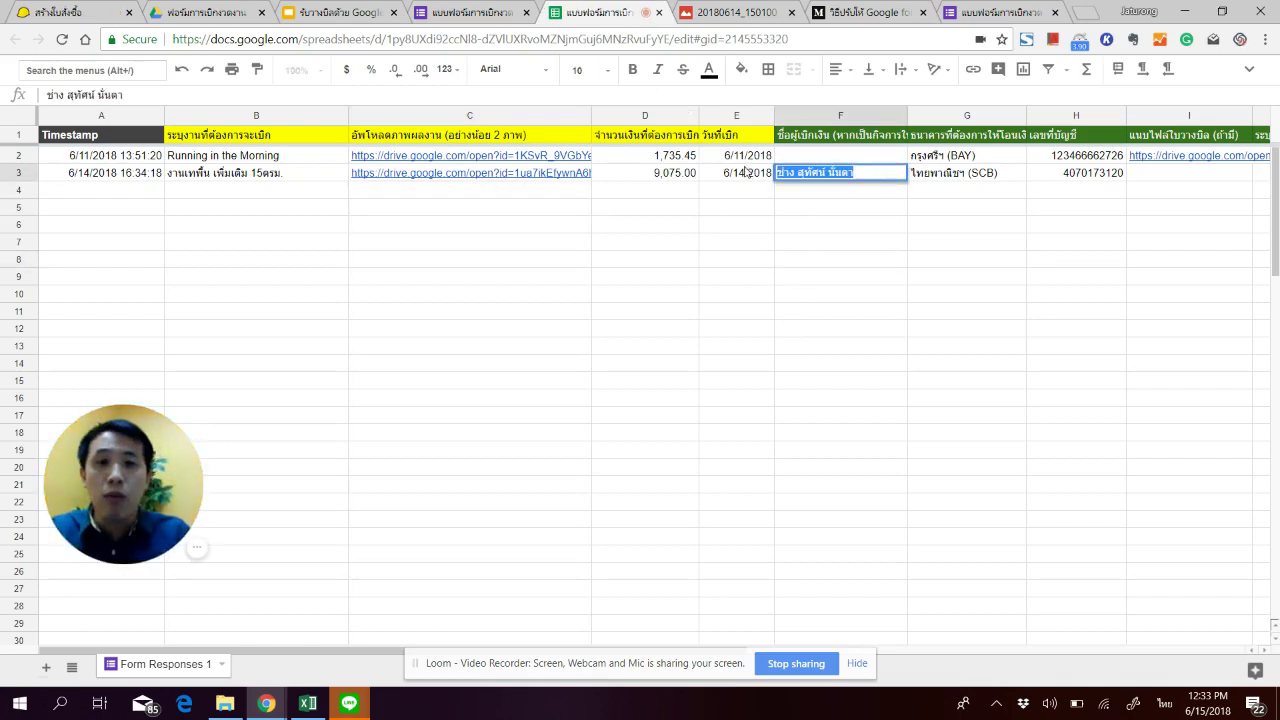
left_click(60, 11)
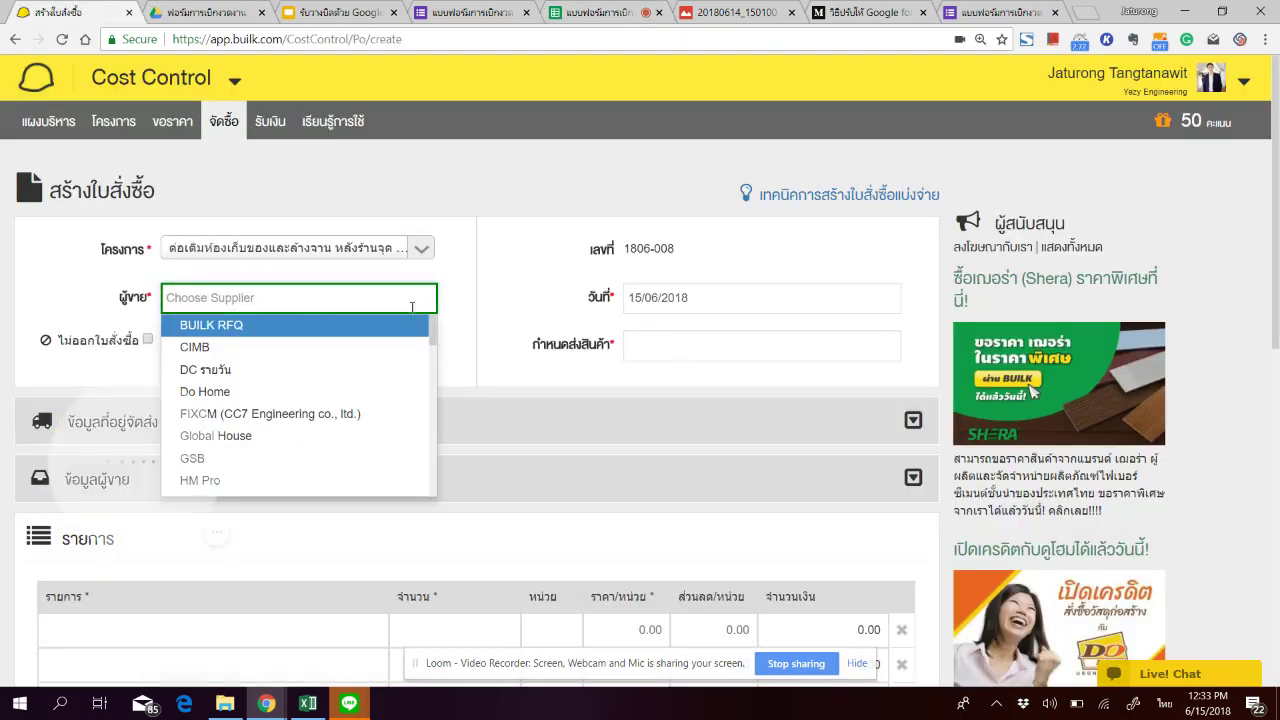
Step: Search the supplier list with the pasted contractor name and select the matching supplier
left_click(371, 300)
left_click(371, 300)
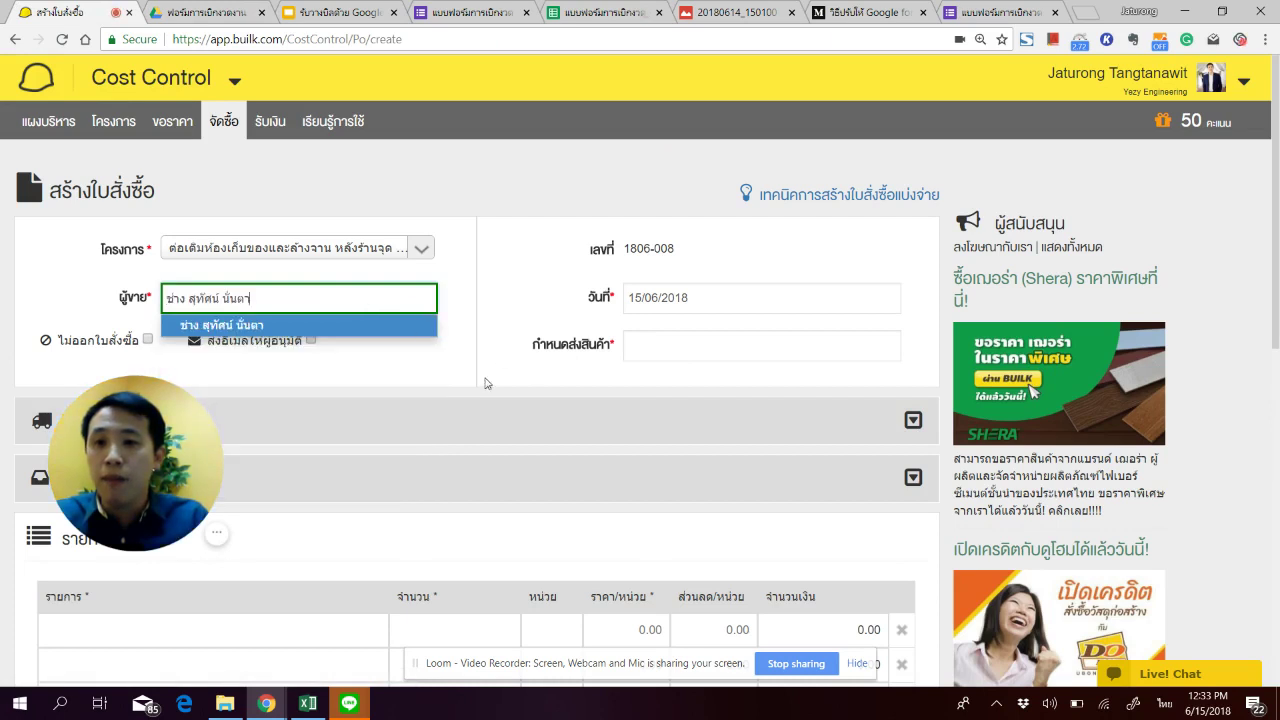
left_click(323, 331)
left_click(253, 300)
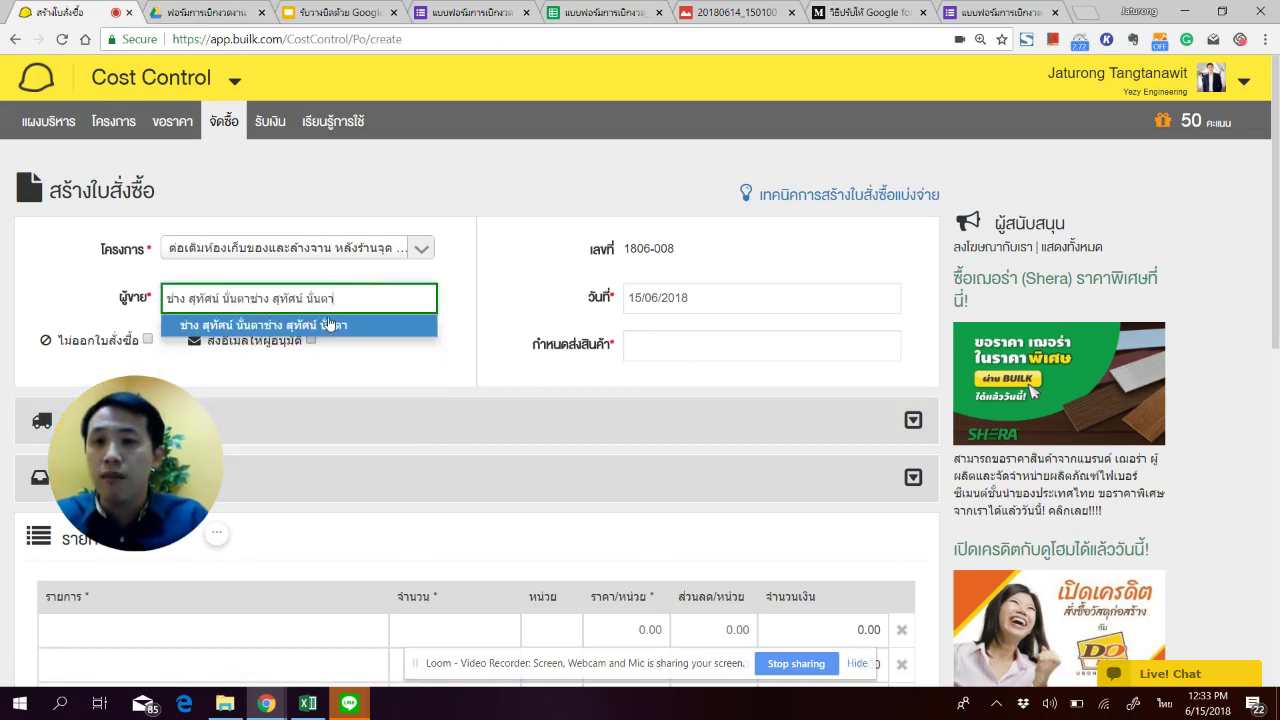
key("ctrl+a")
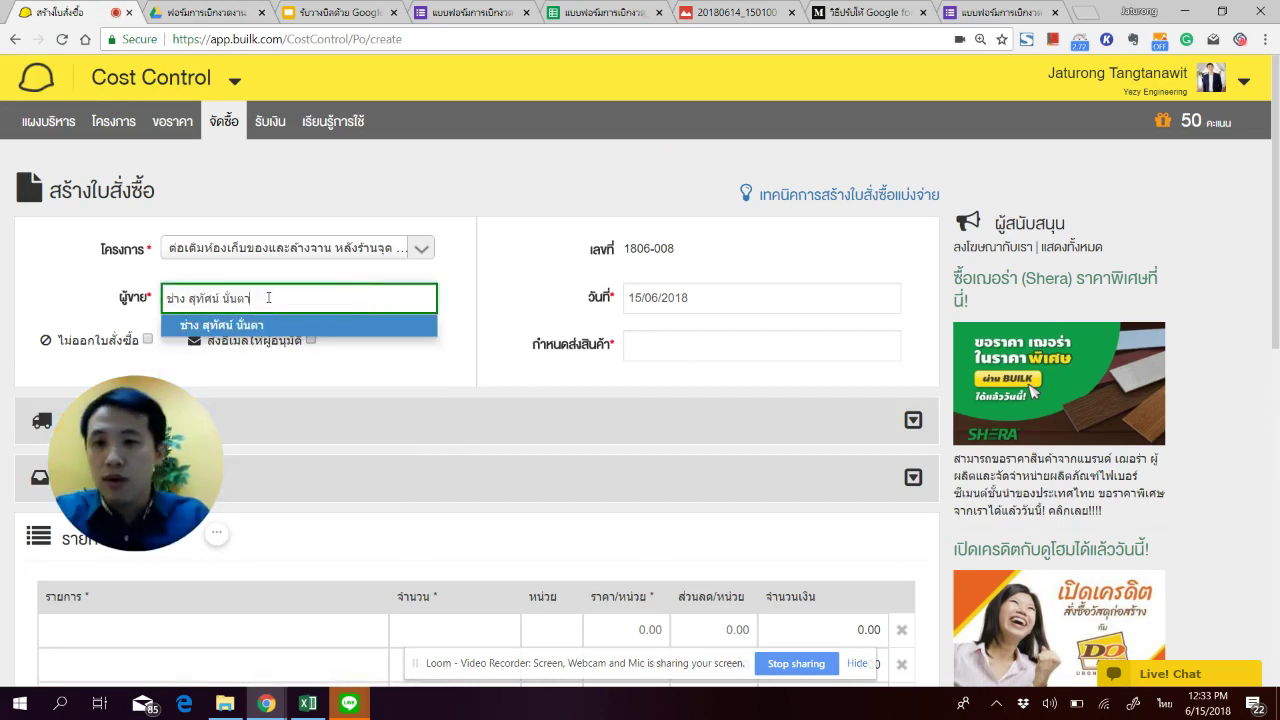
key("Return")
scroll(640, 300, "down", 3)
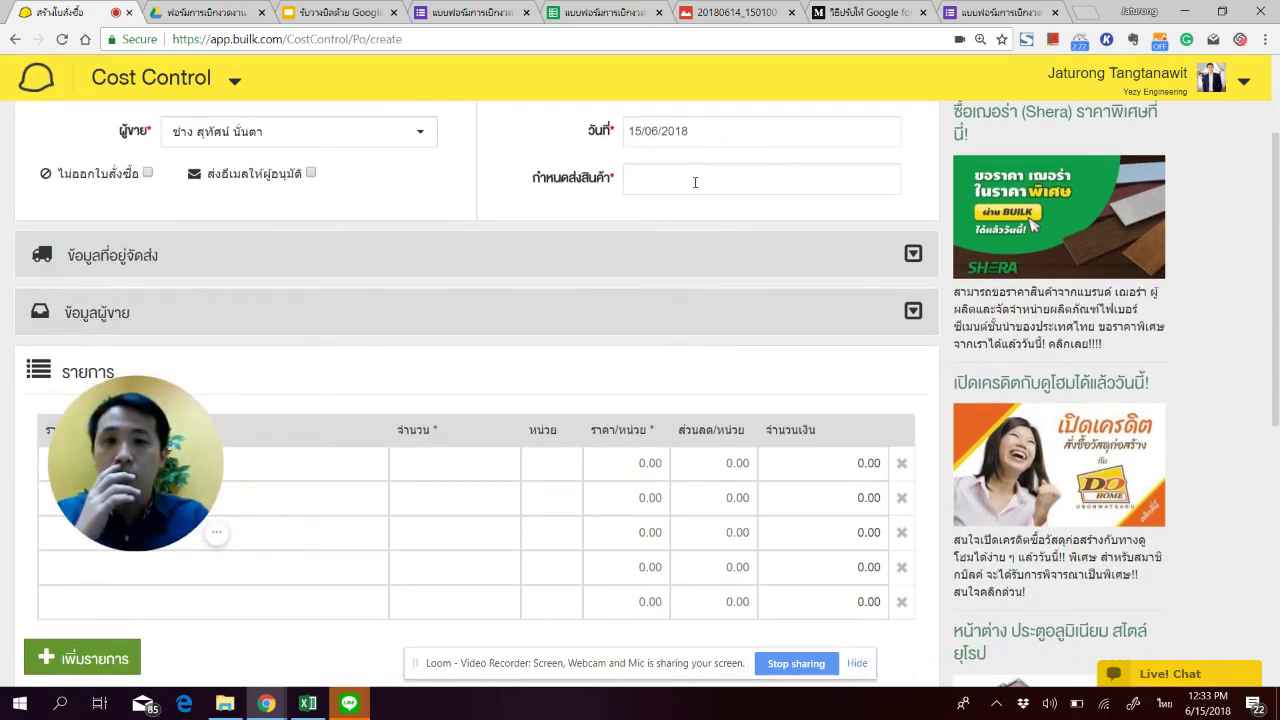
Step: Set delivery date 15/06/2018 and paste the B3 work description as the first item
left_click(760, 183)
left_click(815, 326)
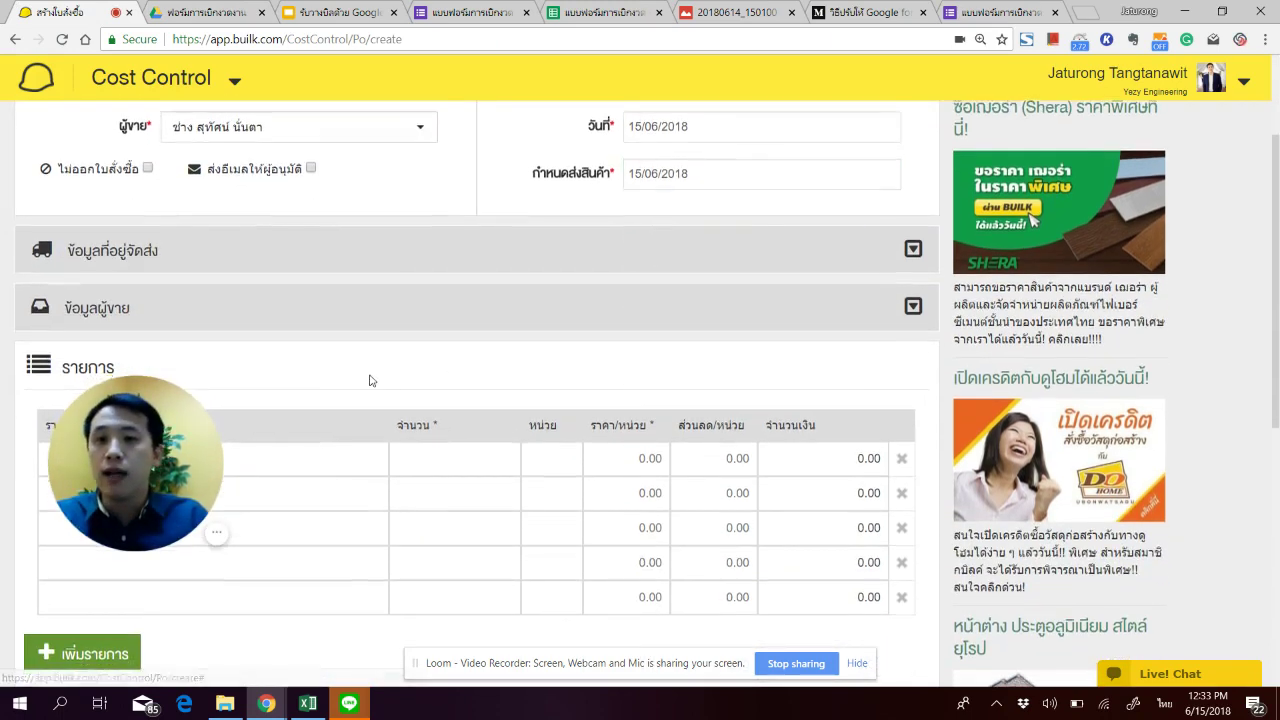
scroll(369, 377, "down", 3)
left_click(341, 306)
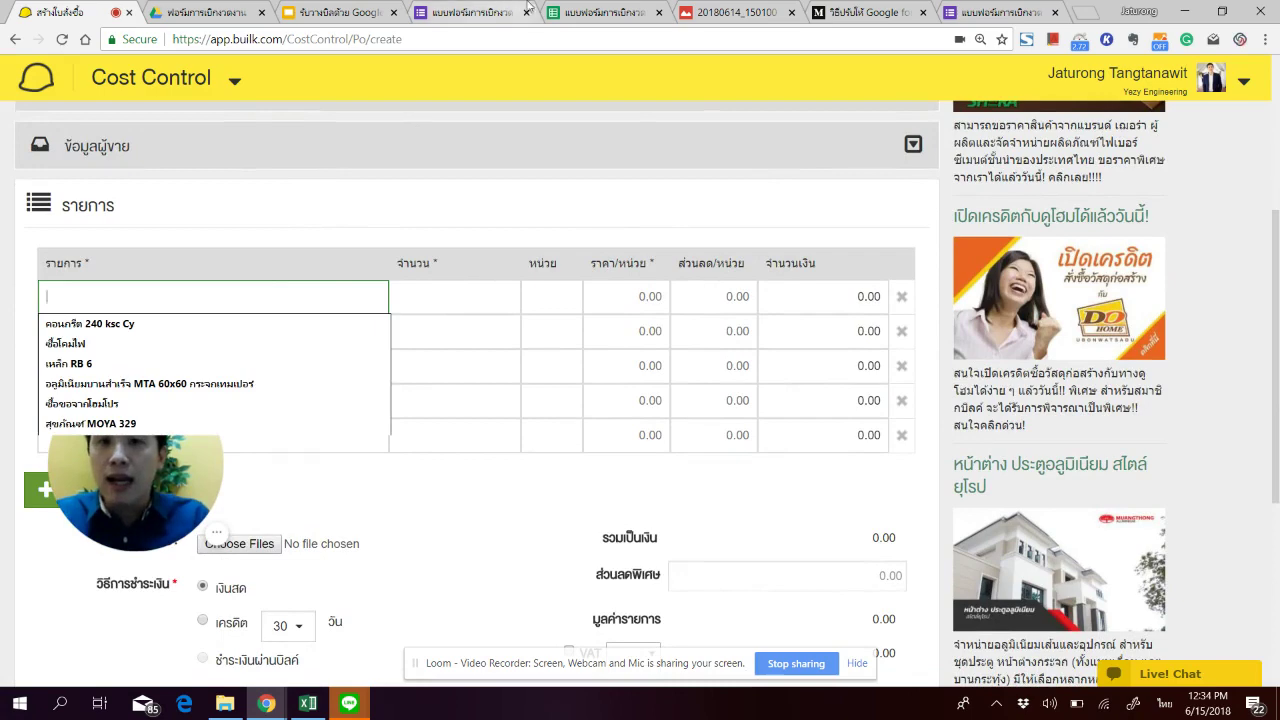
left_click(600, 12)
double_click(243, 175)
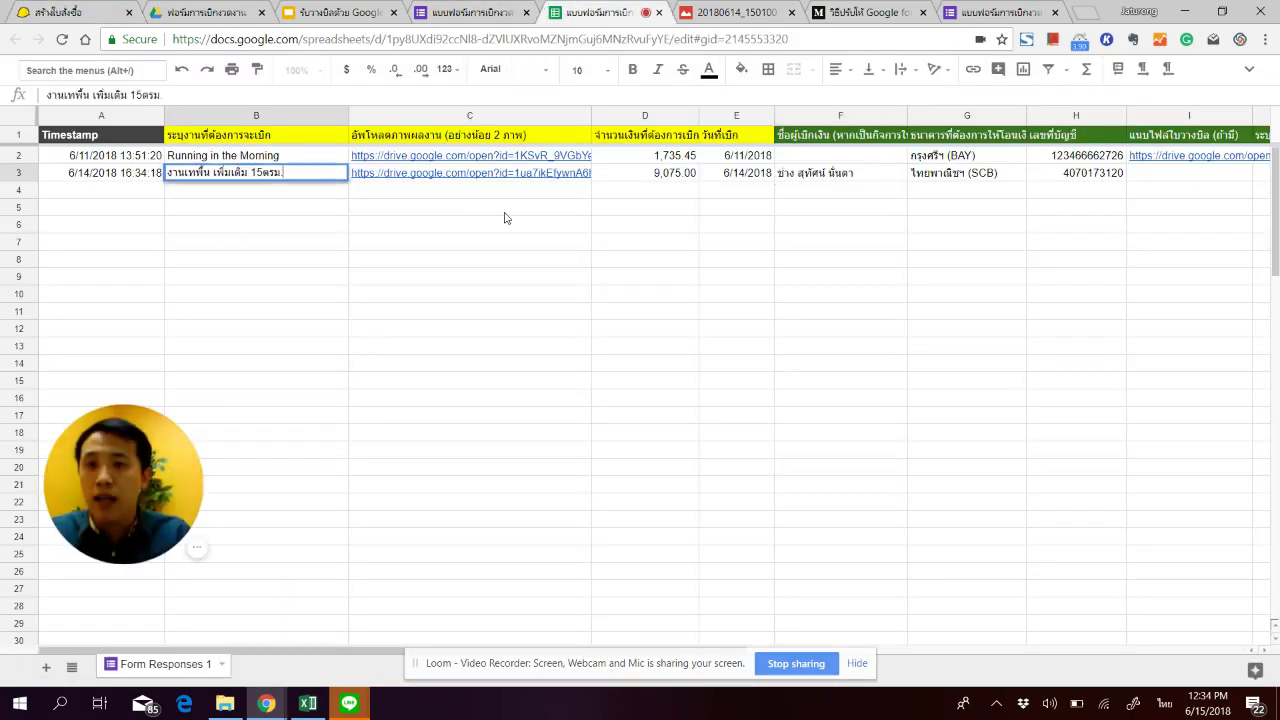
key("ctrl+a")
key("ctrl+1")
type("งานเทพื้น เพิ่มเดิม 15ตรม.")
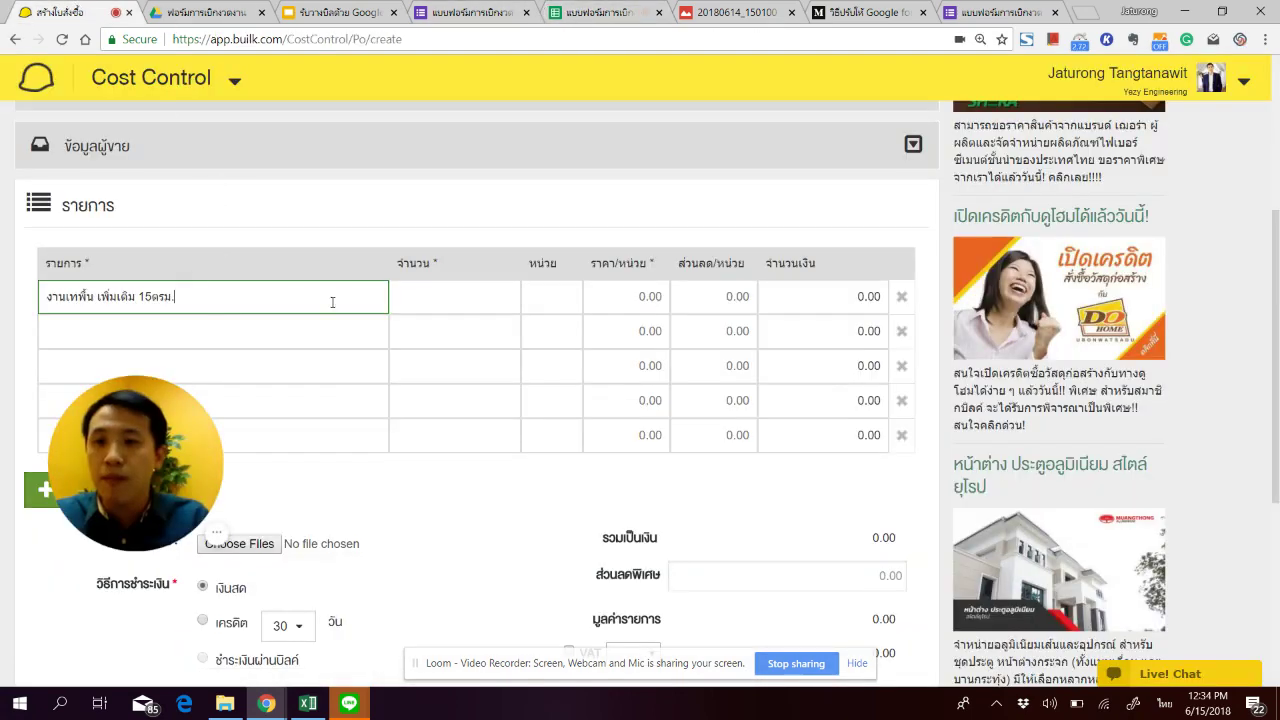
Step: Give the first item quantity 15 in unit ตรม at 550.00
left_click(426, 306)
type("1")
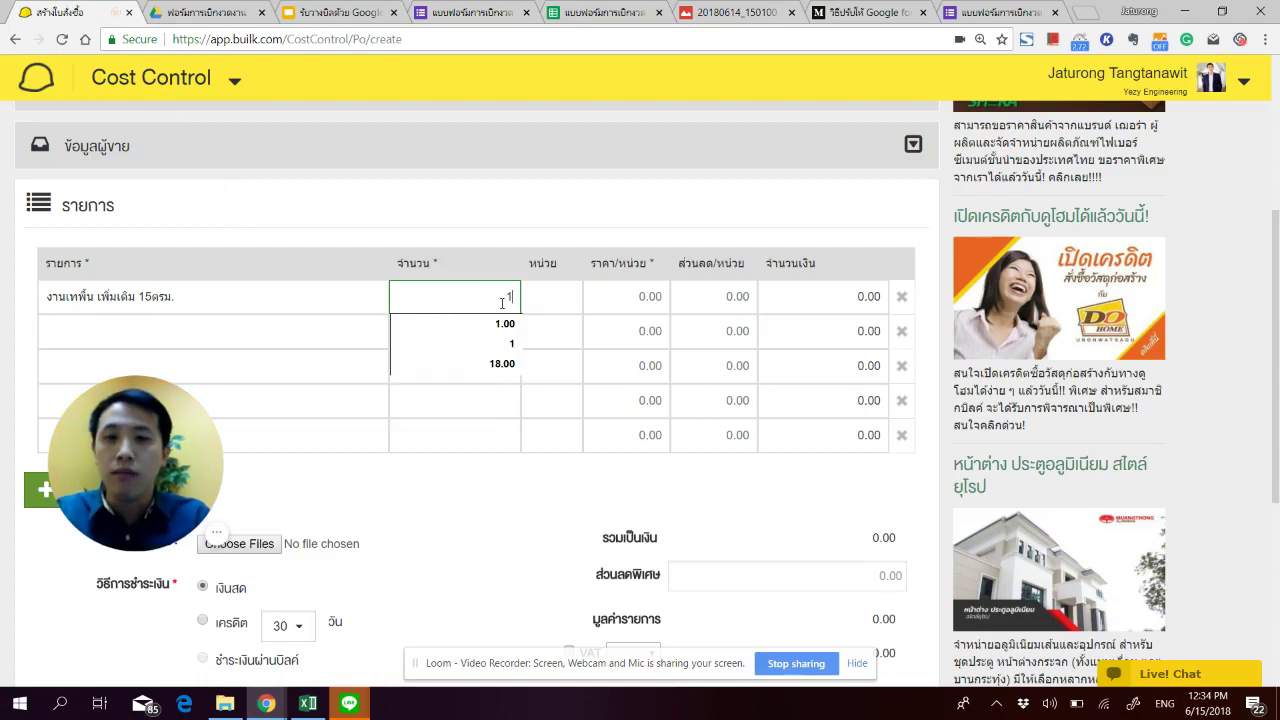
key("Tab")
key("shift+Tab")
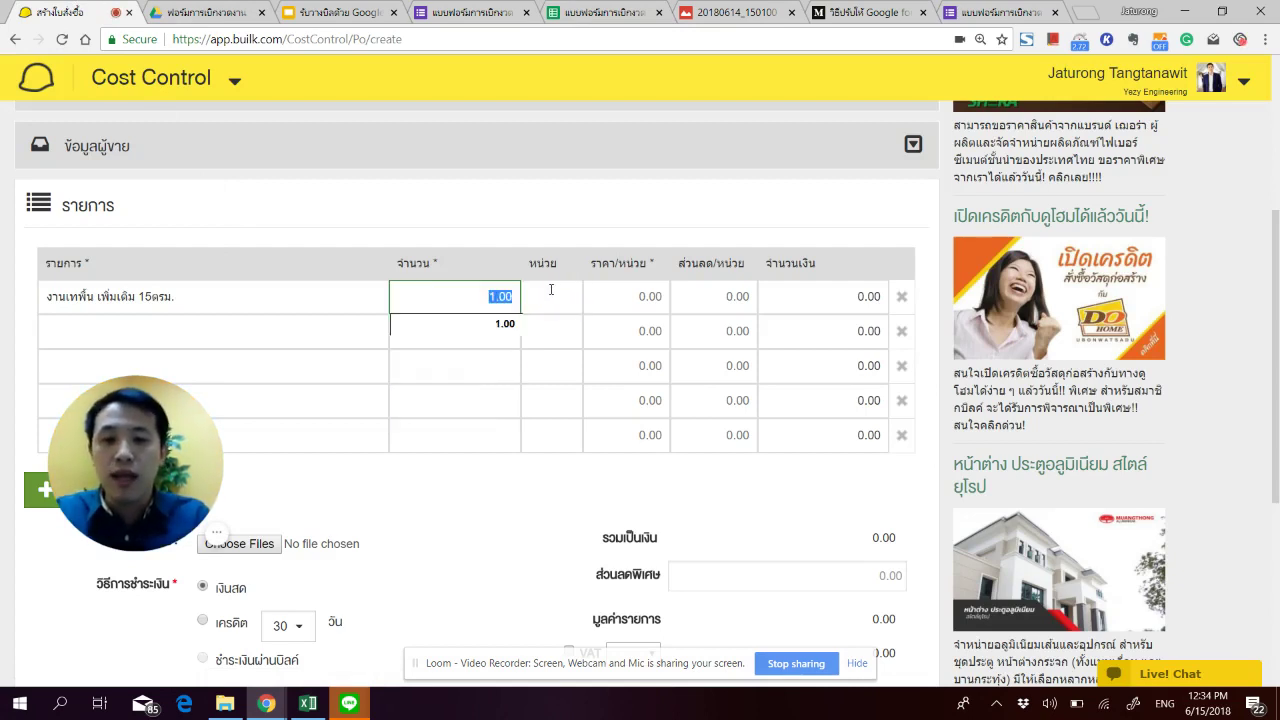
type("15")
key("Tab")
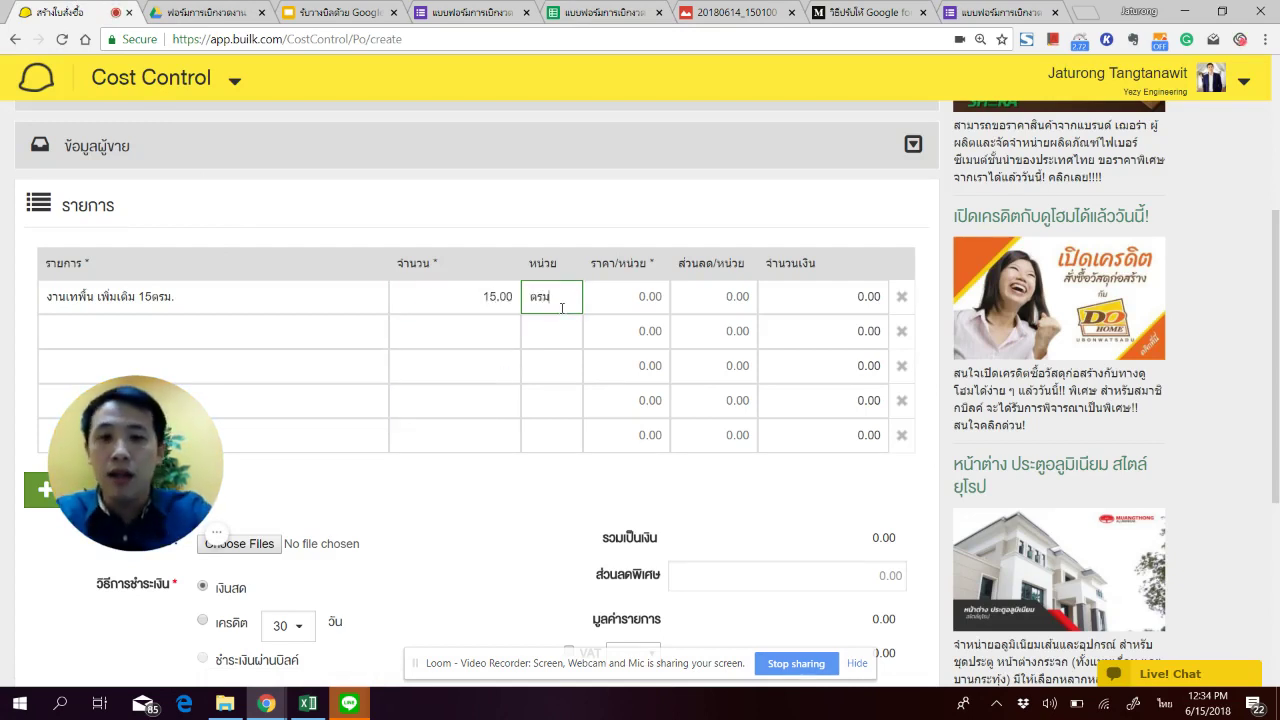
key("Tab")
key("Tab")
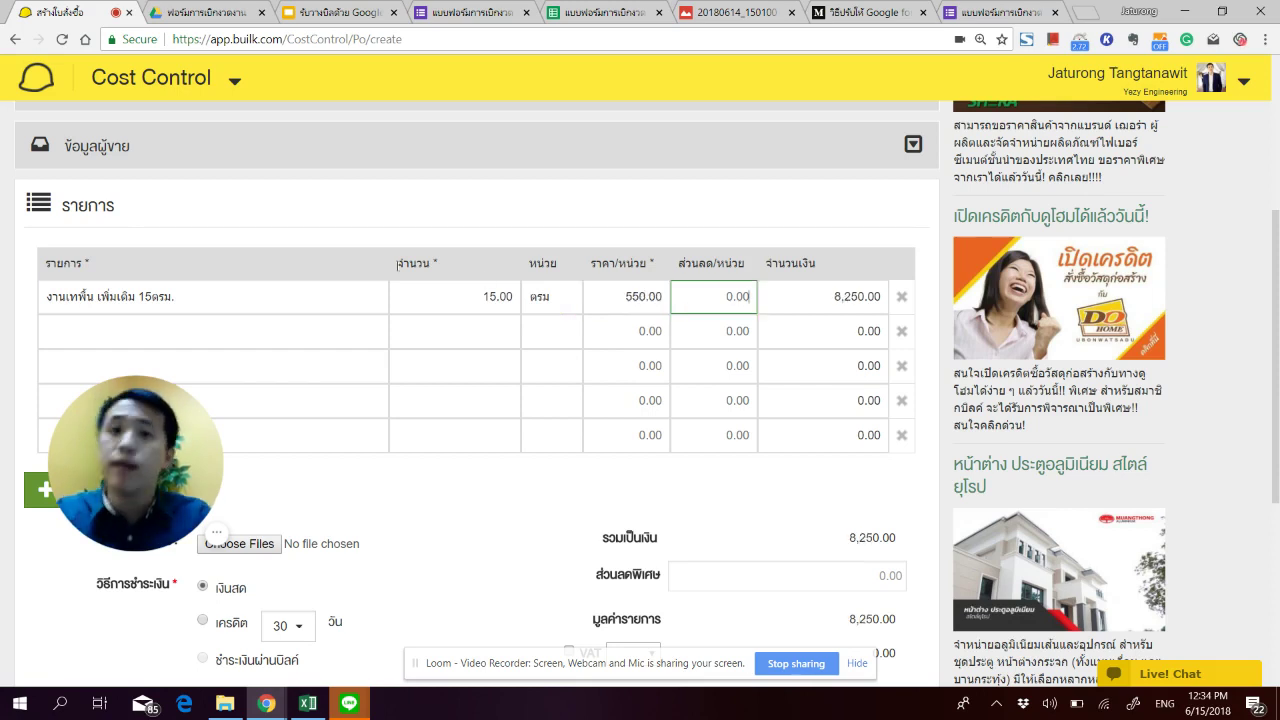
scroll(150, 300, "down", 1)
Step: Add a 10% fee line item: quantity 1, unit เหมา, price 825
left_click(165, 250)
type("de")
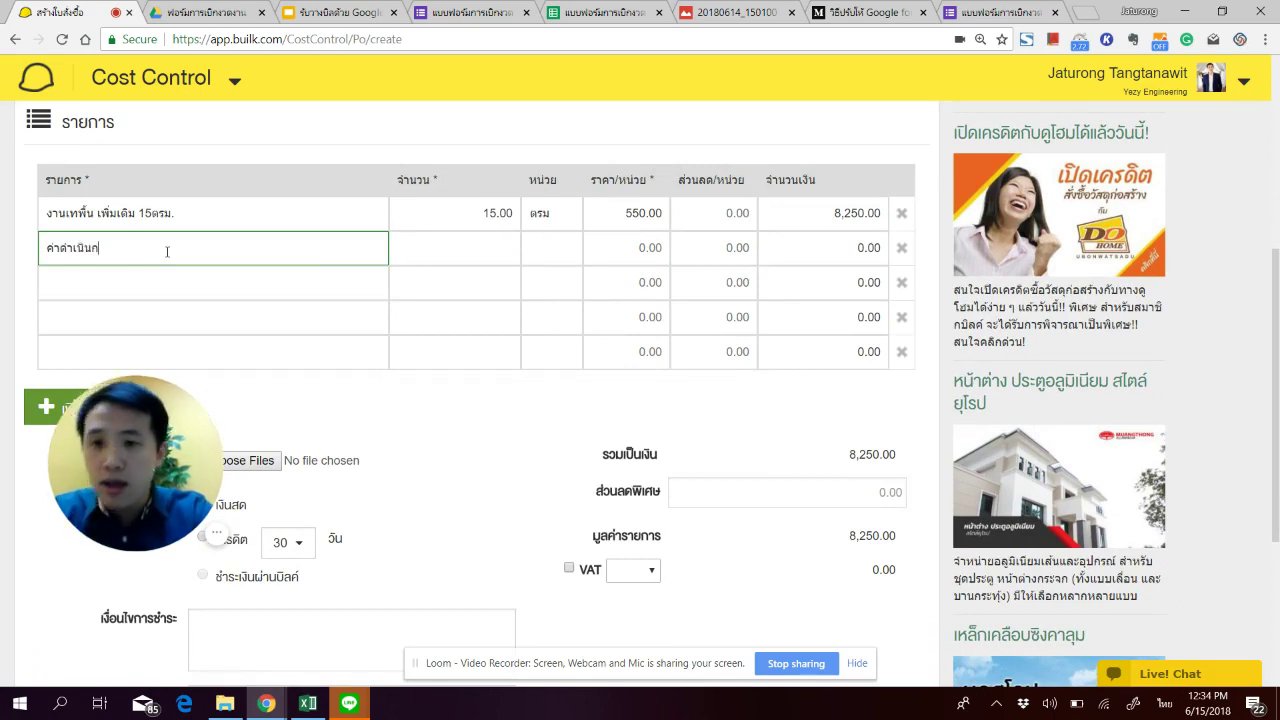
type("%")
key("Tab")
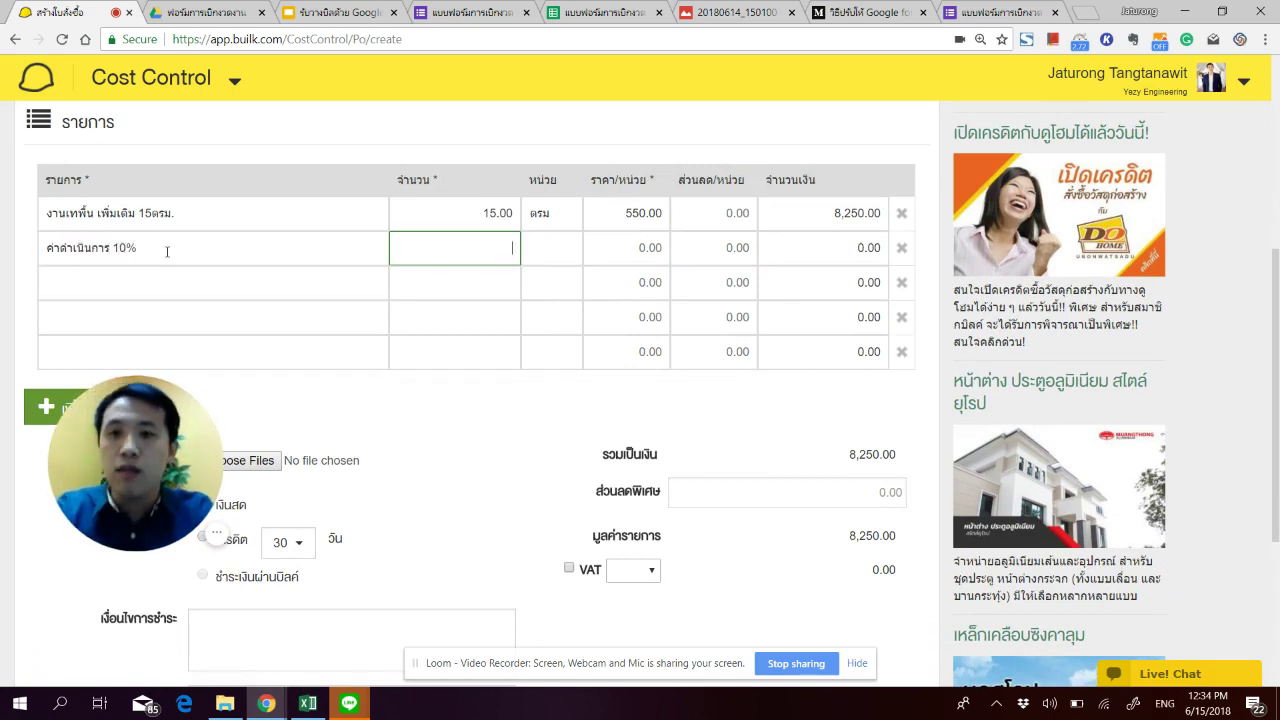
type("1")
key("Tab")
type("เหมา")
key("Tab")
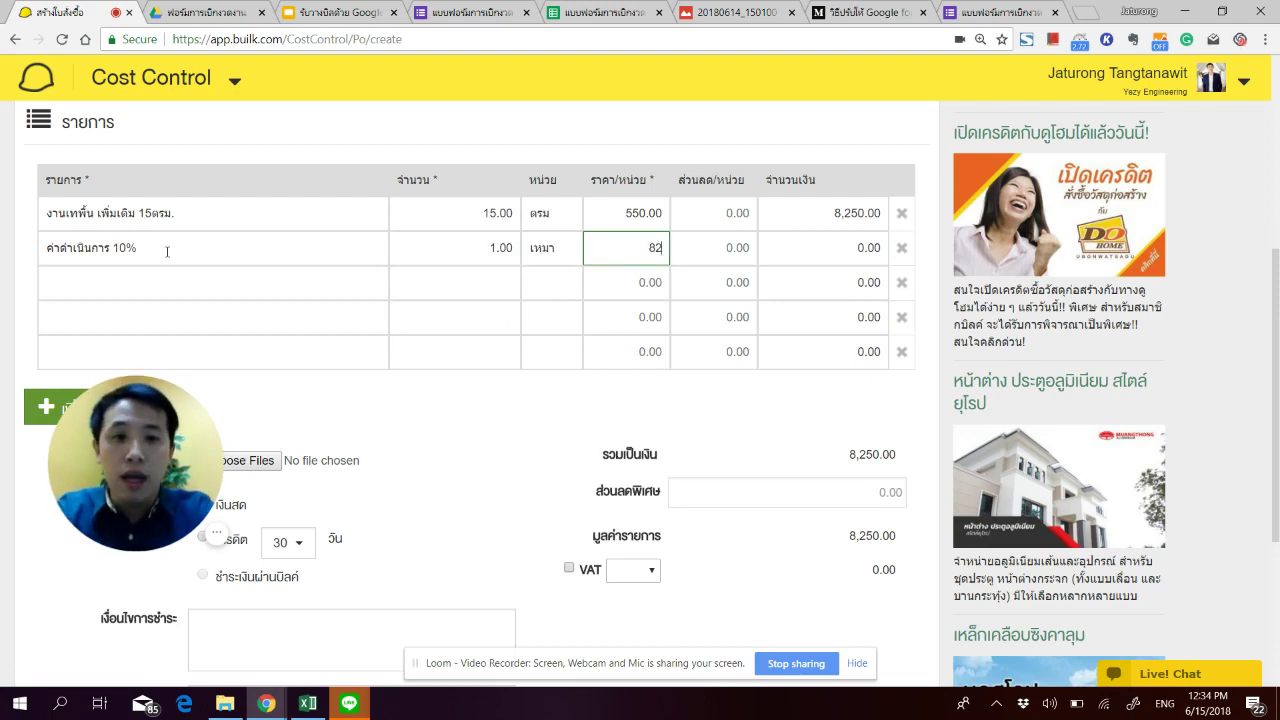
key("Tab")
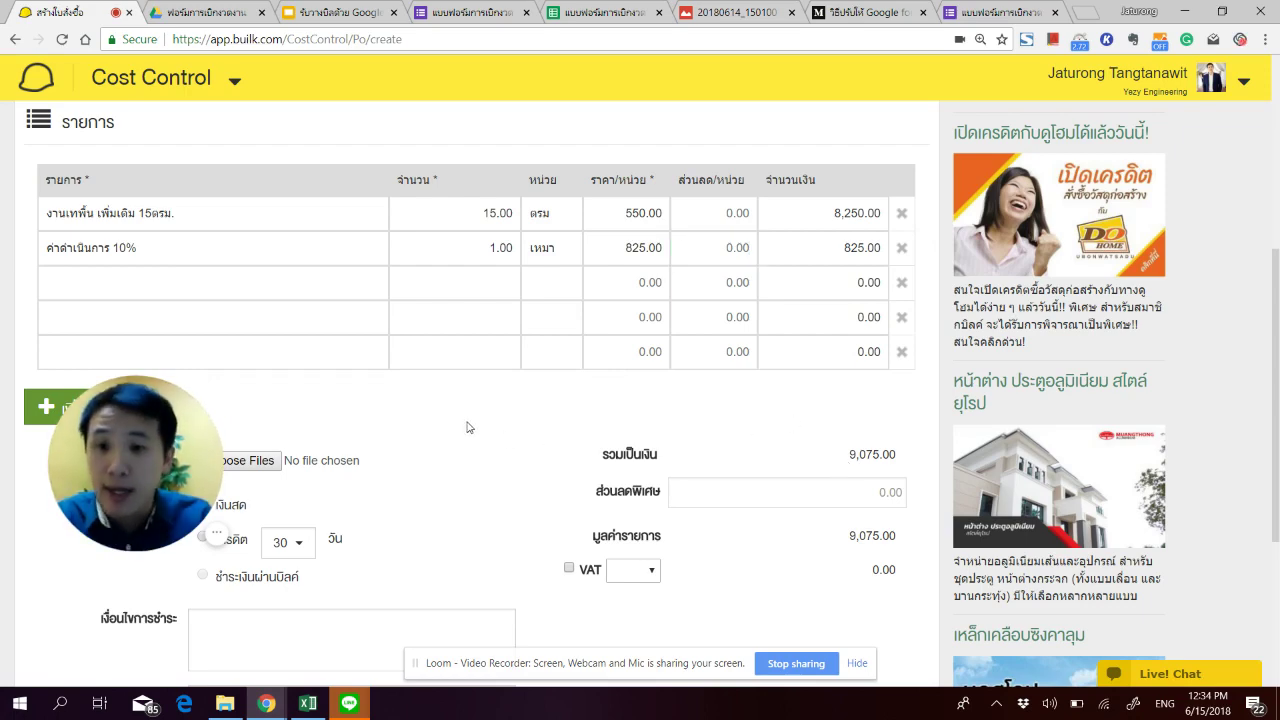
scroll(466, 426, "down", 2)
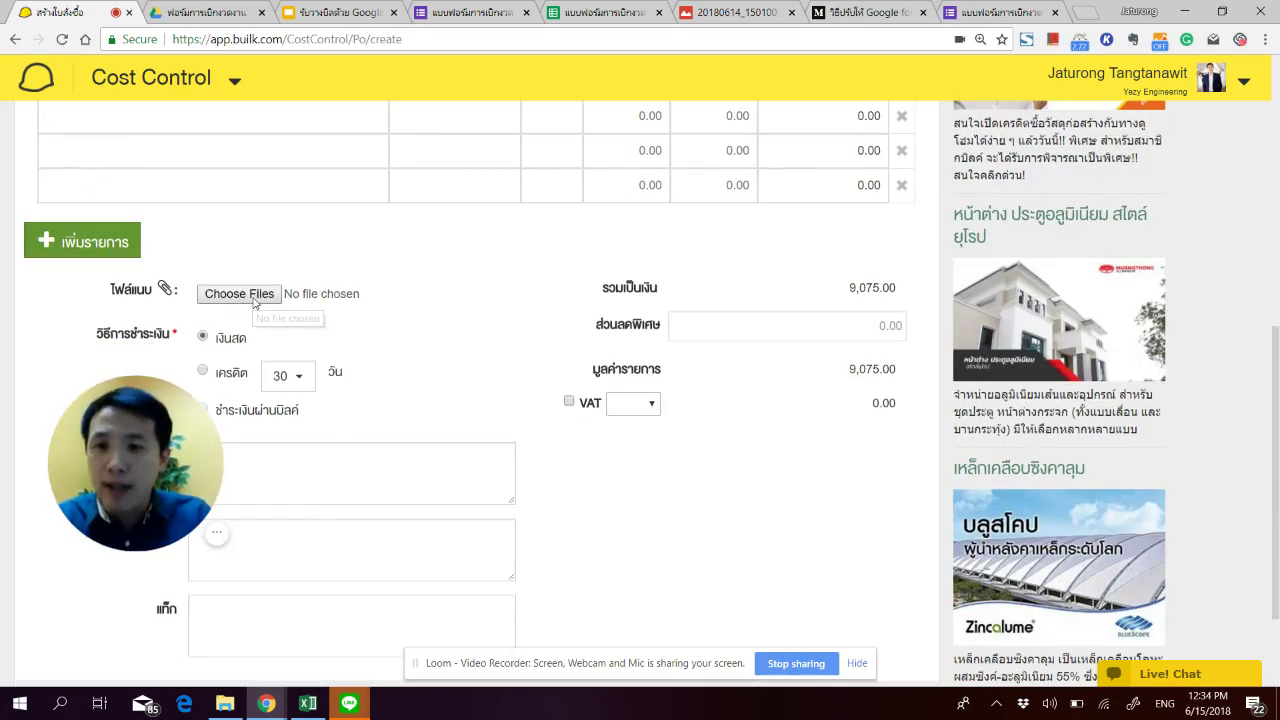
Step: Download the site photo from Google Drive and show it in its folder
left_click(239, 294)
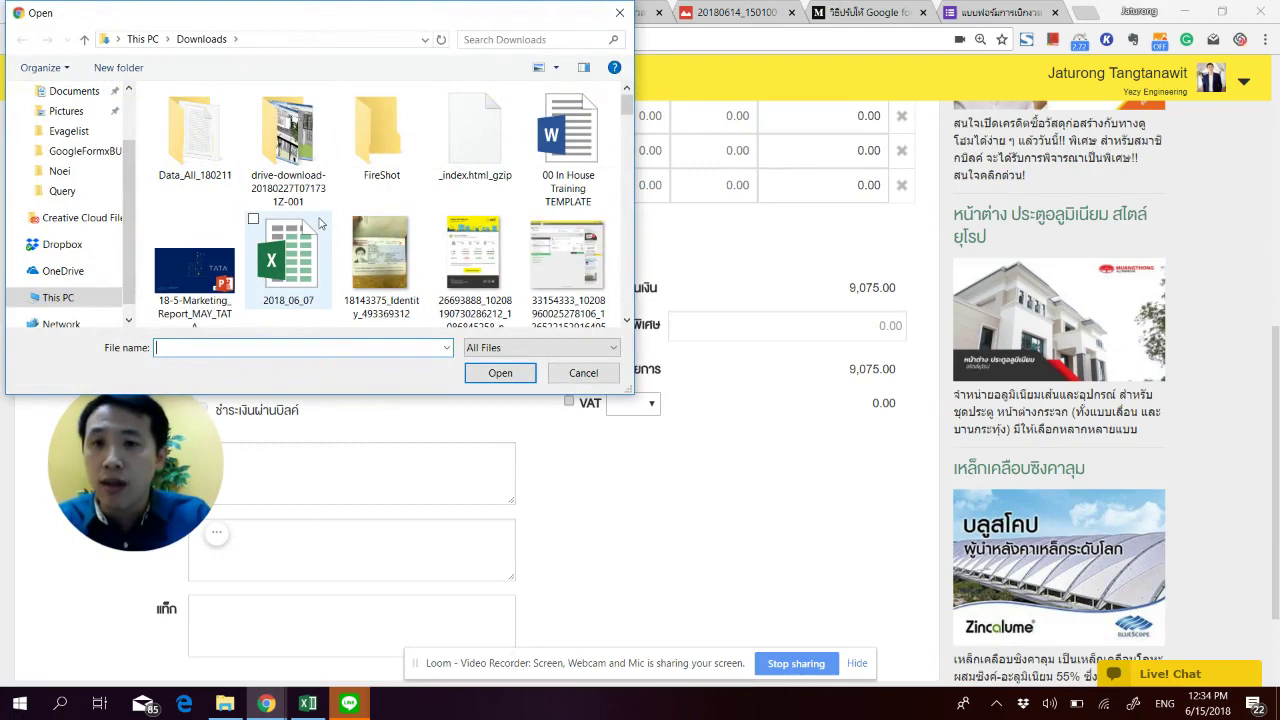
scroll(330, 240, "down", 3)
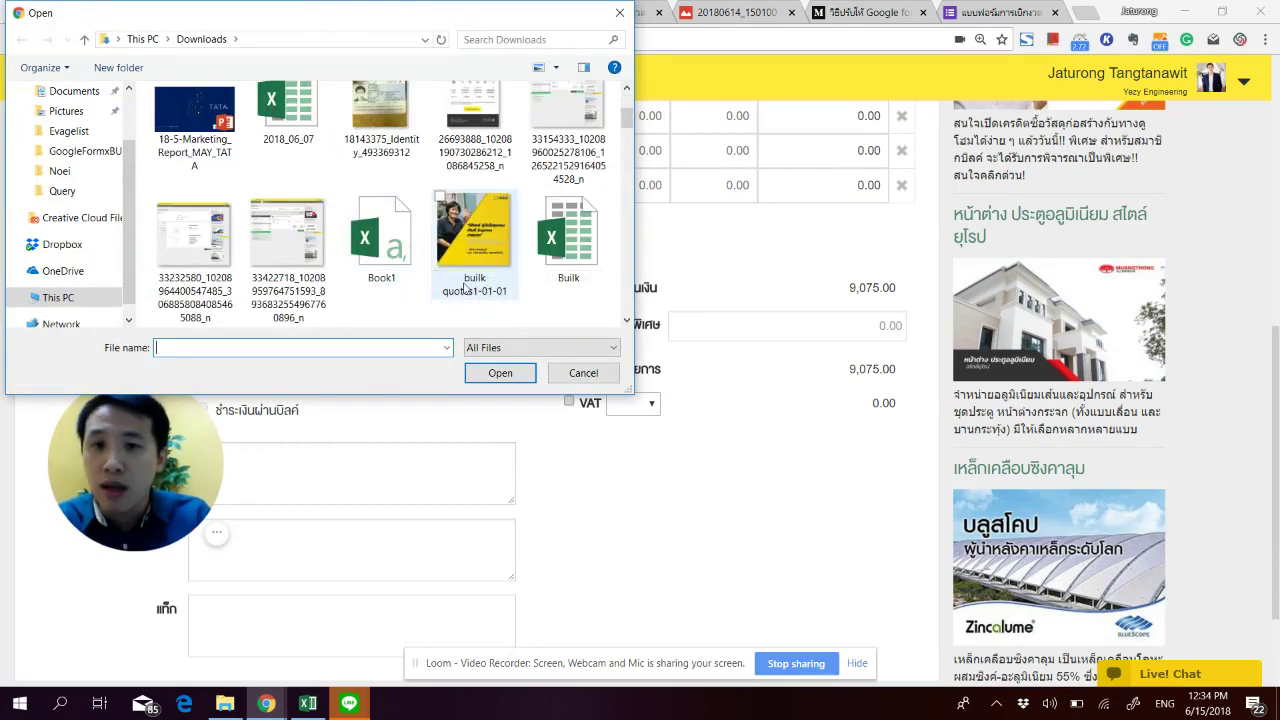
scroll(450, 230, "down", 5)
left_click(583, 373)
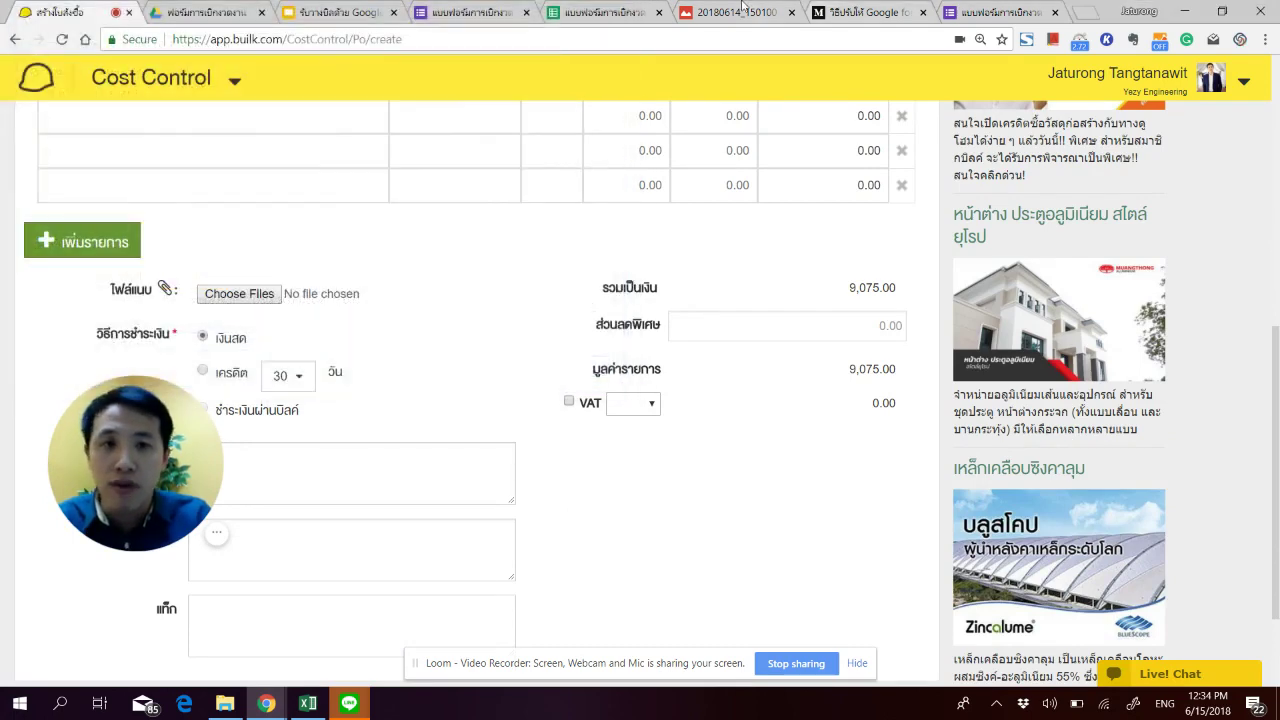
left_click(730, 12)
left_click(1157, 80)
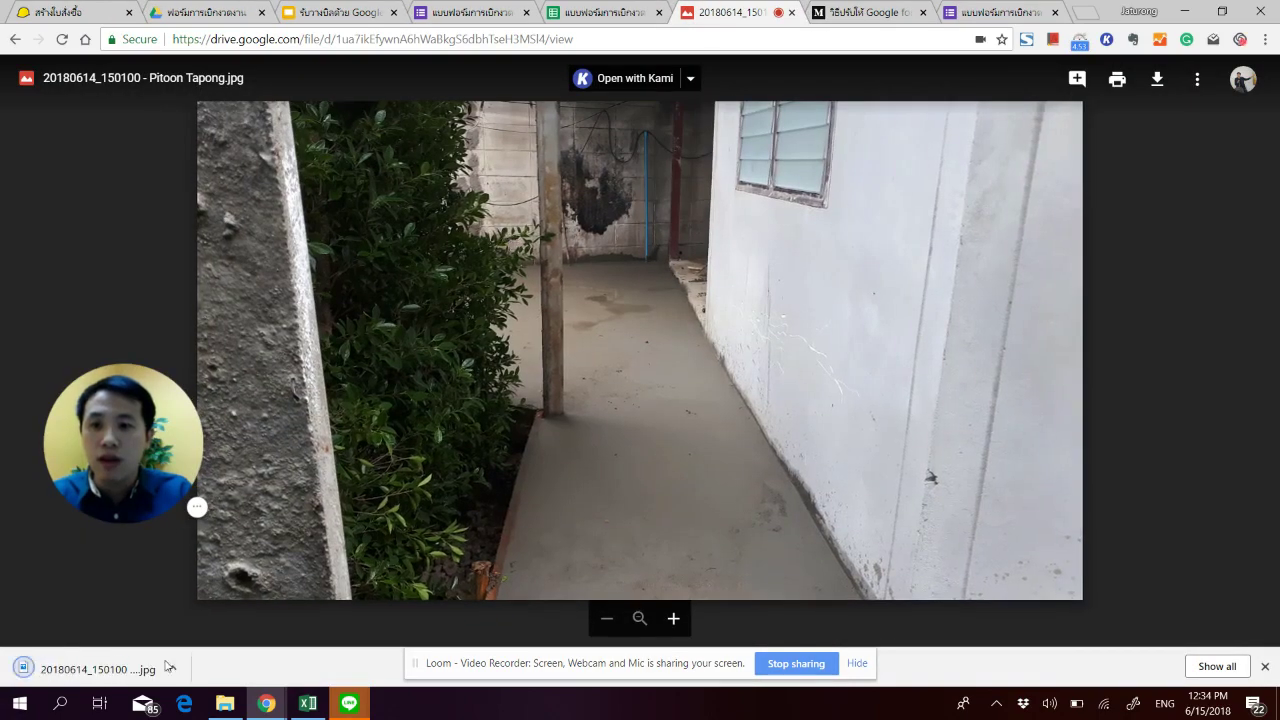
left_click(172, 668)
left_click(240, 614)
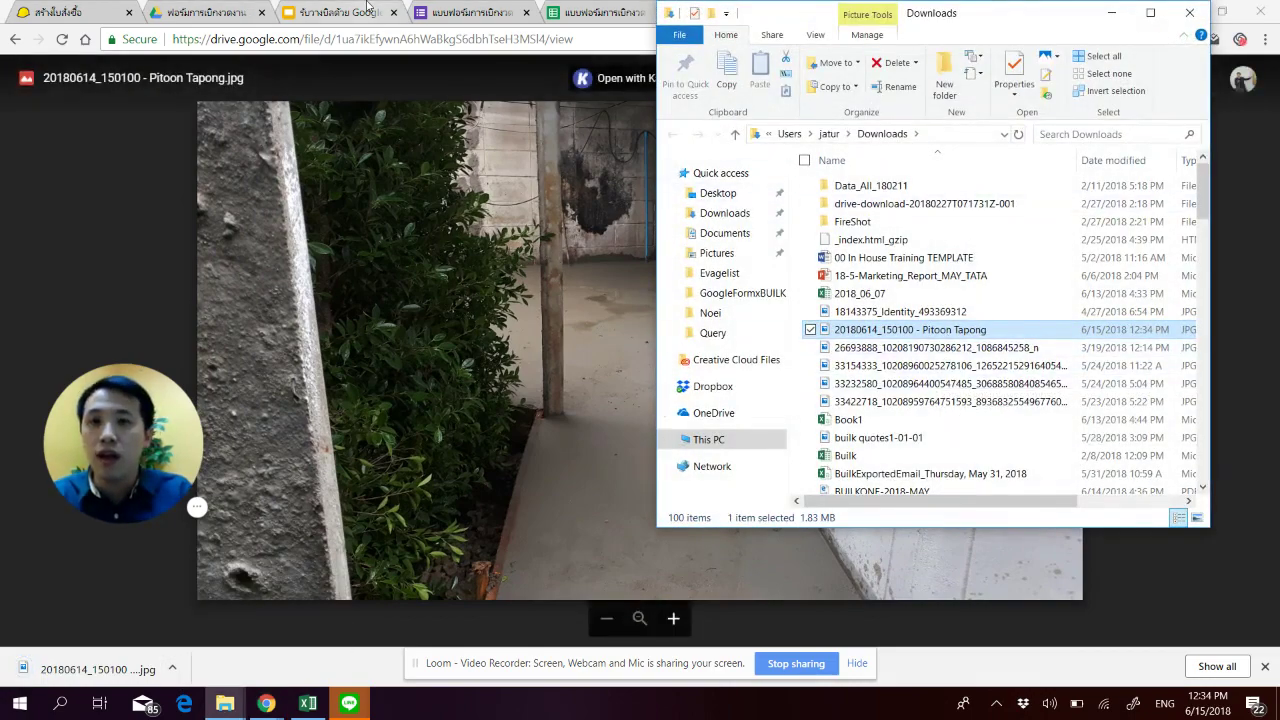
Step: Attach the downloaded site photo to the purchase order
left_click(335, 12)
left_click(70, 8)
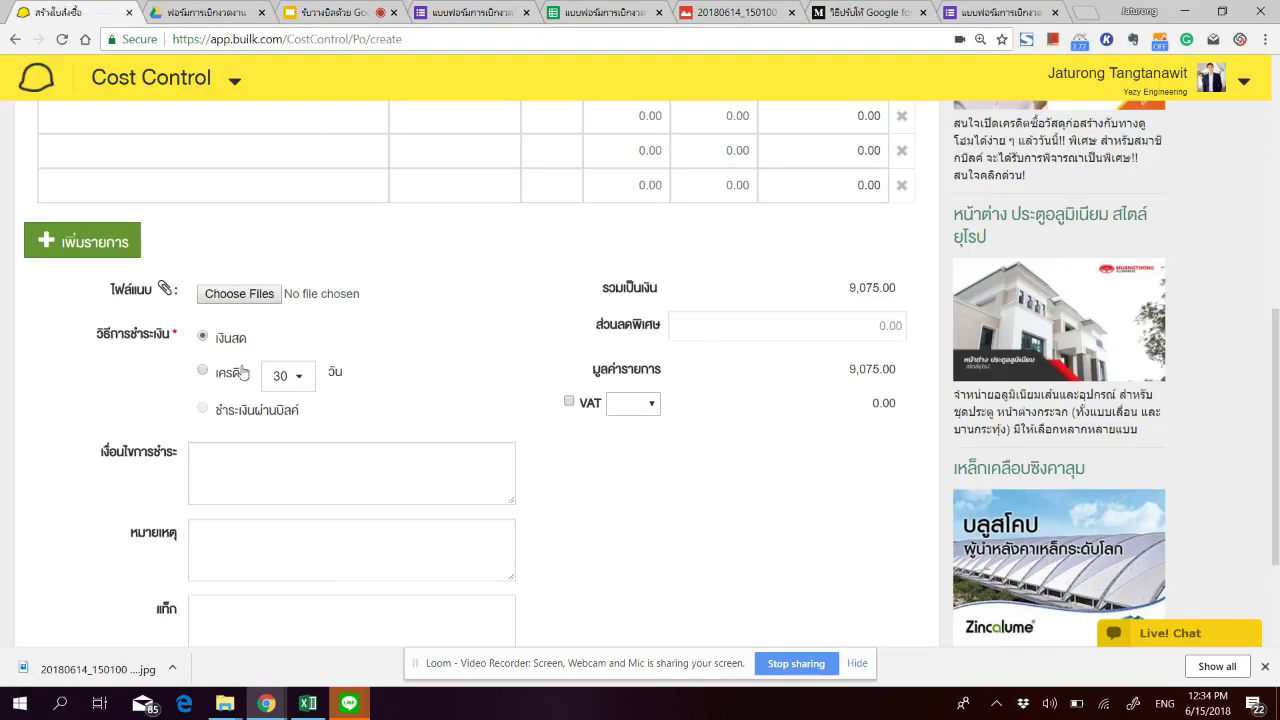
left_click(240, 296)
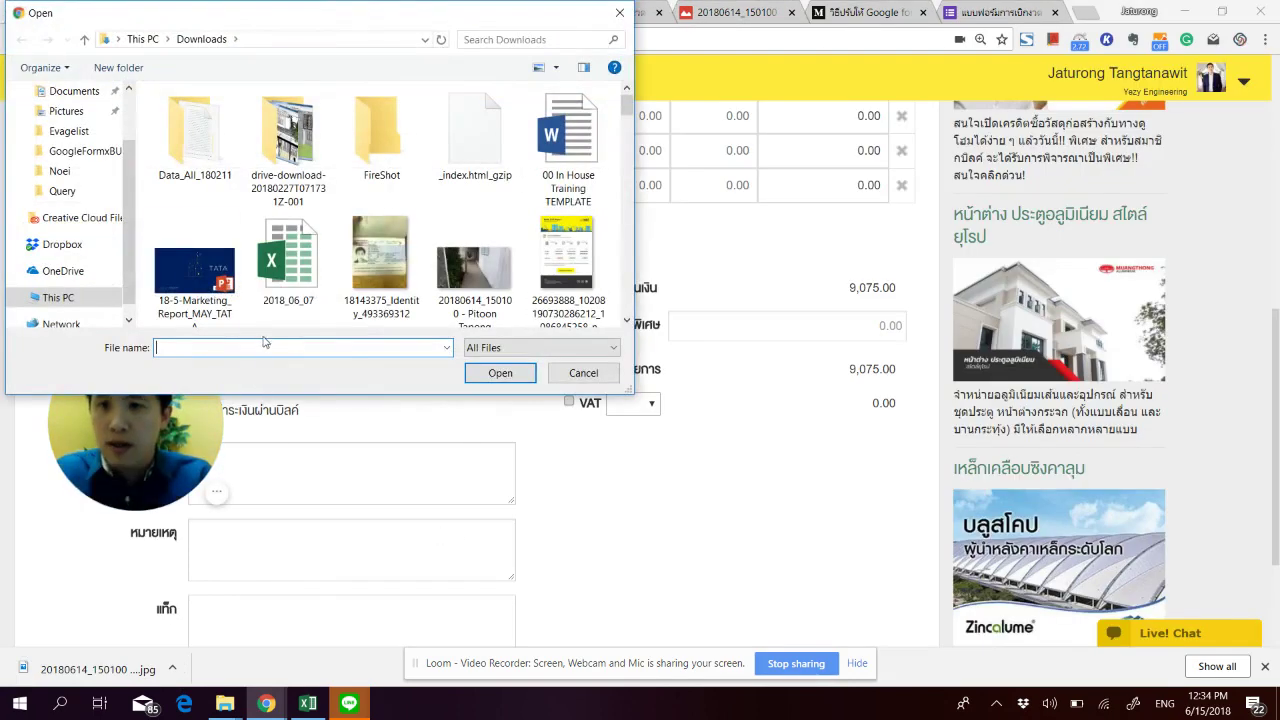
type("201")
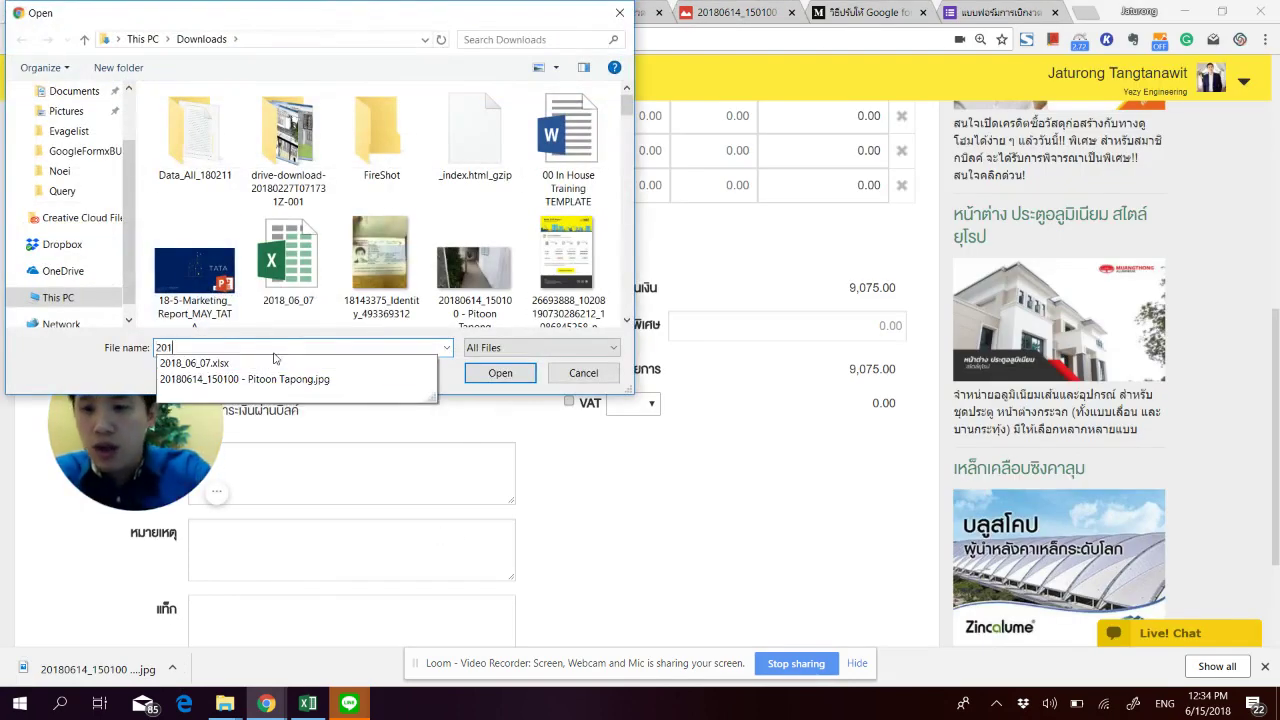
key("Down")
key("Down")
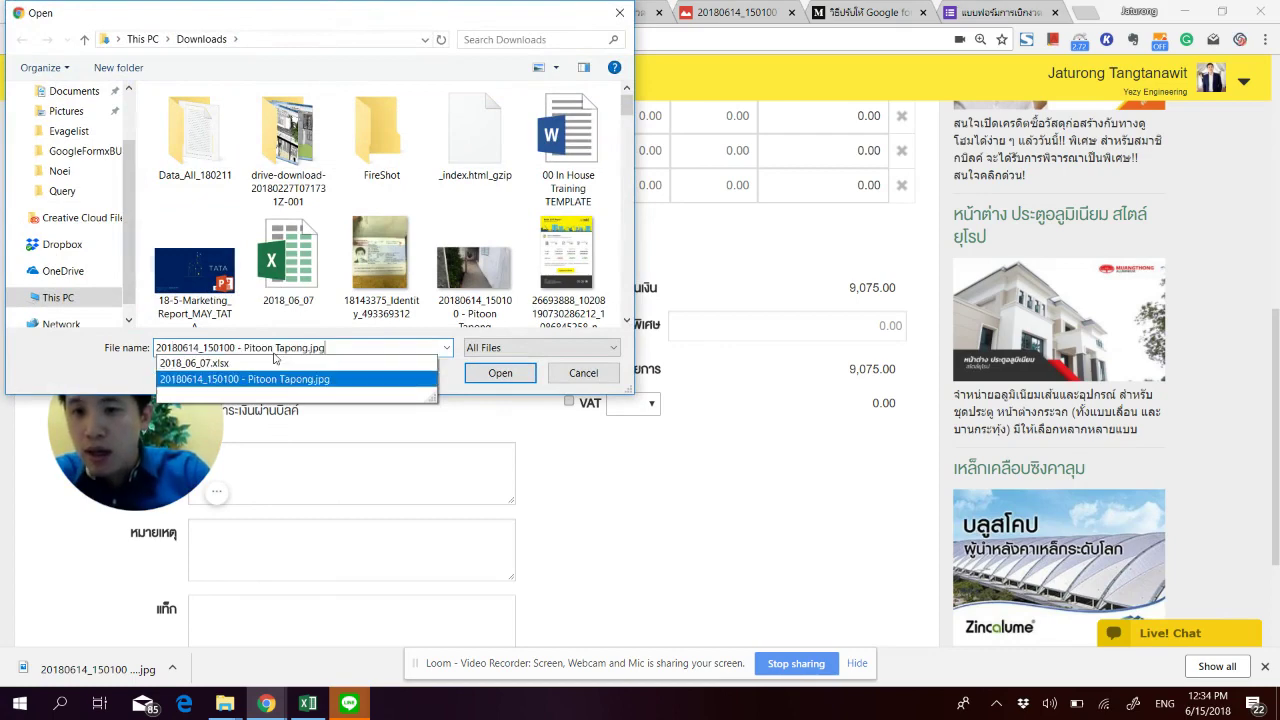
key("Return")
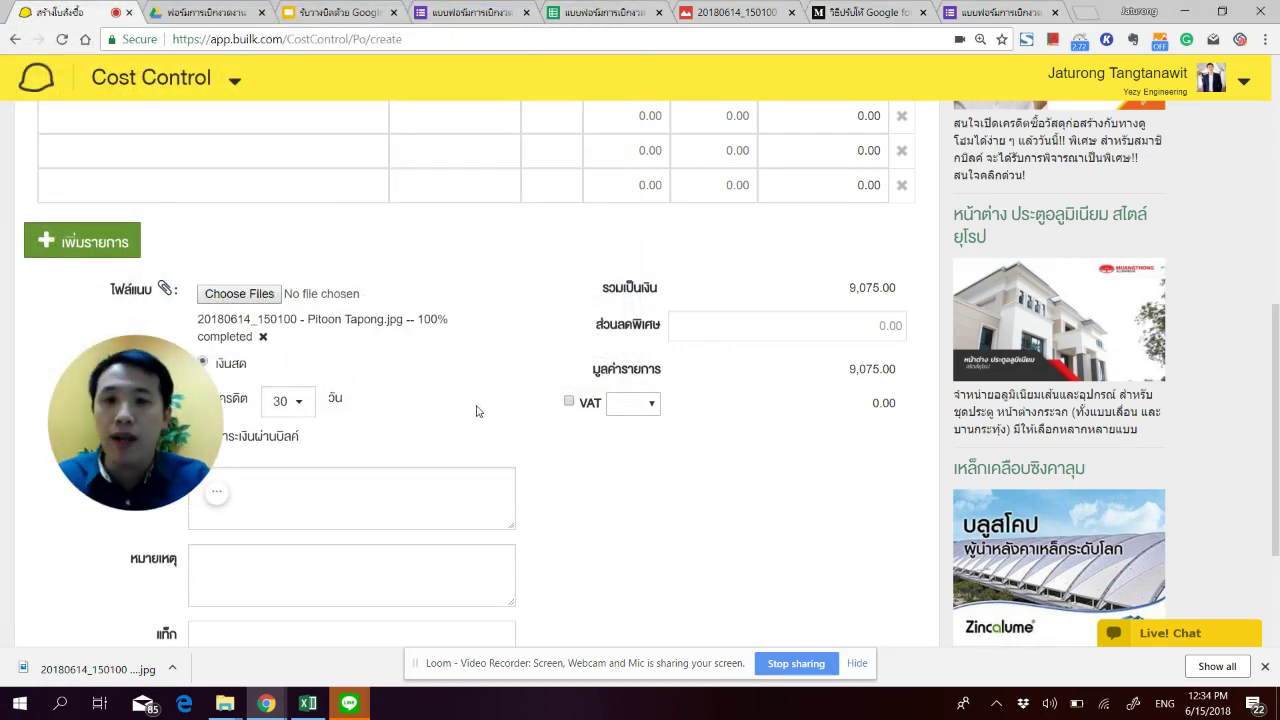
Step: Copy the ไทยพาณิชฯ (SCB) bank name from G3 into the payment-terms box
scroll(477, 420, "down", 2)
left_click(426, 305)
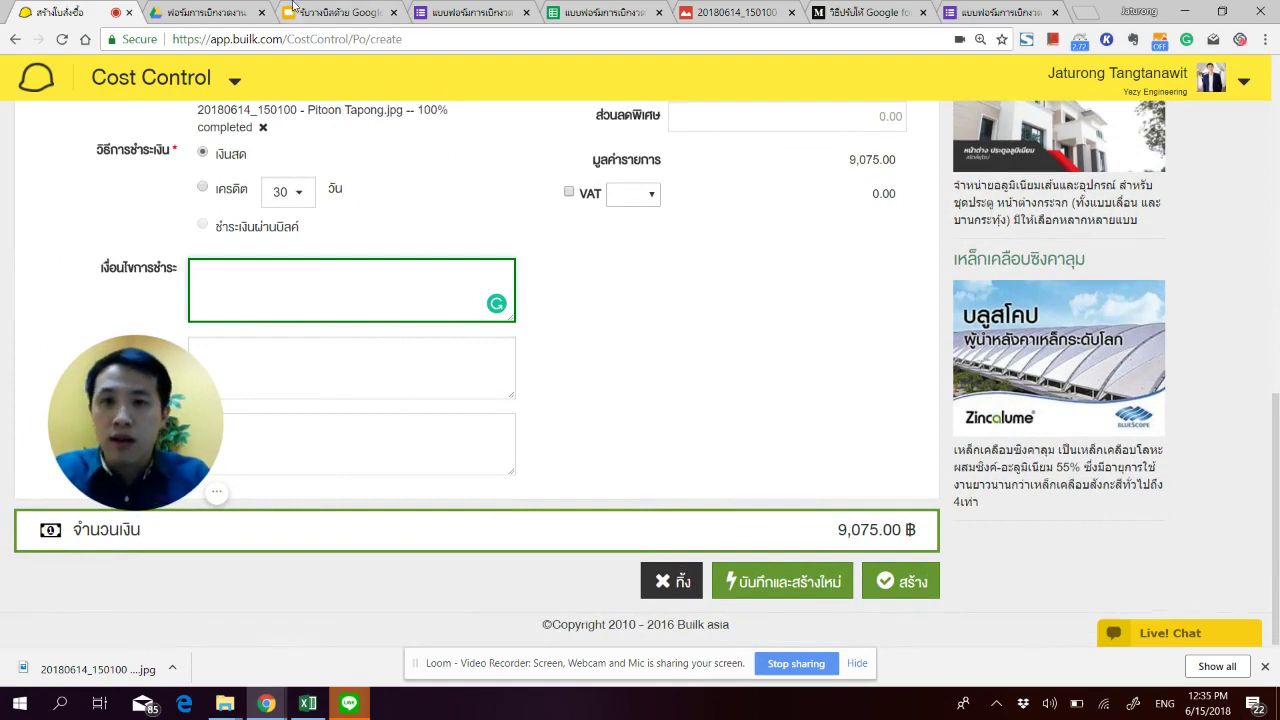
left_click(600, 12)
left_click(998, 206)
double_click(1005, 173)
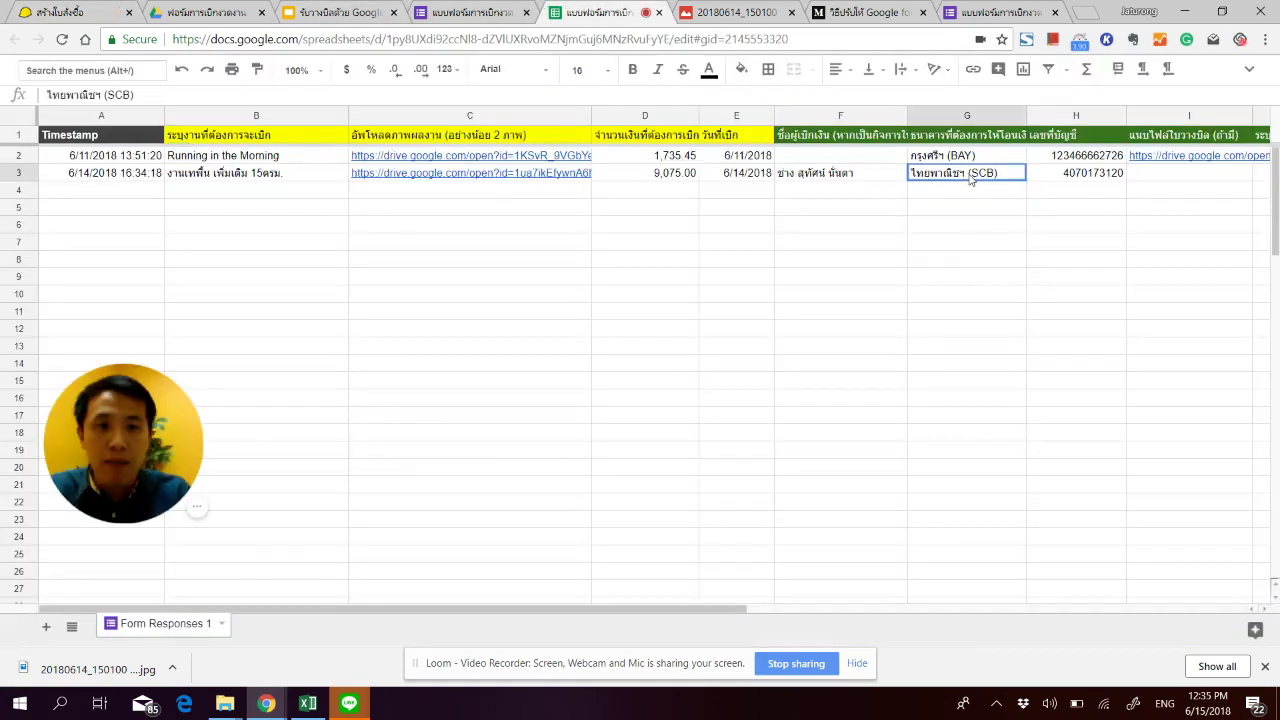
key("ctrl+a")
key("ctrl+c")
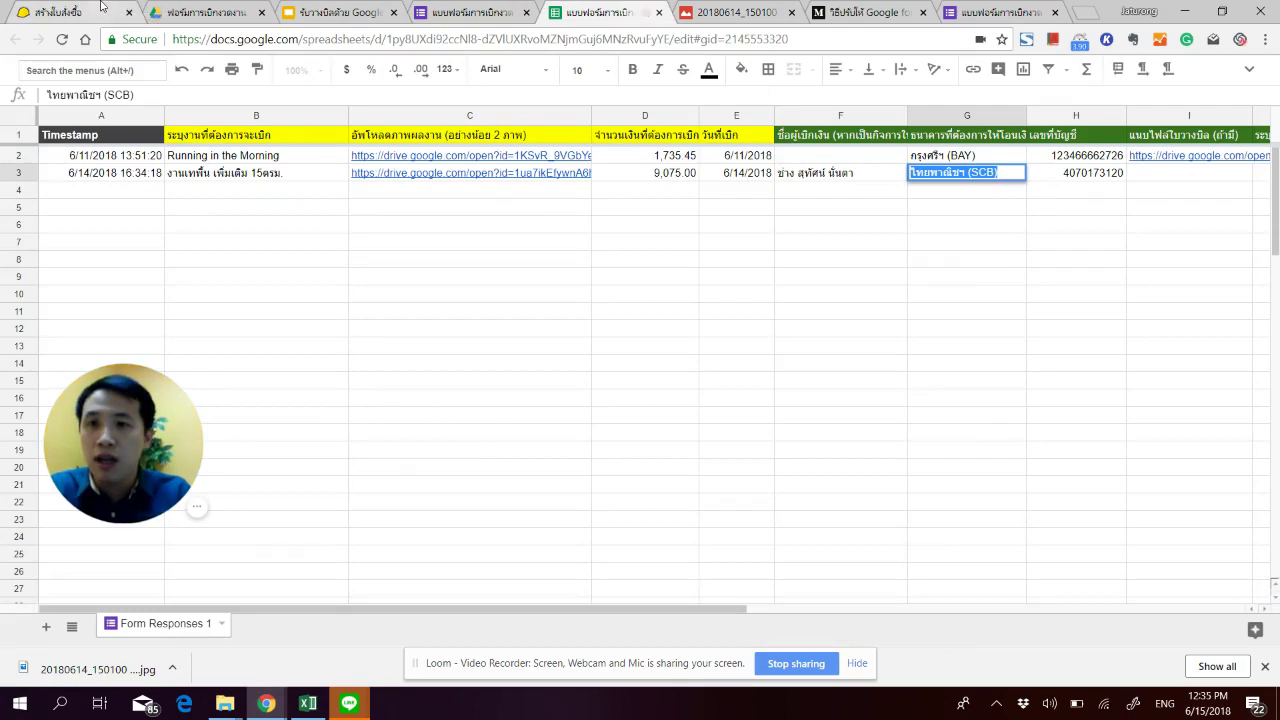
left_click(60, 12)
key("ctrl+v")
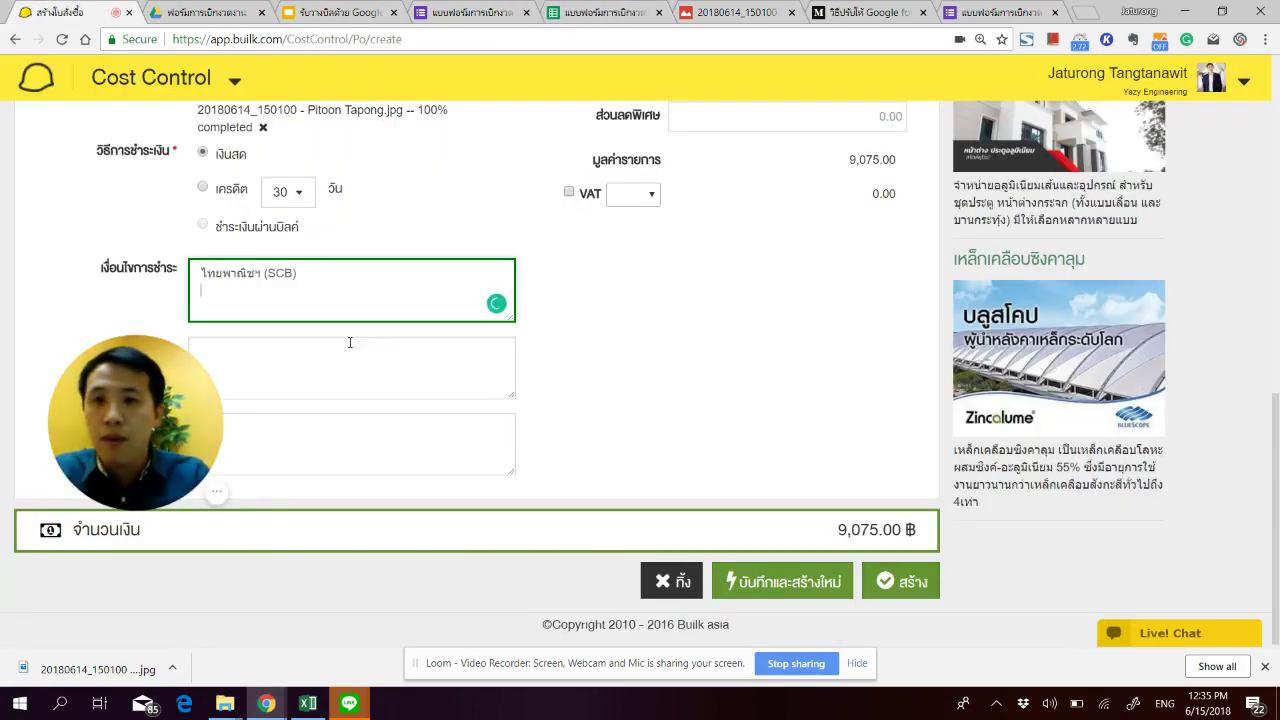
Step: Paste the H3 account number on a new line below the bank, then create the order
key("ctrl+5")
left_click(1080, 155)
double_click(1093, 173)
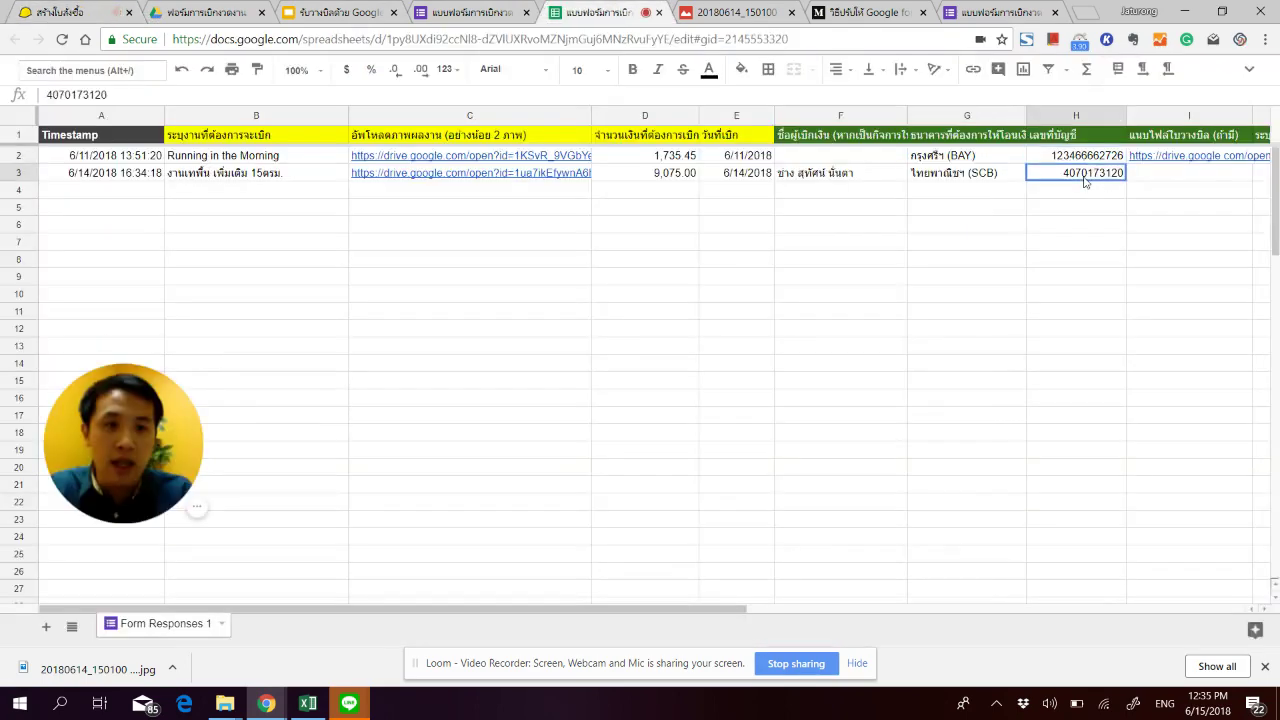
key("ctrl+a")
key("ctrl+c")
left_click(52, 10)
key("Return")
key("ctrl+v")
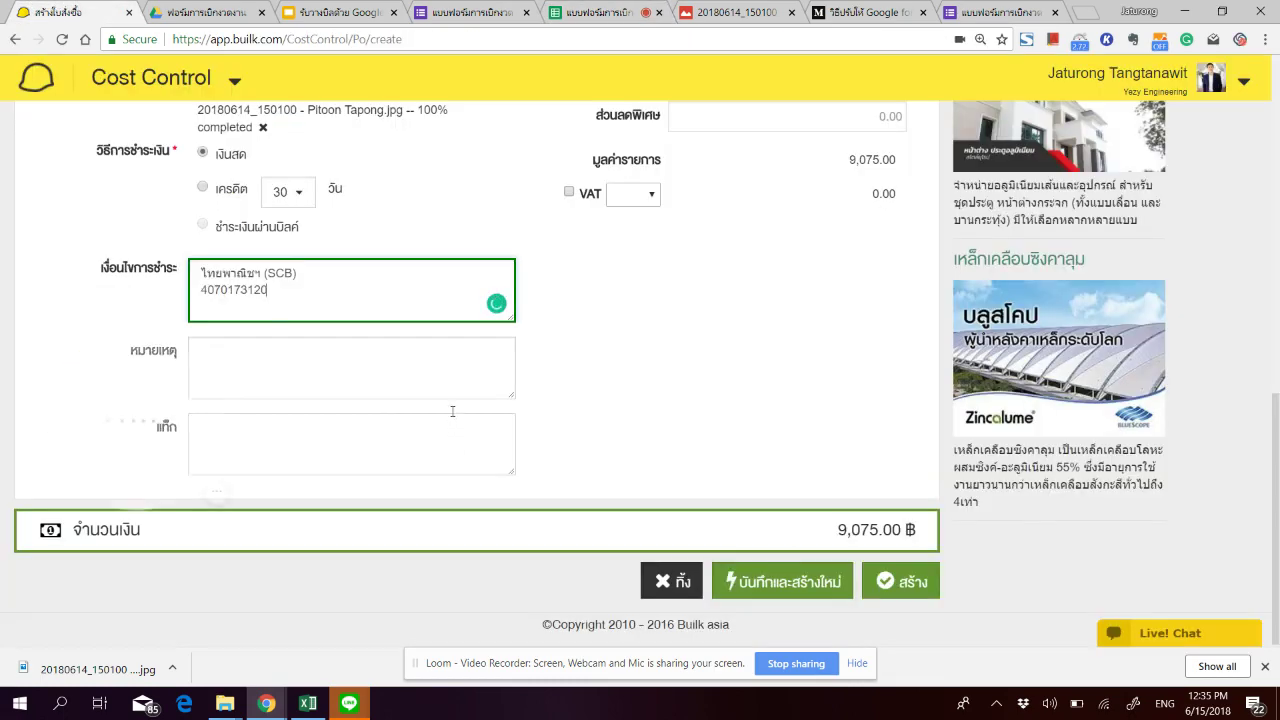
left_click(876, 586)
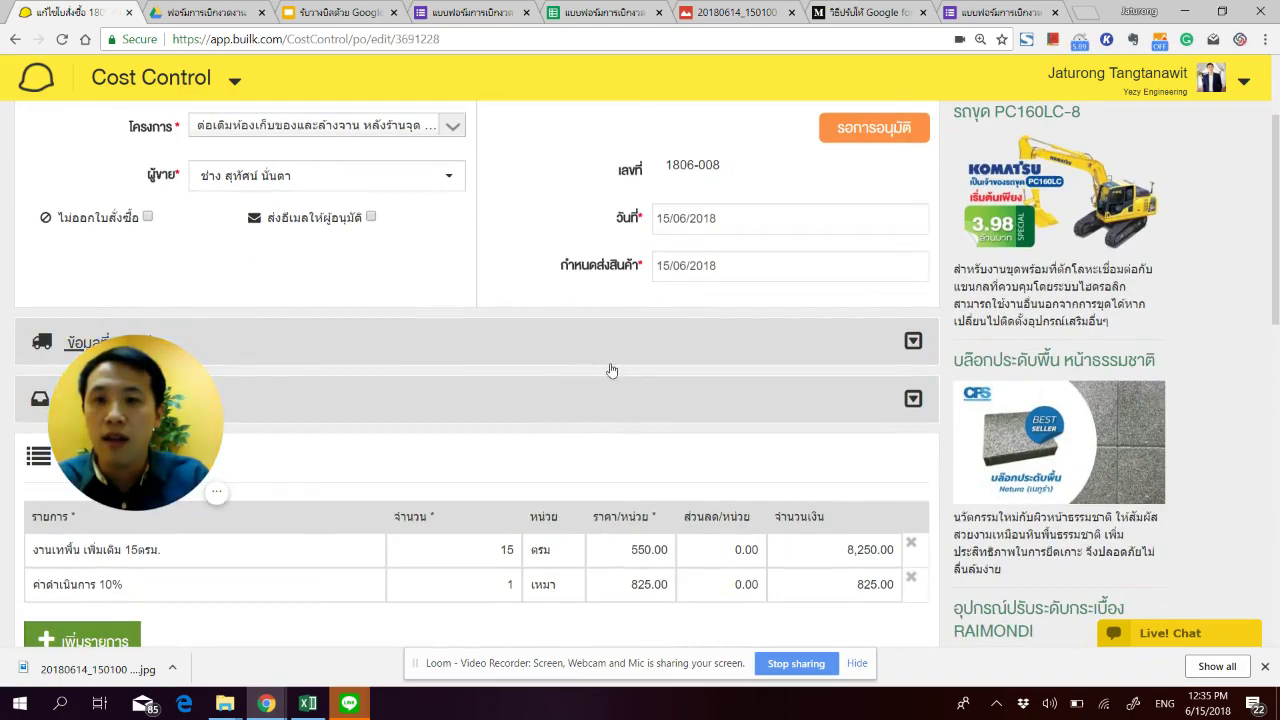
Step: Select both order items for cost allocation and confirm overriding the existing allocation
scroll(612, 372, "down", 3)
scroll(626, 390, "down", 4)
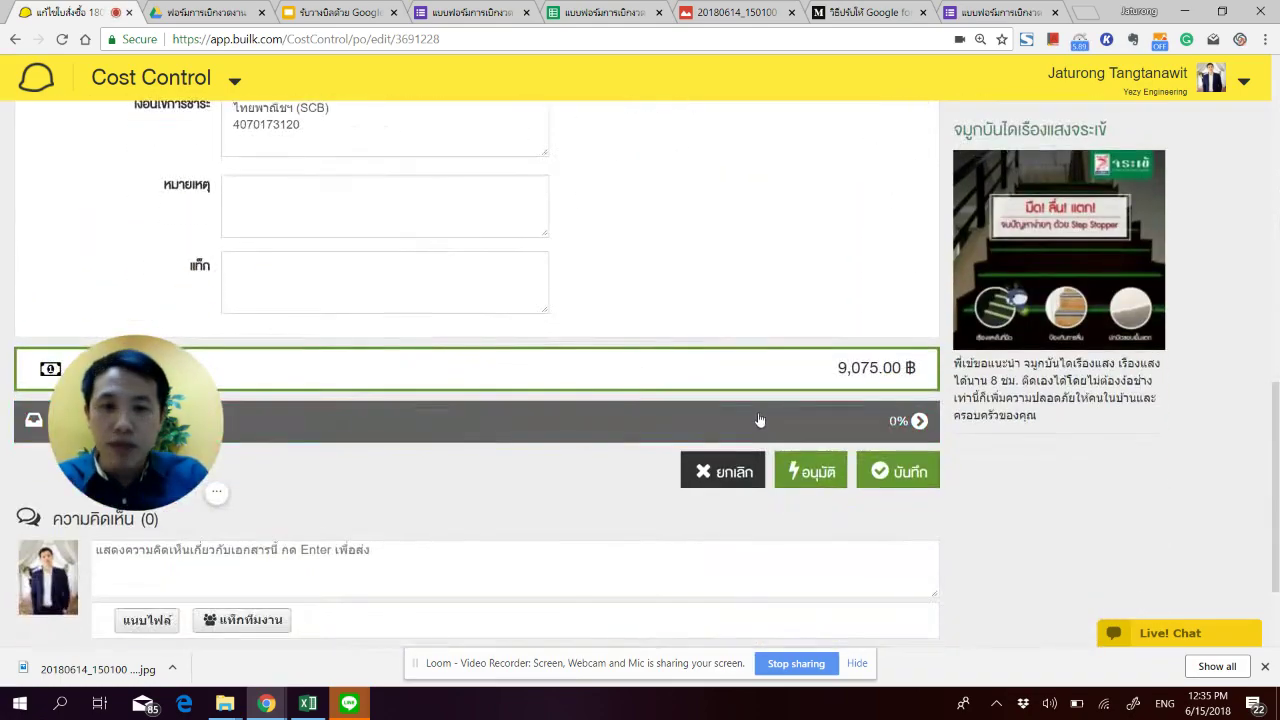
left_click(736, 424)
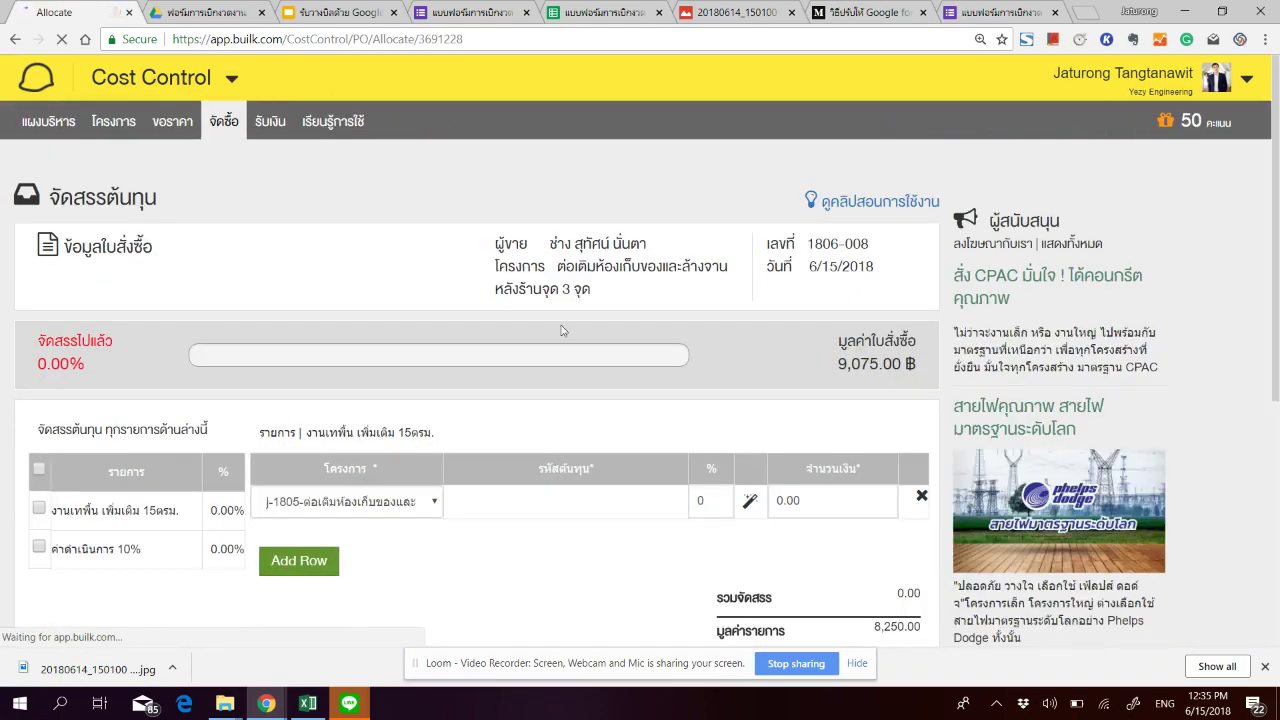
scroll(3, 323, "down", 2)
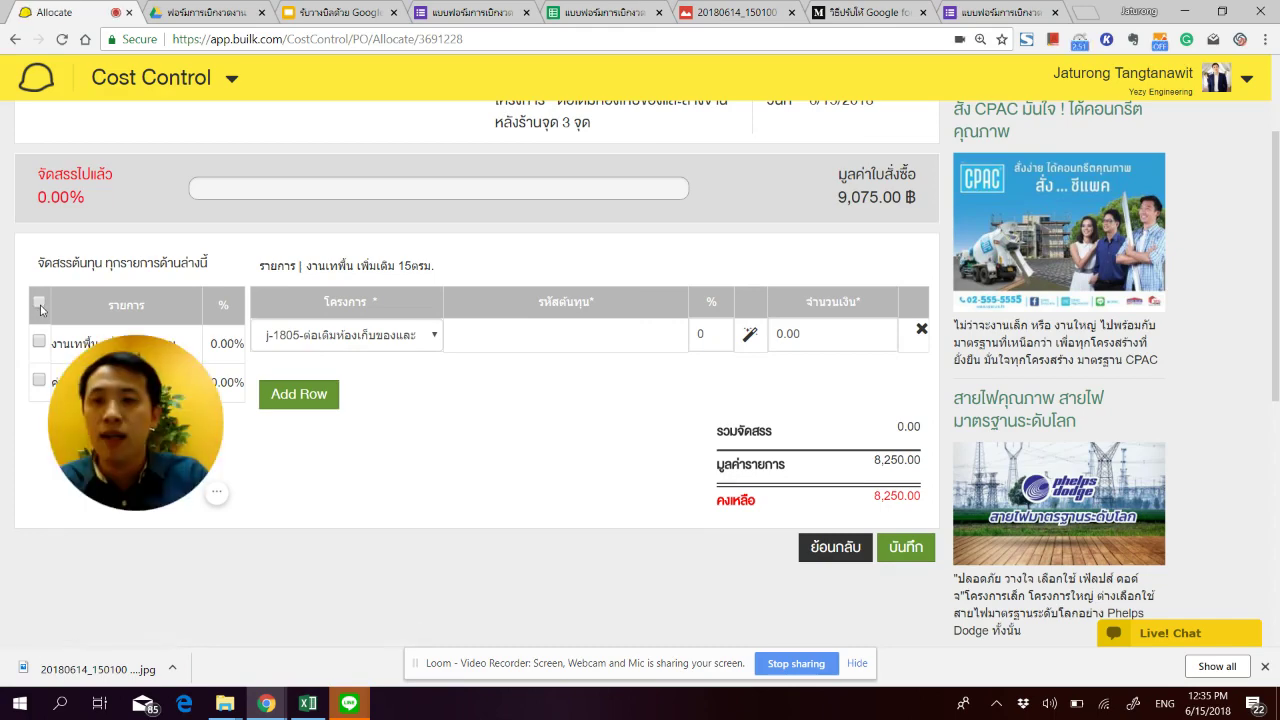
left_click(38, 301)
left_click(737, 148)
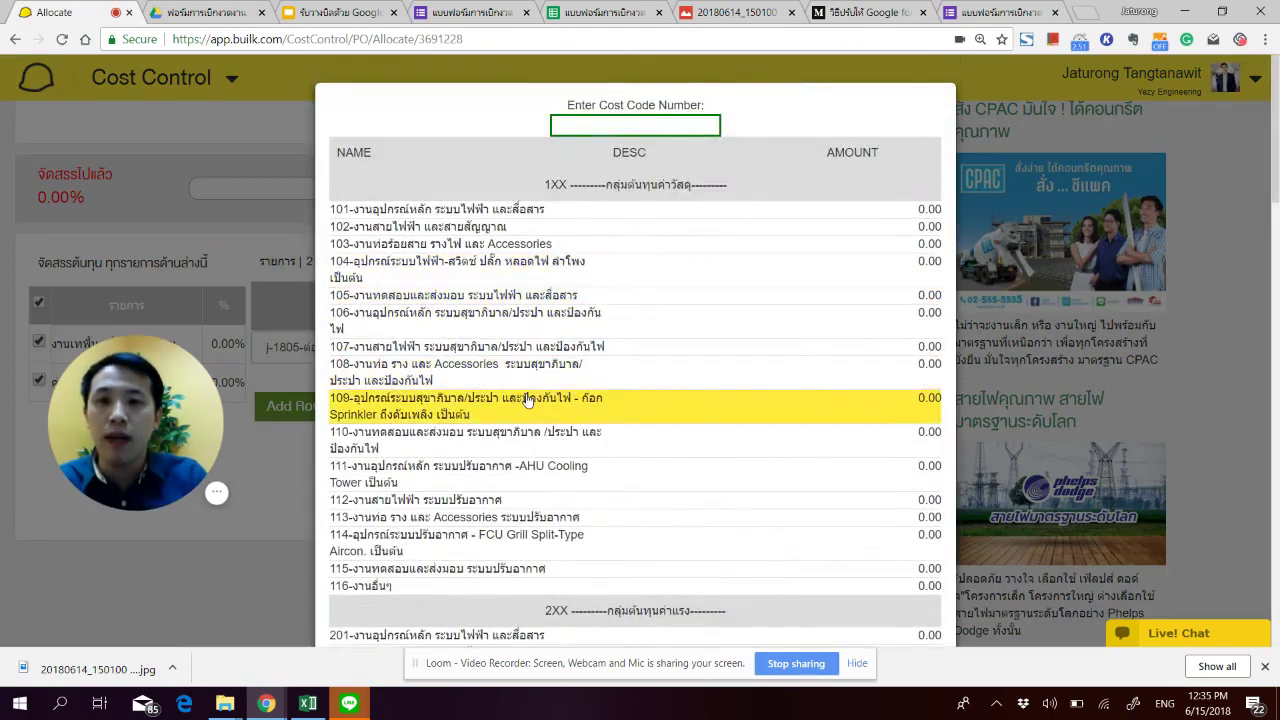
Step: Allocate 100% to cost code 416-งานอื่นๆ, apply it, and save
scroll(538, 405, "down", 5)
scroll(538, 405, "down", 6)
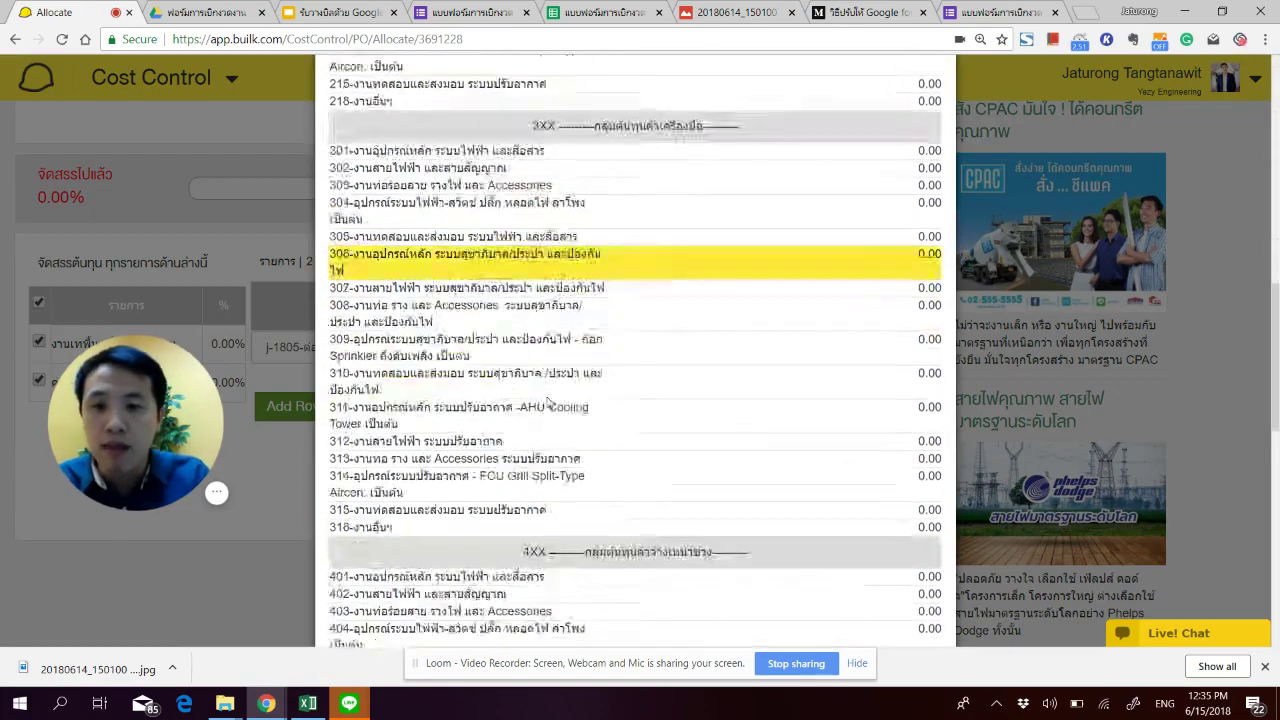
scroll(530, 405, "down", 2)
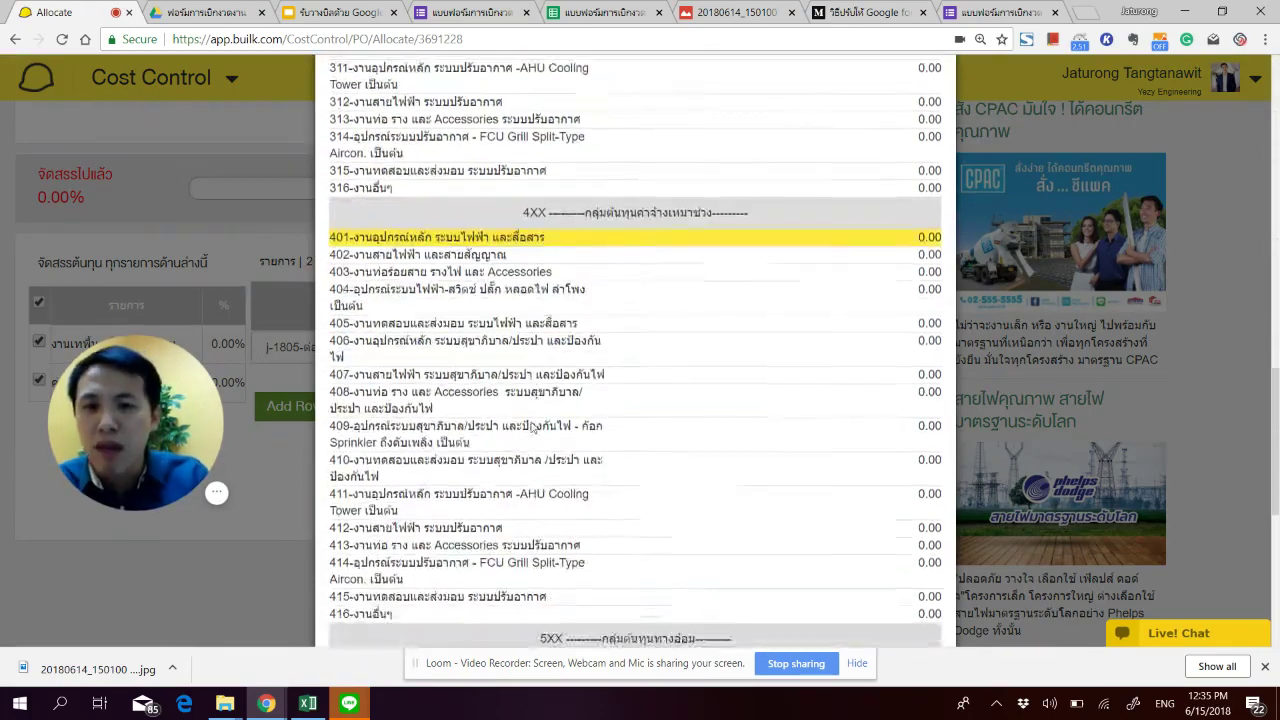
scroll(504, 557, "down", 2)
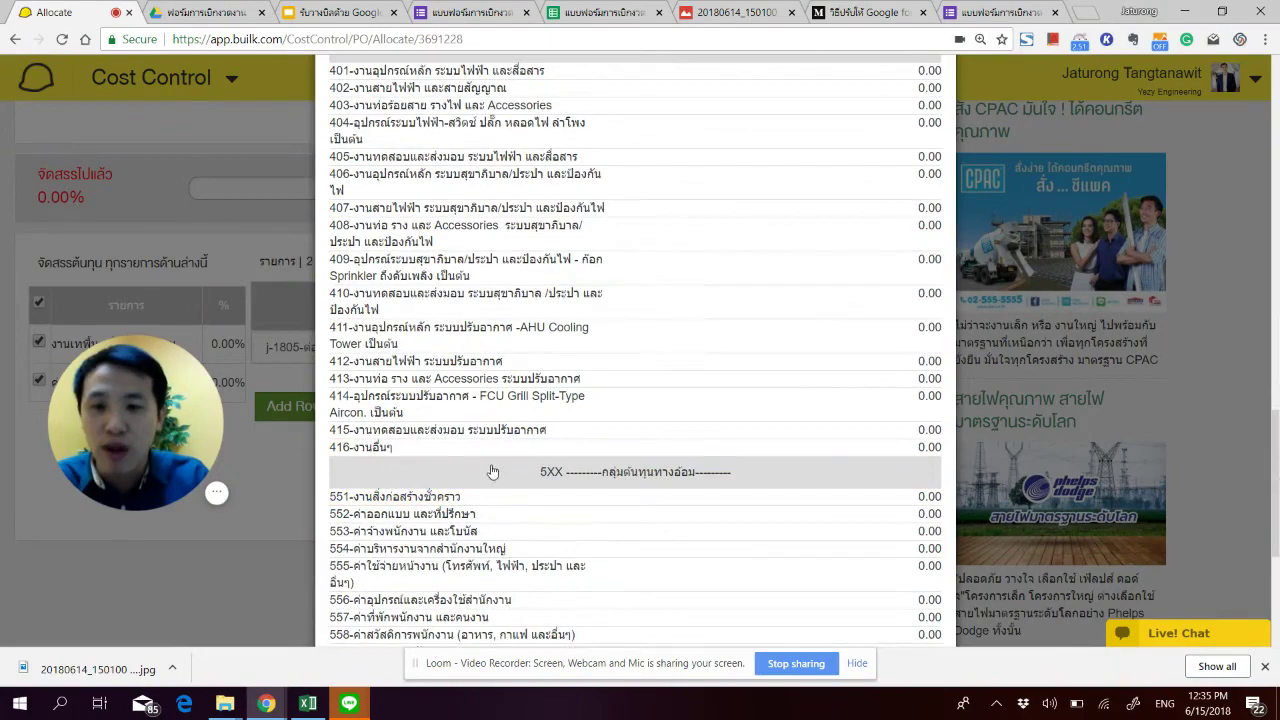
left_click(500, 449)
type("100")
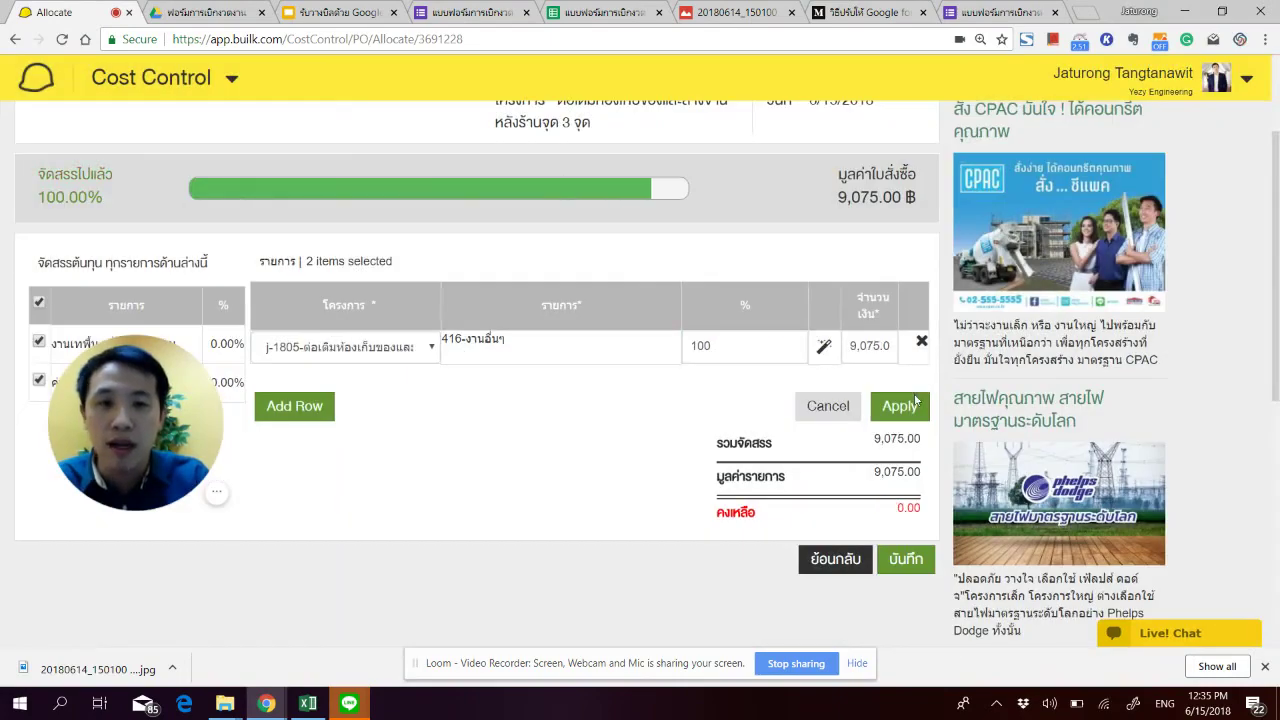
left_click(899, 405)
left_click(910, 546)
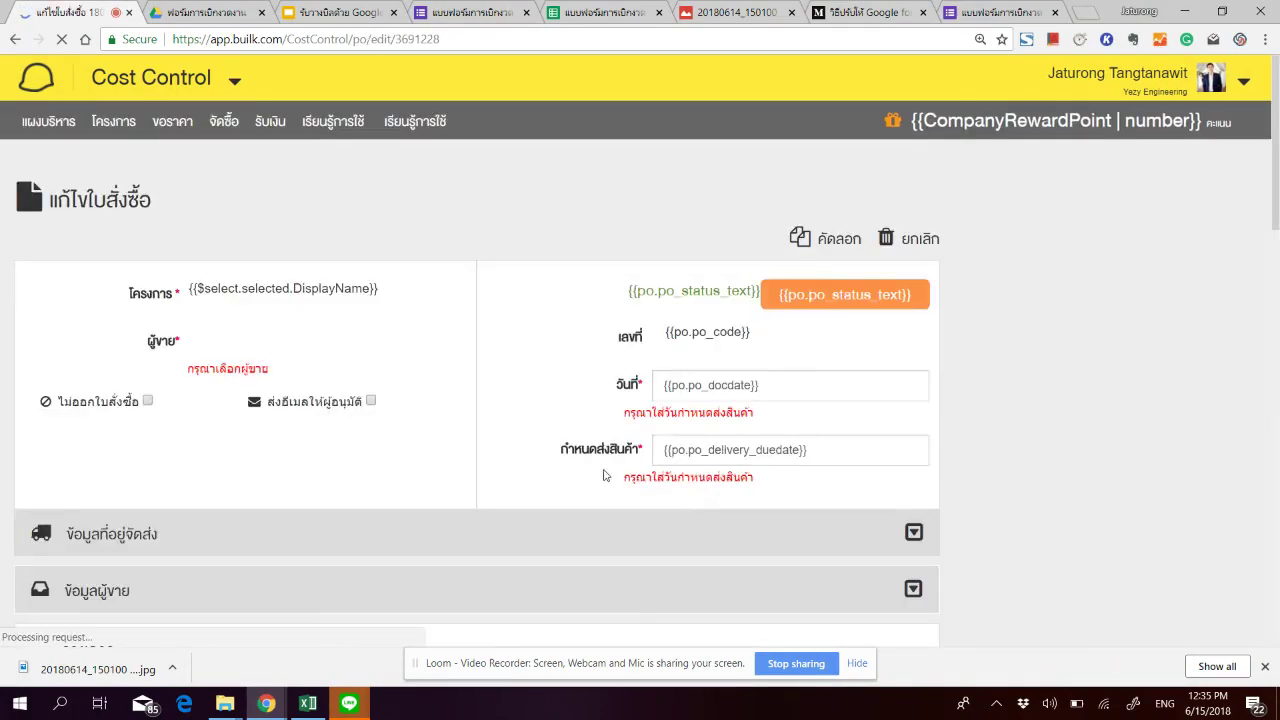
Step: Approve purchase order 1806-008 from the bottom of its edit page
scroll(618, 450, "down", 5)
scroll(618, 450, "down", 4)
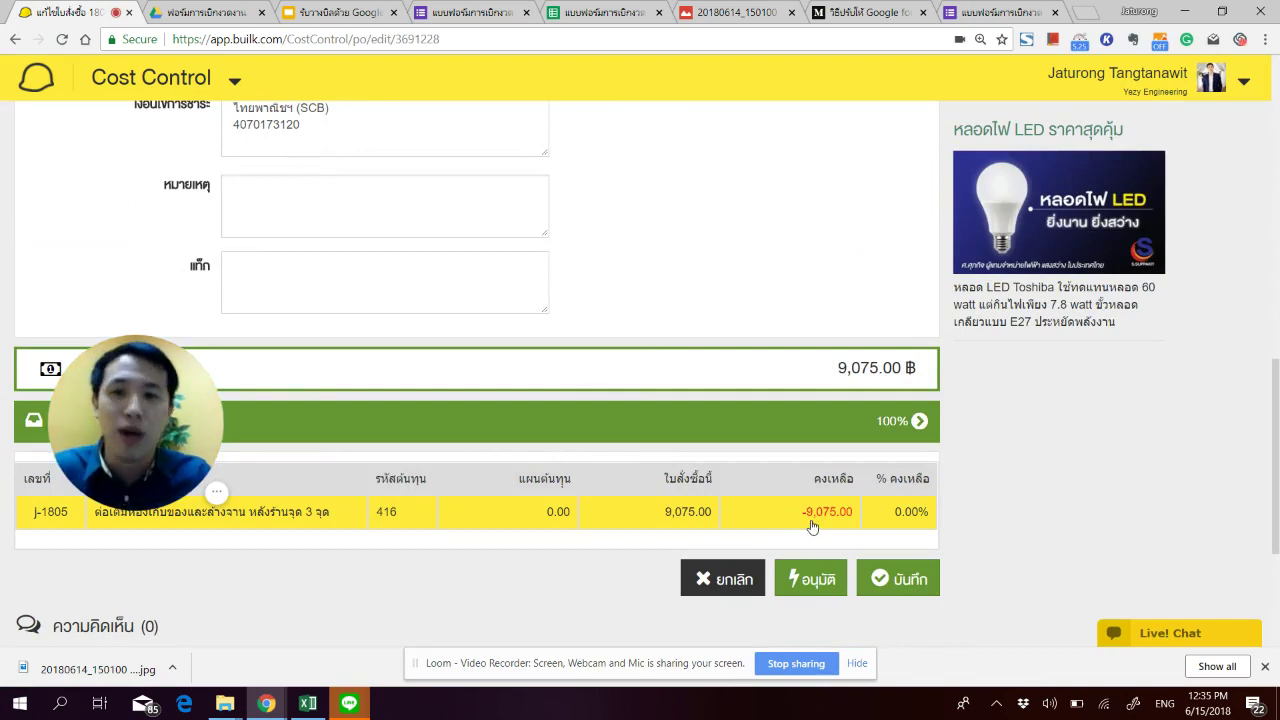
scroll(805, 525, "down", 1)
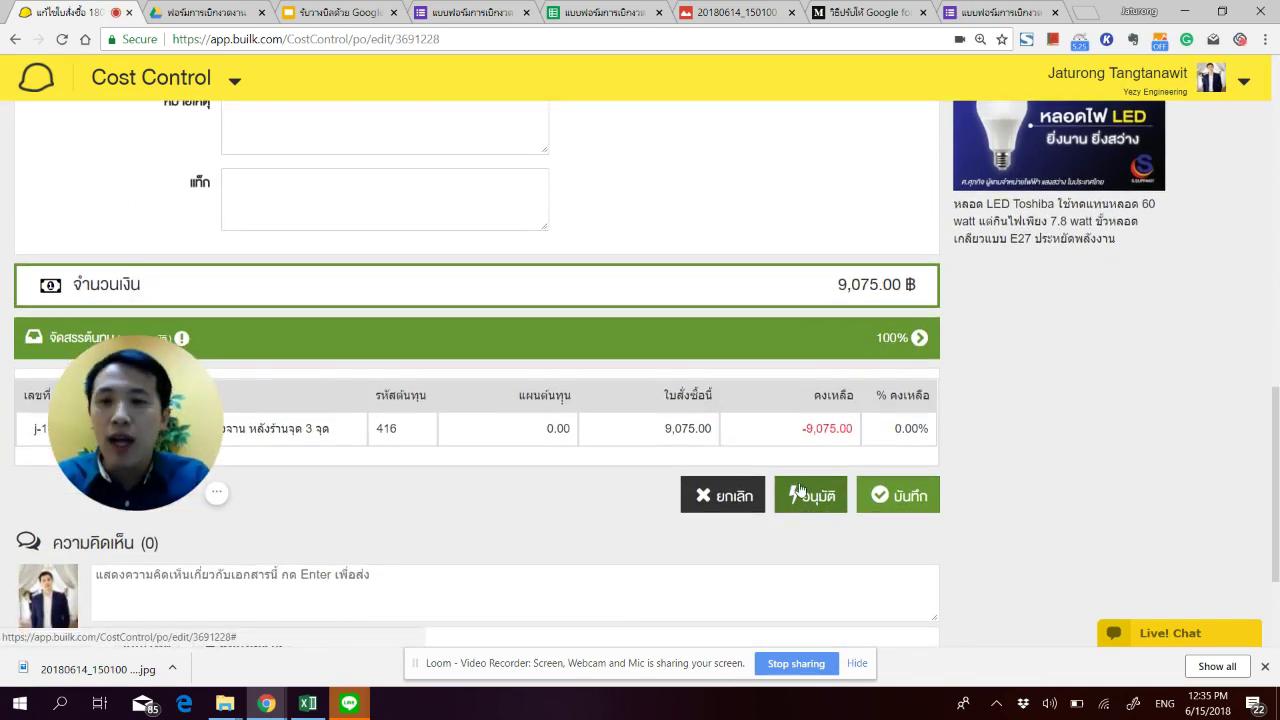
left_click(815, 496)
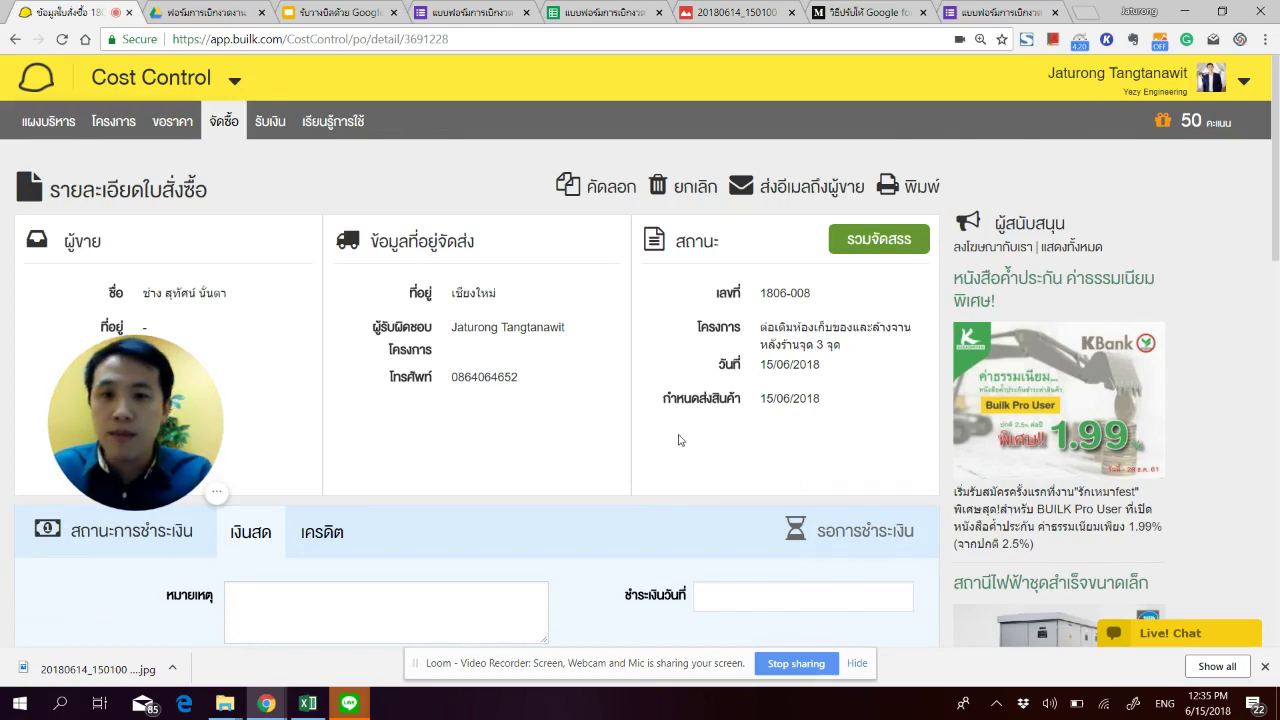
scroll(651, 423, "down", 4)
scroll(605, 445, "down", 7)
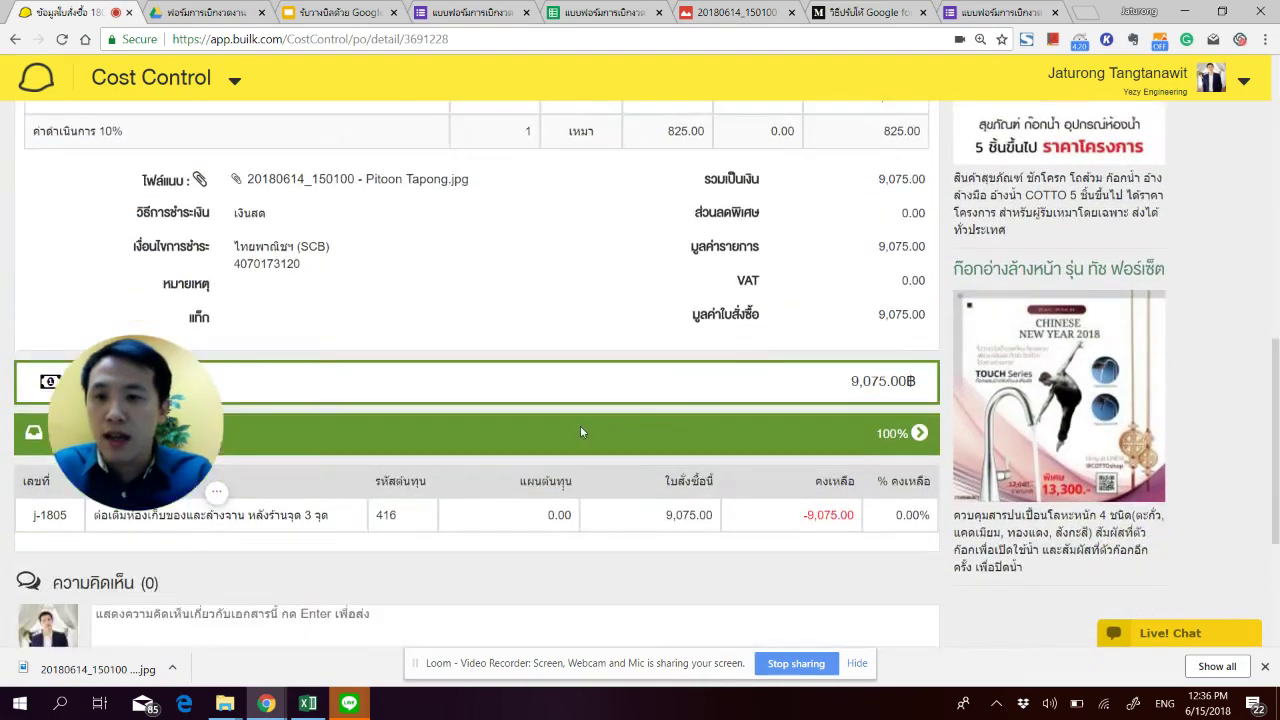
scroll(577, 430, "up", 4)
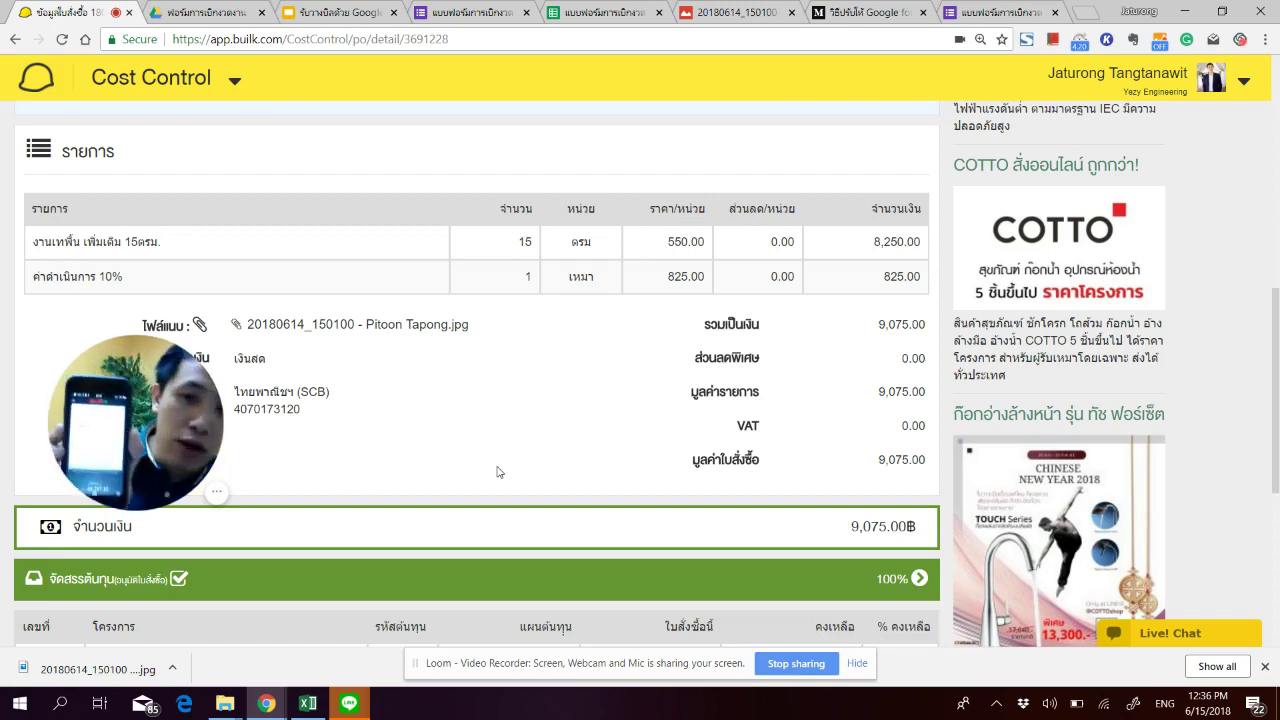
Step: Record the order's payment date as 15 June 2018, then return to the responses sheet
scroll(499, 472, "up", 3)
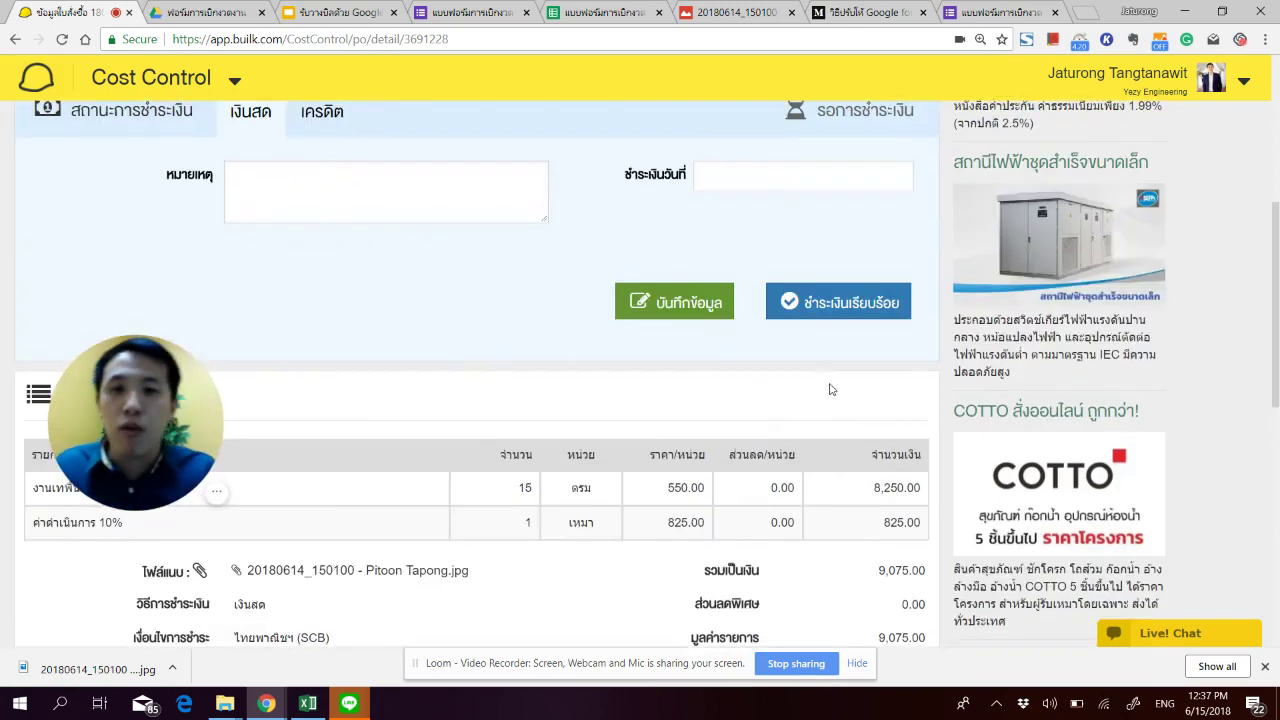
left_click(700, 264)
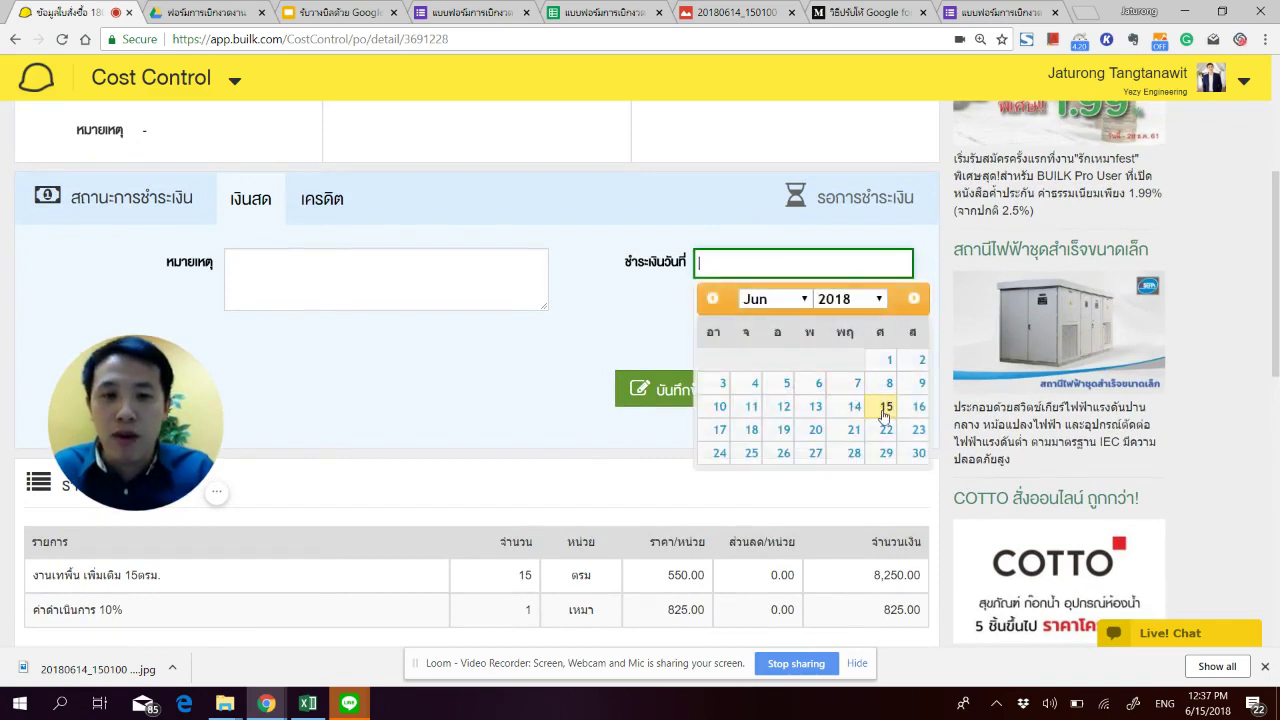
left_click(886, 406)
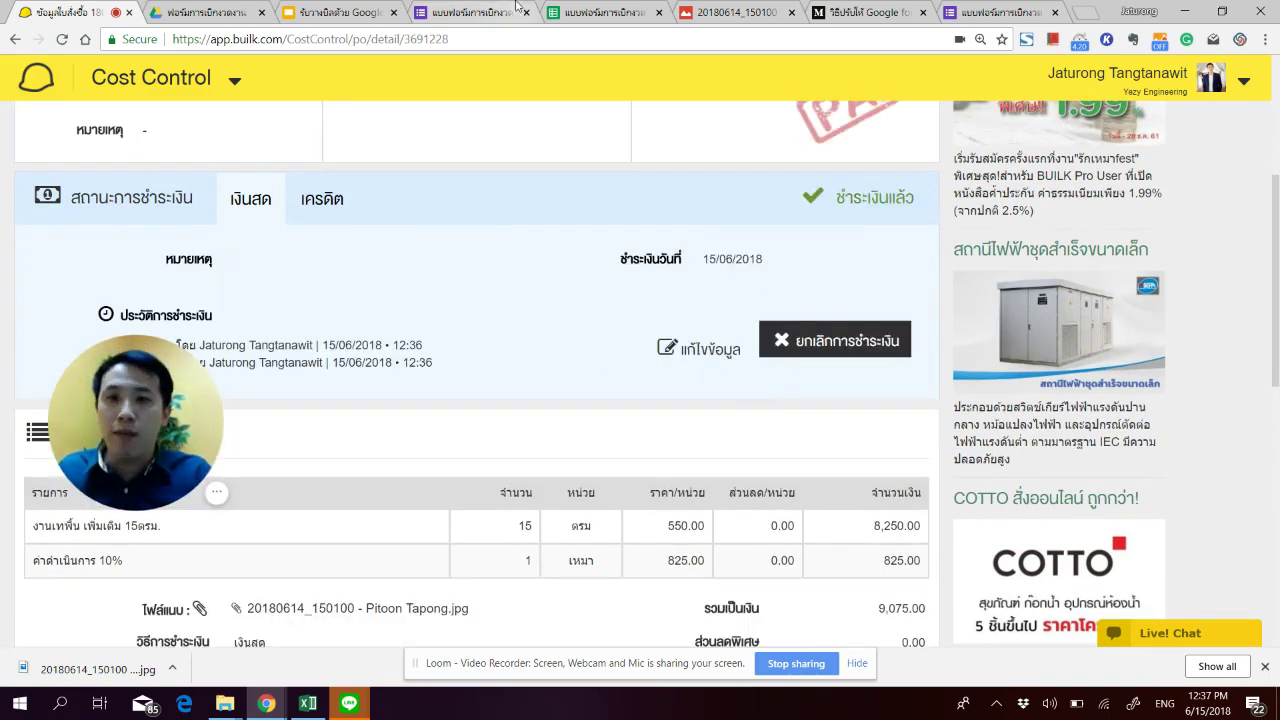
left_click(590, 16)
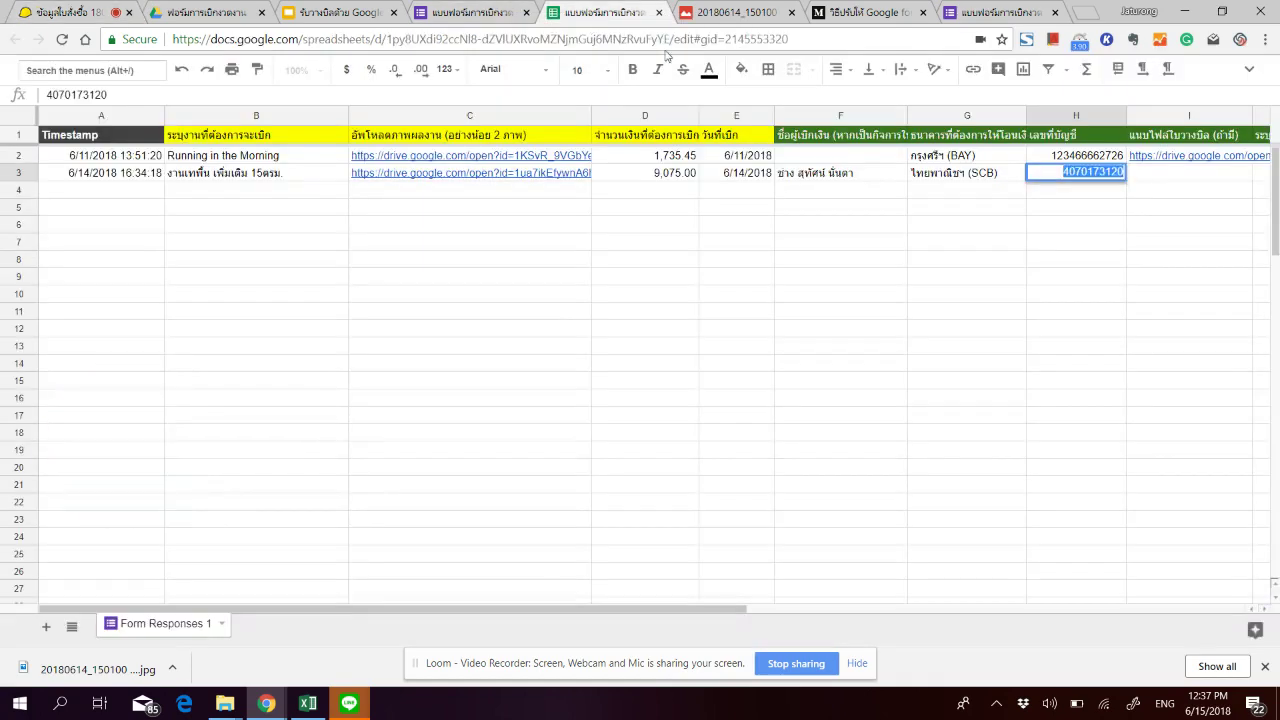
Step: Enter 'อนุมัติโอน' in cell K3 to mark the second response's transfer approved
left_click(1163, 259)
left_click(1191, 176)
key("Right")
key("Right")
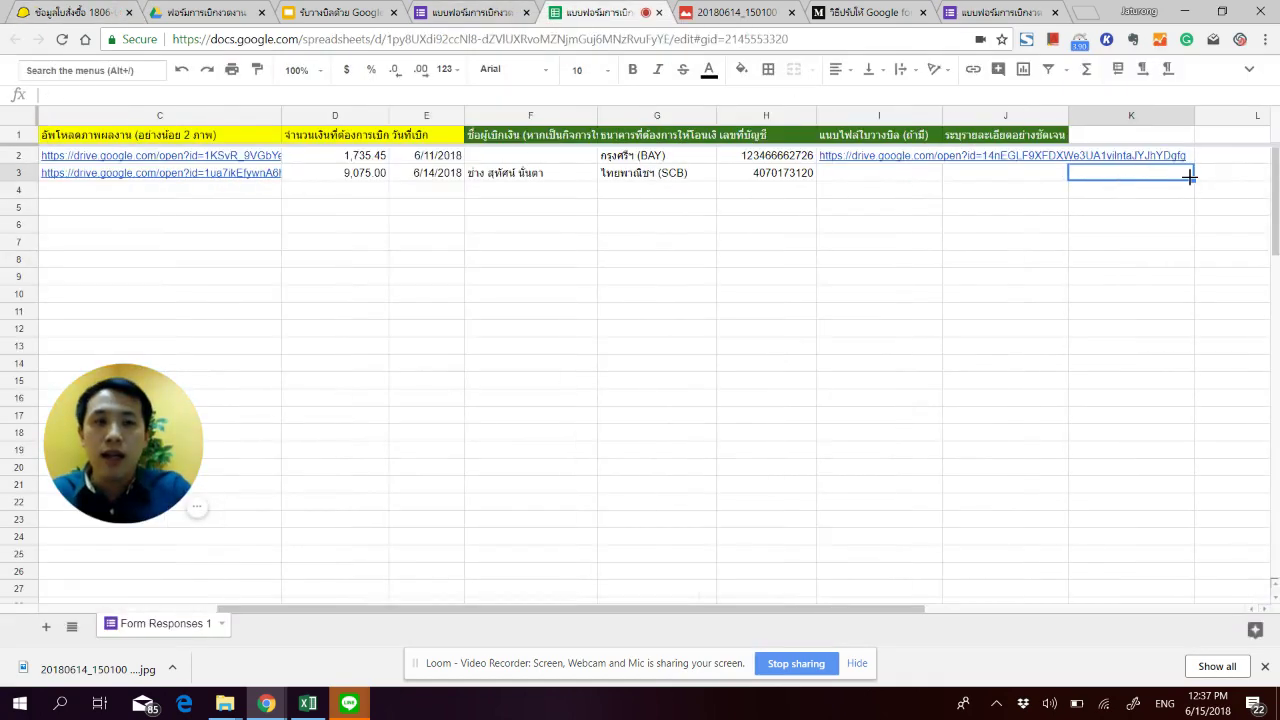
key("Left")
key("Right")
key("Left")
key("Right")
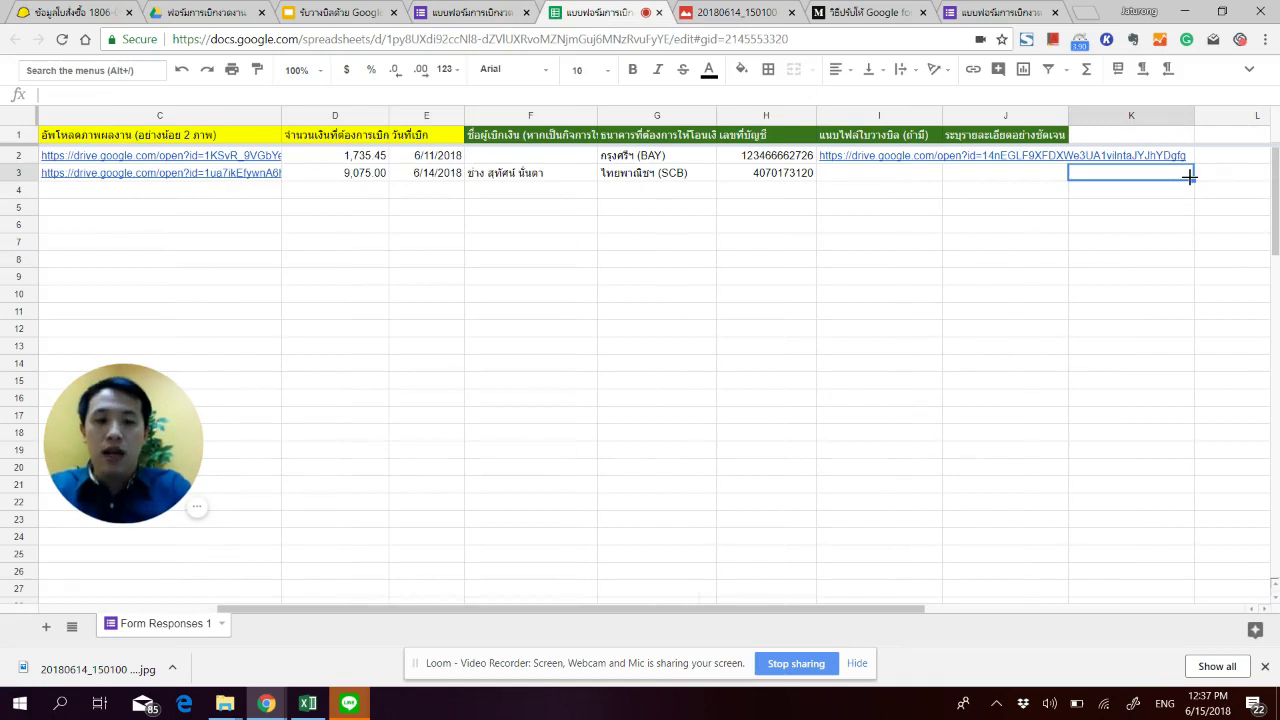
type("อน")
key("BackSpace")
key("BackSpace")
type("อน")
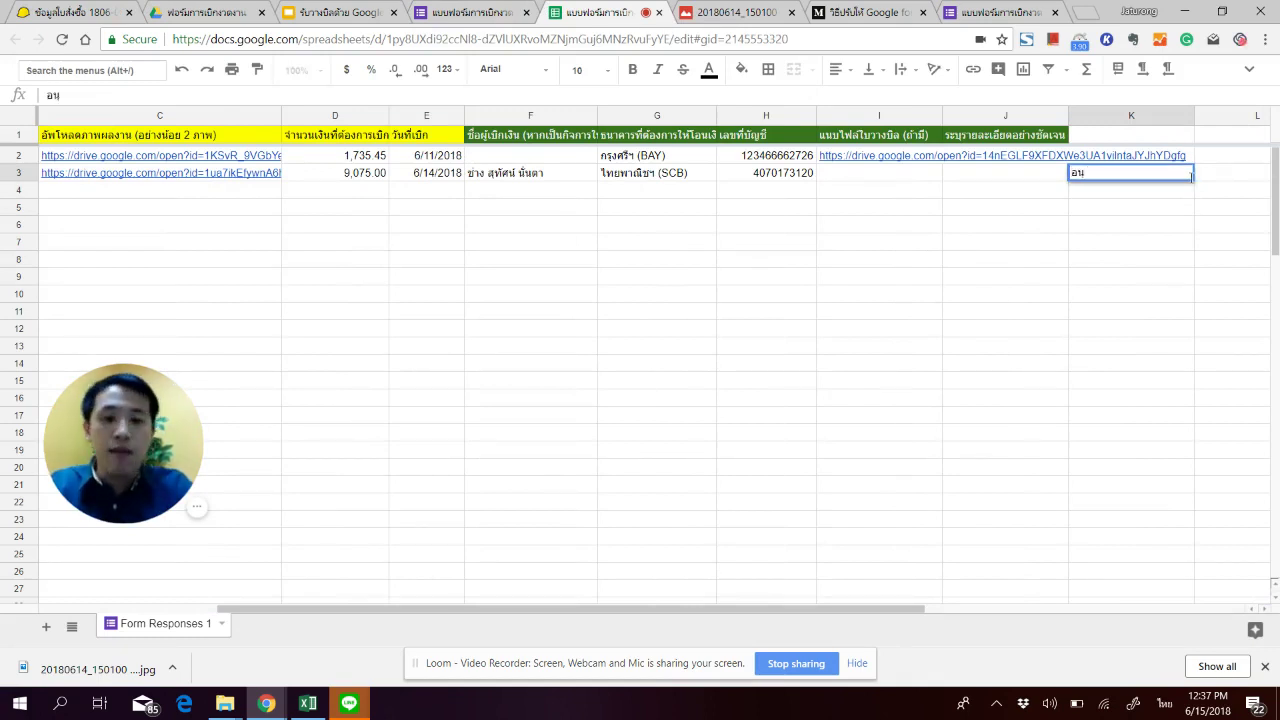
type("ุมัติโอ")
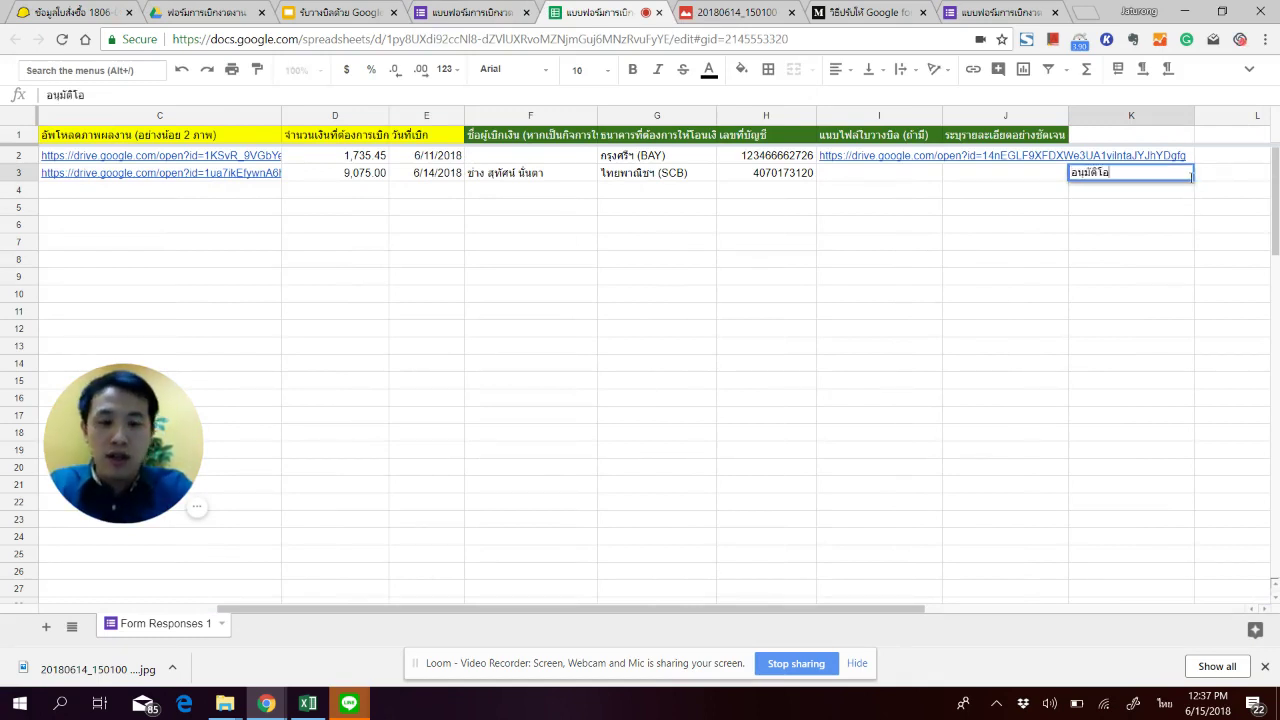
type("น")
left_click(686, 211)
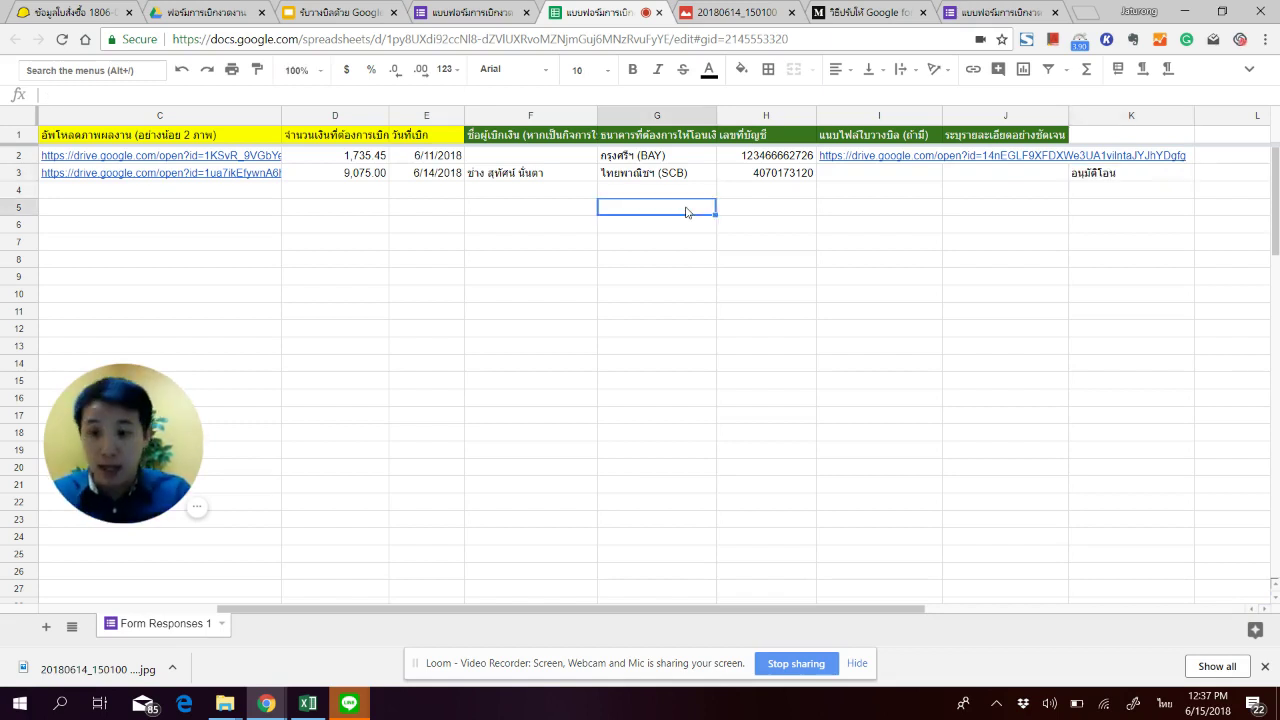